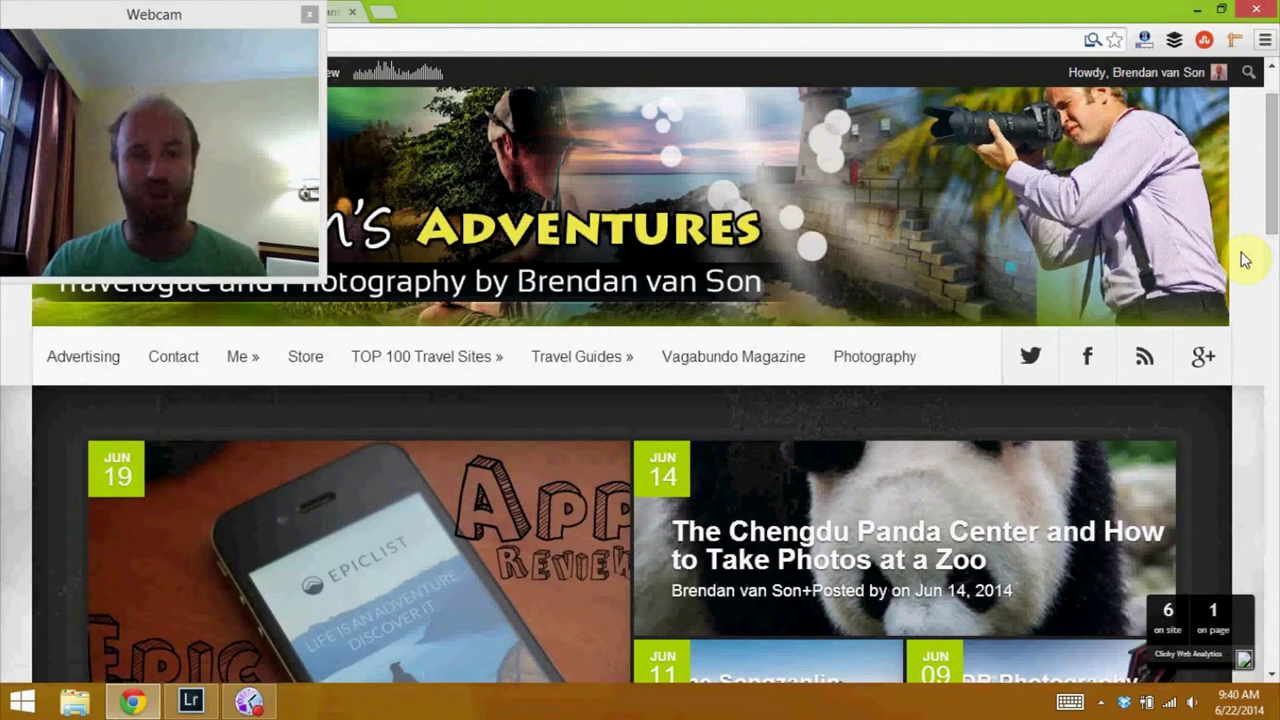
Step: Scroll up and down through the Chengdu panda blog post
scroll(1245, 258, "up", 2)
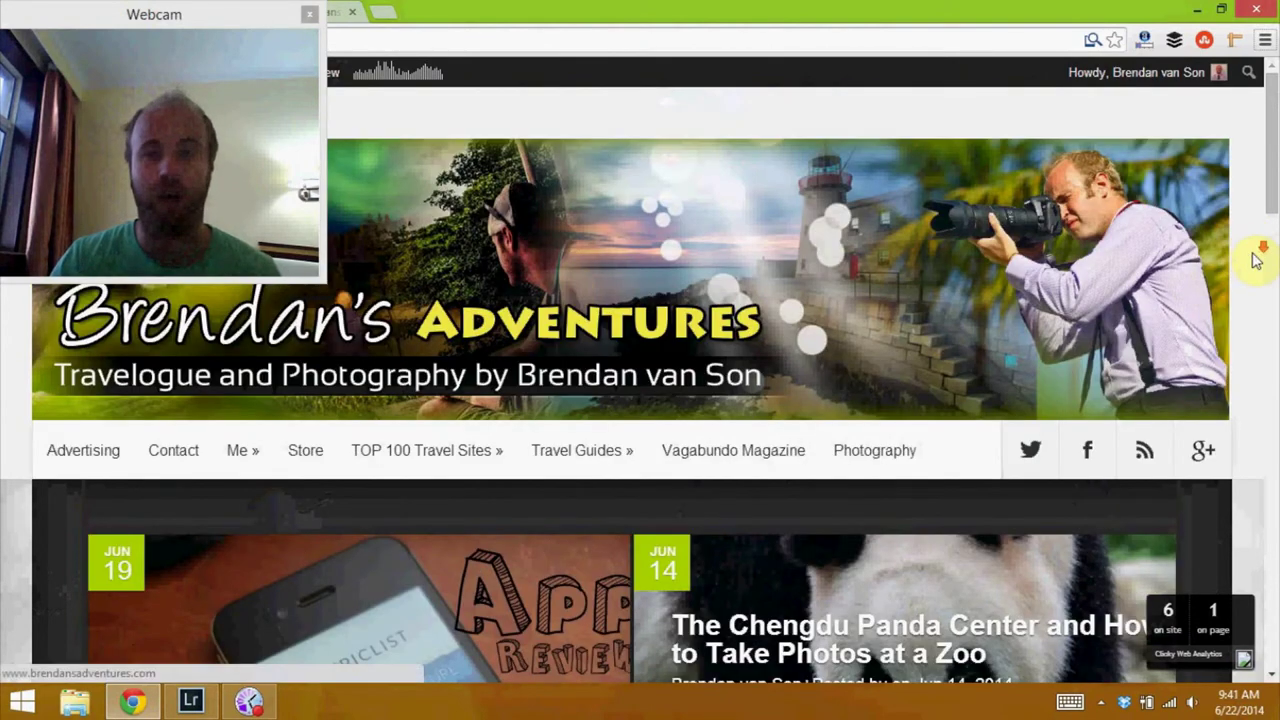
scroll(1257, 258, "down", 4)
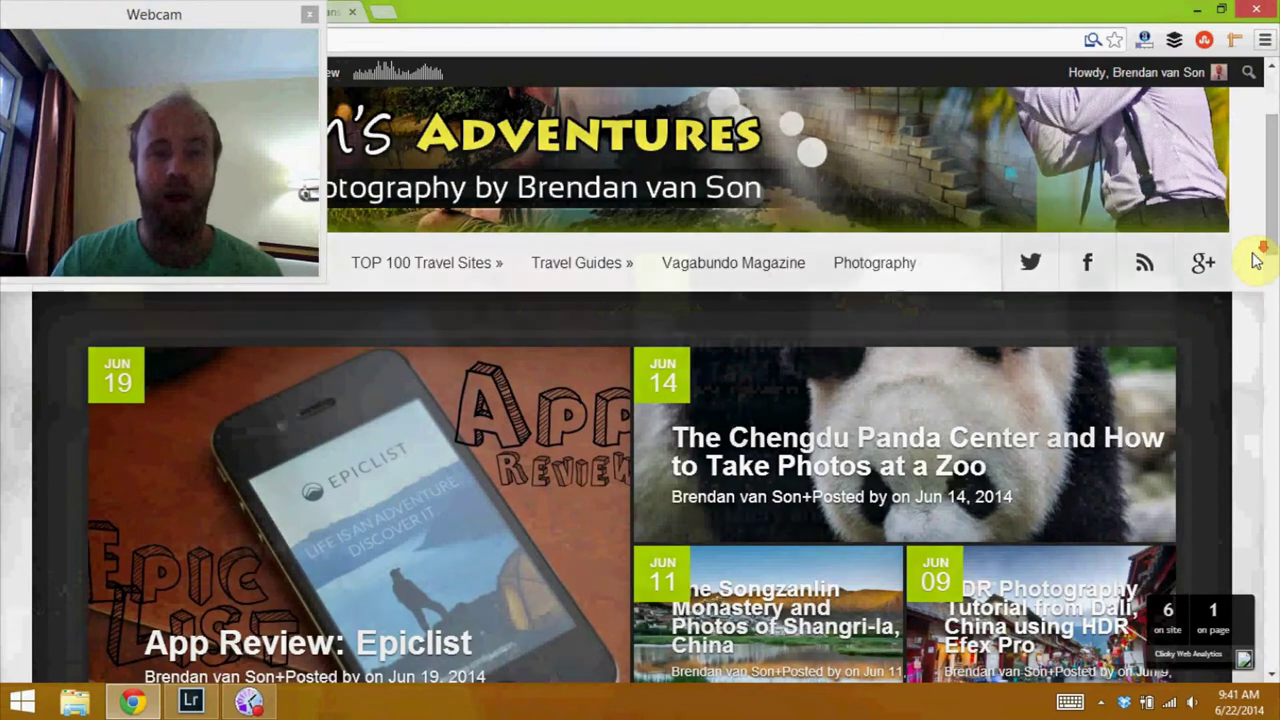
scroll(1257, 260, "down", 2)
scroll(1257, 260, "up", 4)
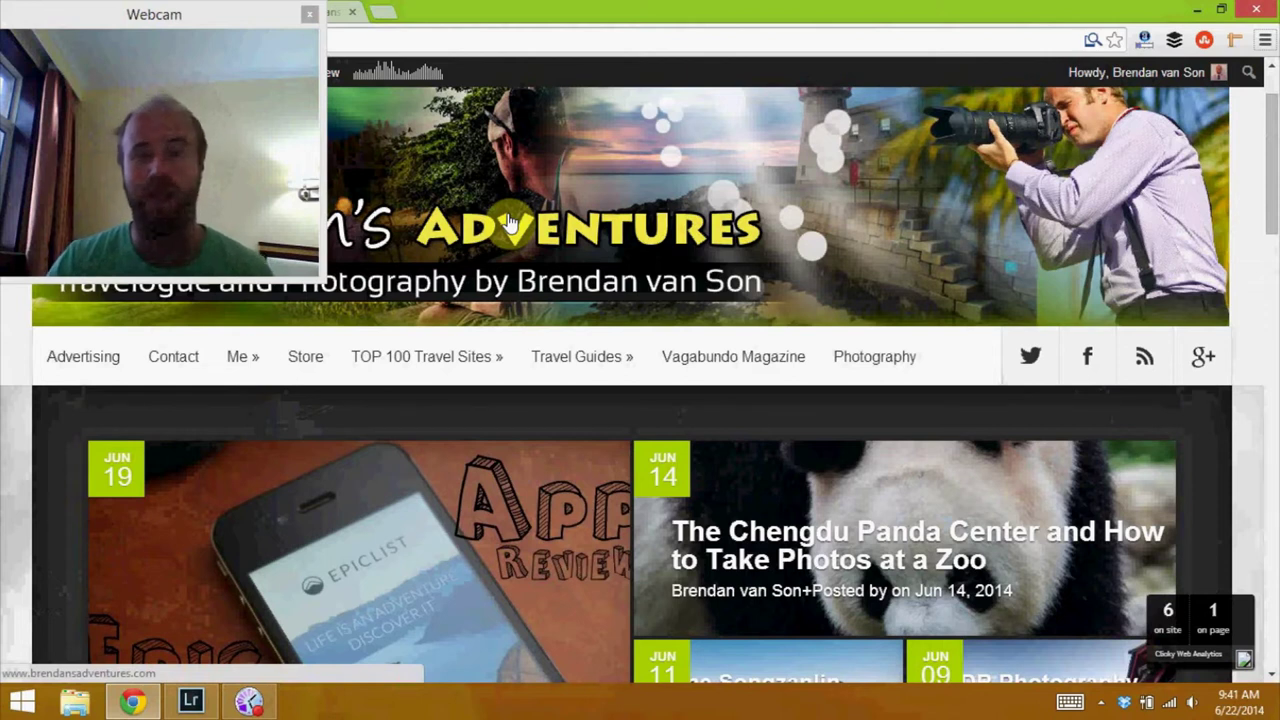
scroll(510, 222, "down", 4)
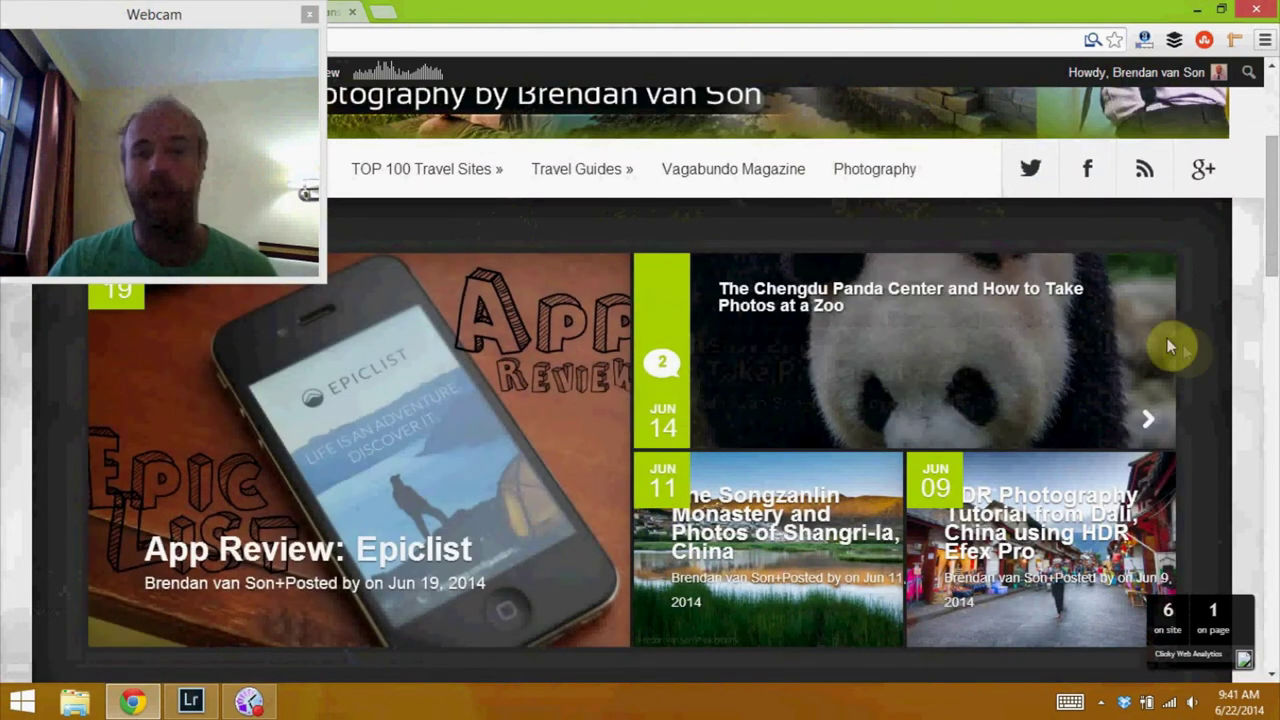
scroll(1265, 340, "down", 12)
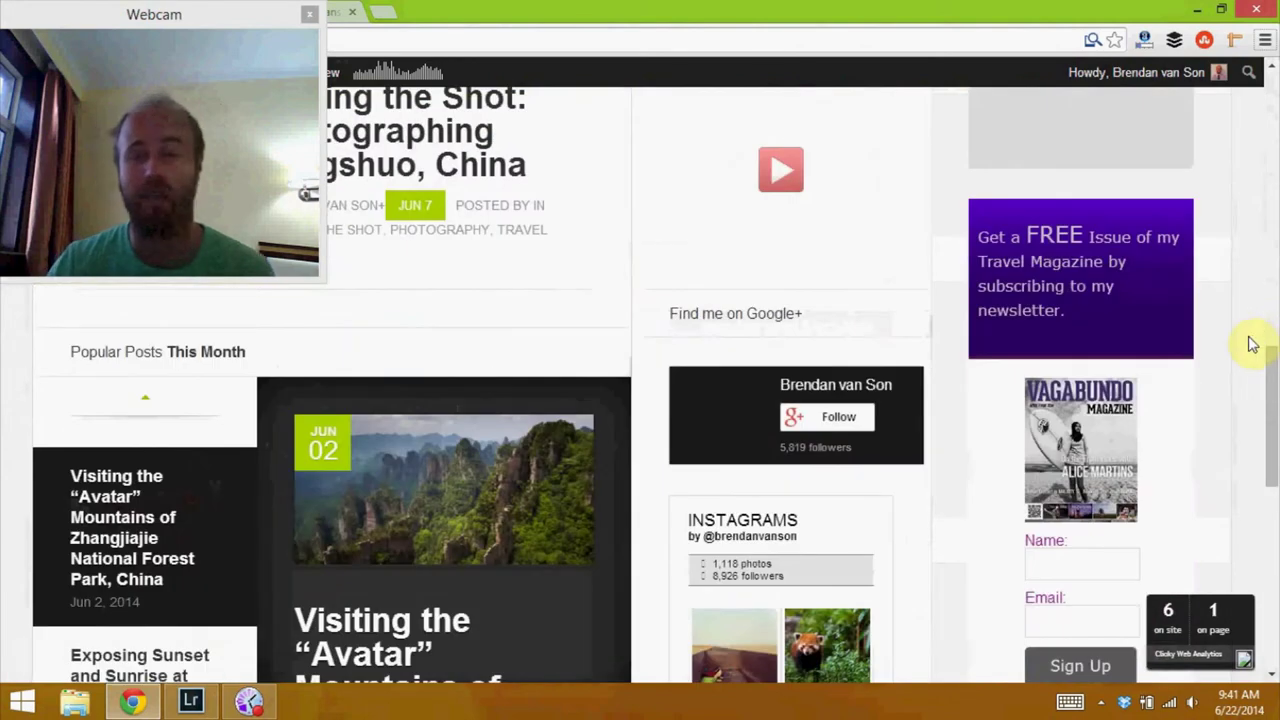
scroll(1252, 343, "down", 1)
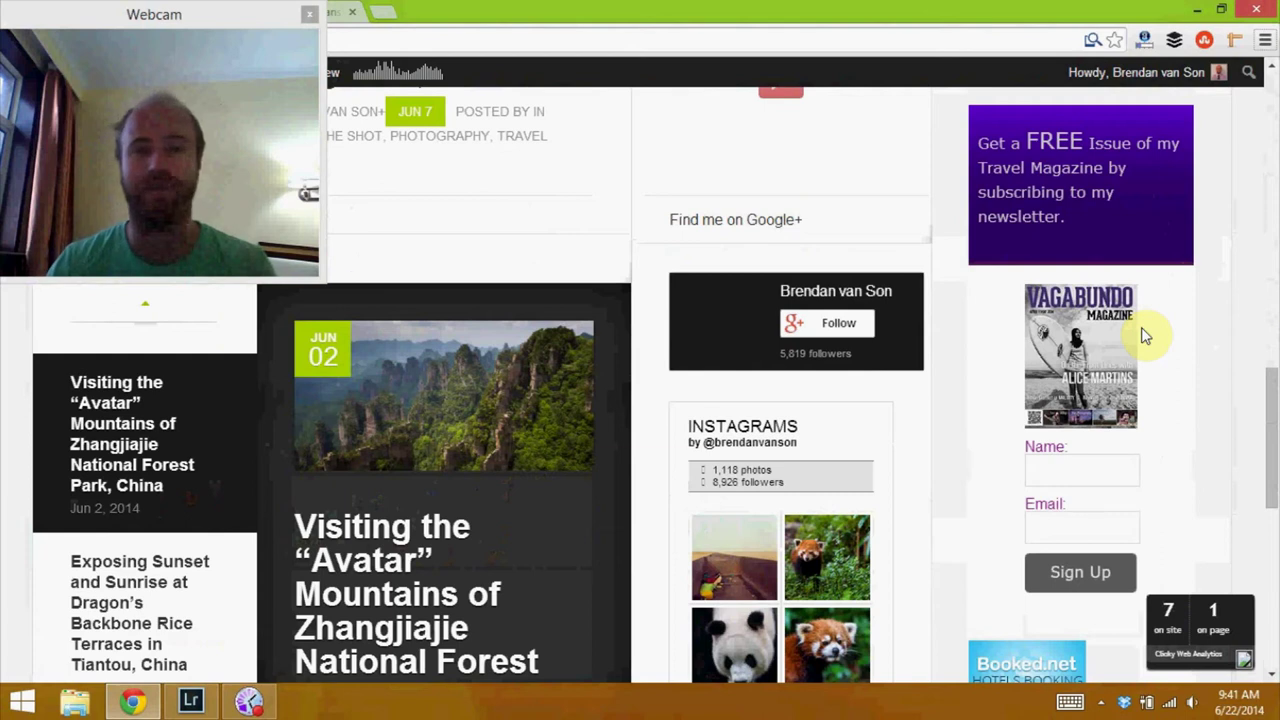
Step: In Lightroom, open the temple stairs photo and advance six photos to the looking-up panda
key("alt+Tab")
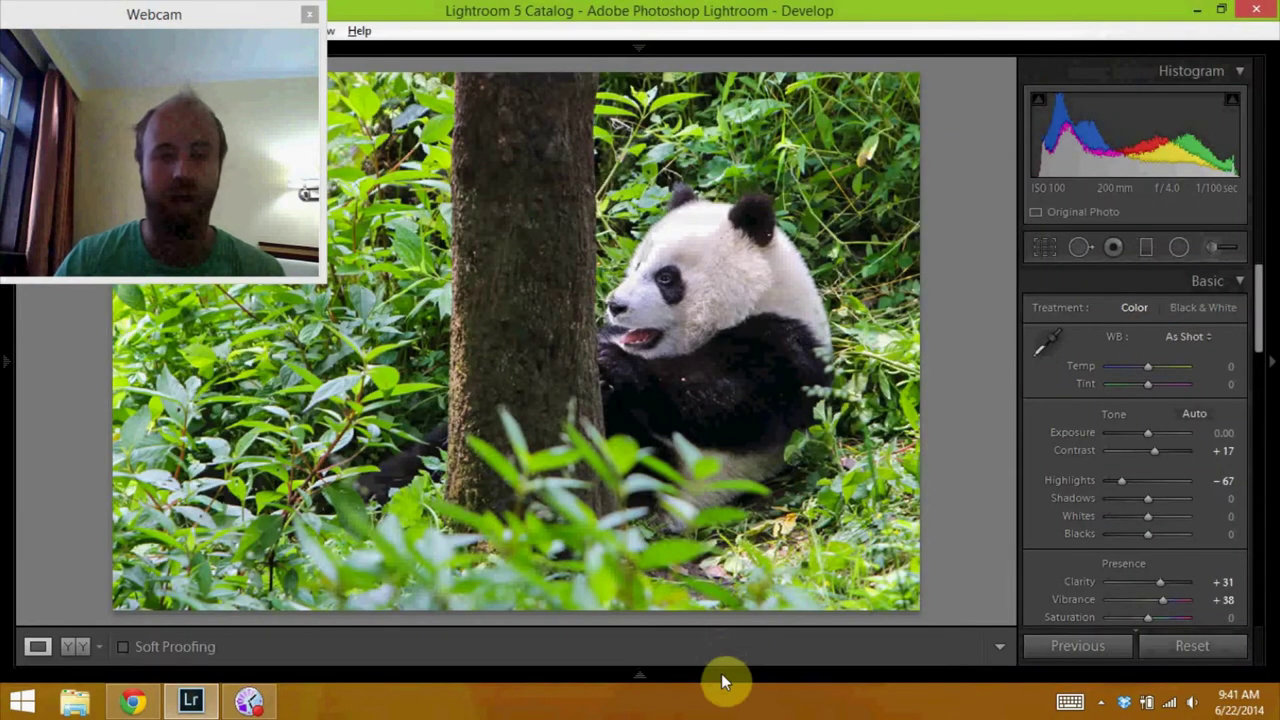
mouse_move(721, 673)
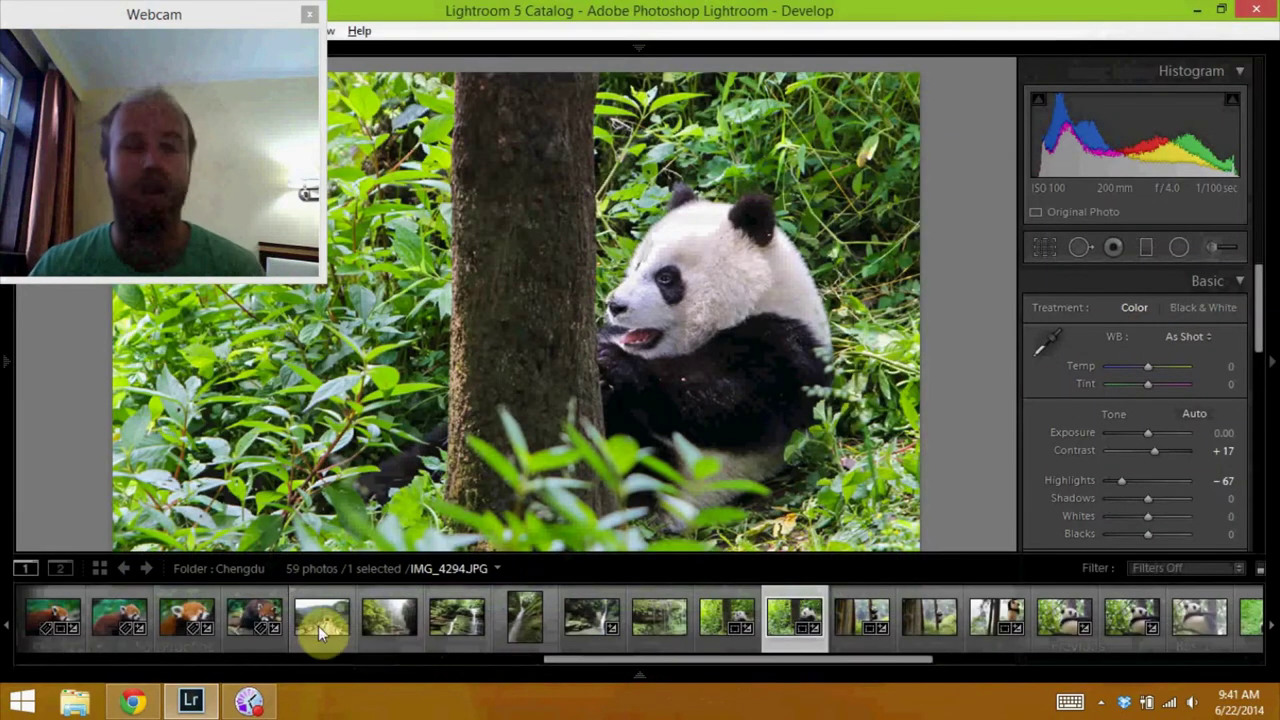
left_click(315, 625)
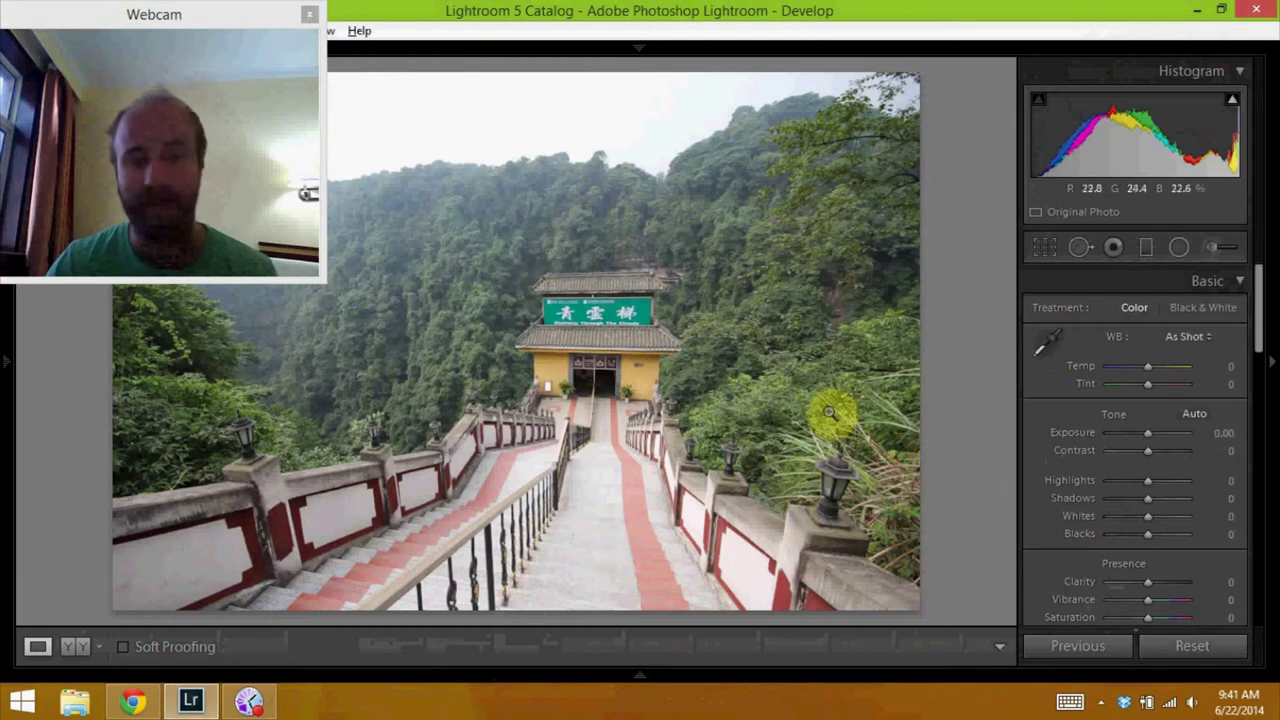
key("Right")
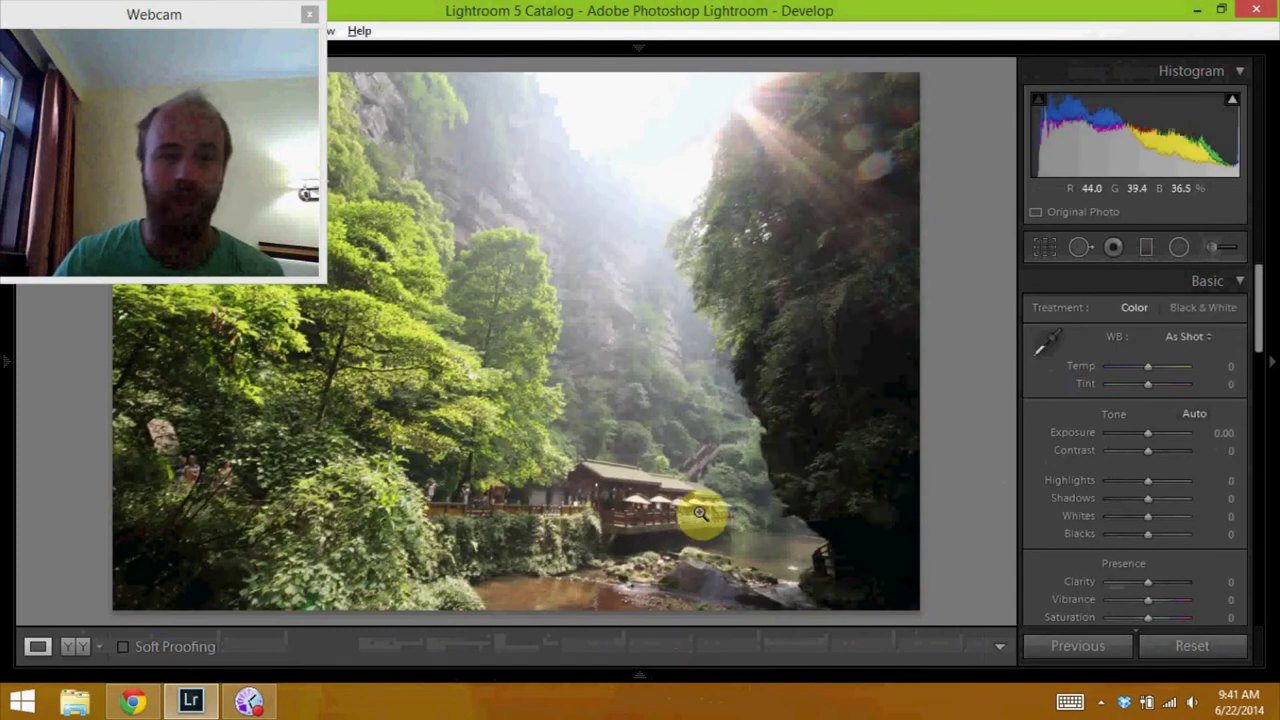
key("Right")
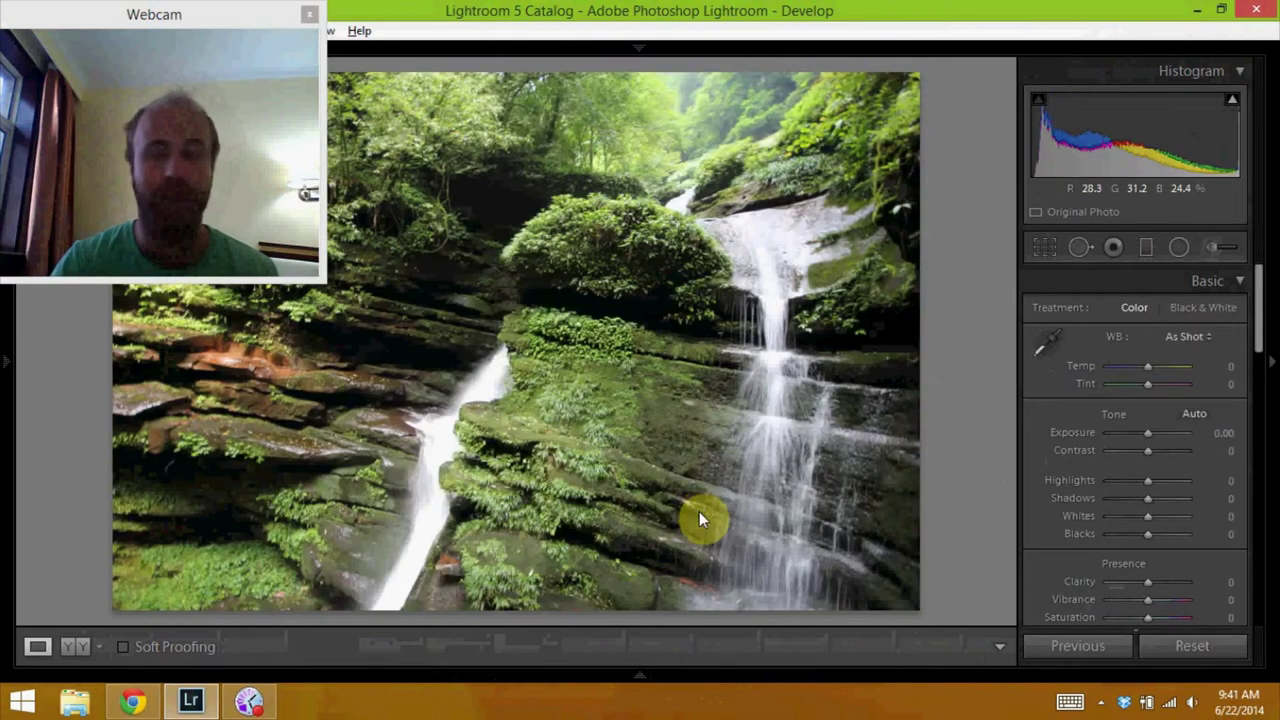
key("Right")
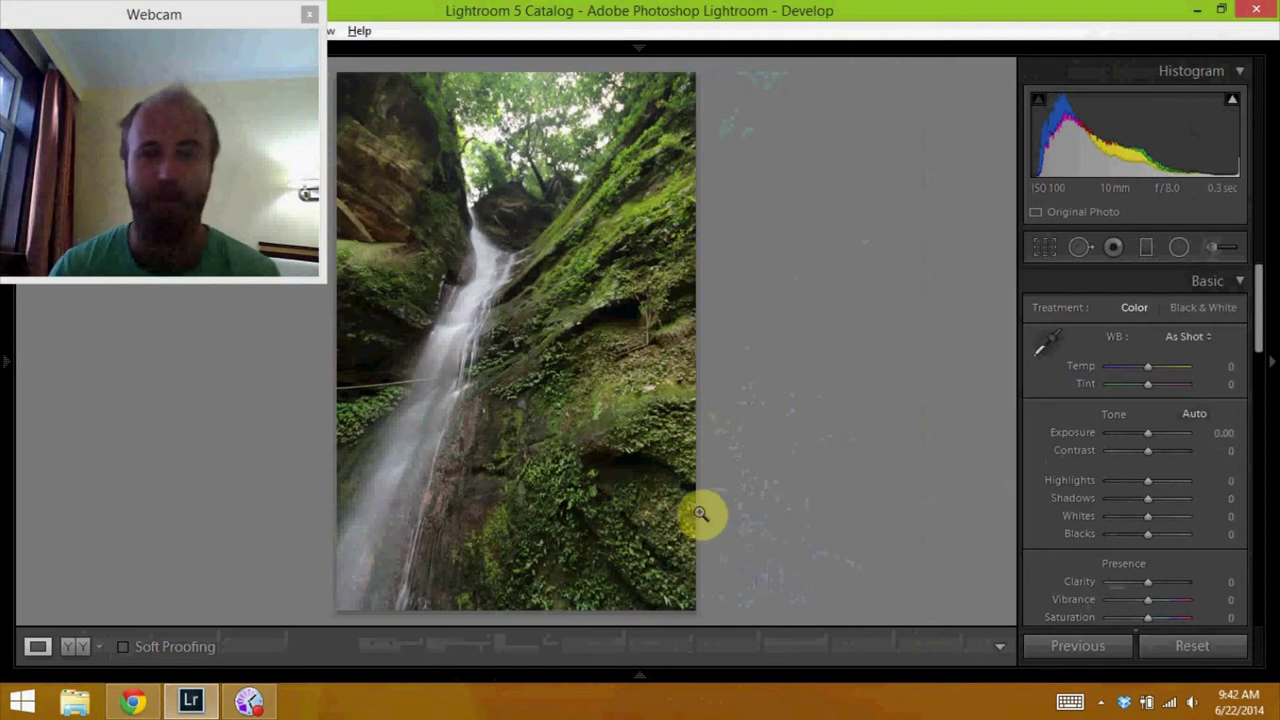
key("Right")
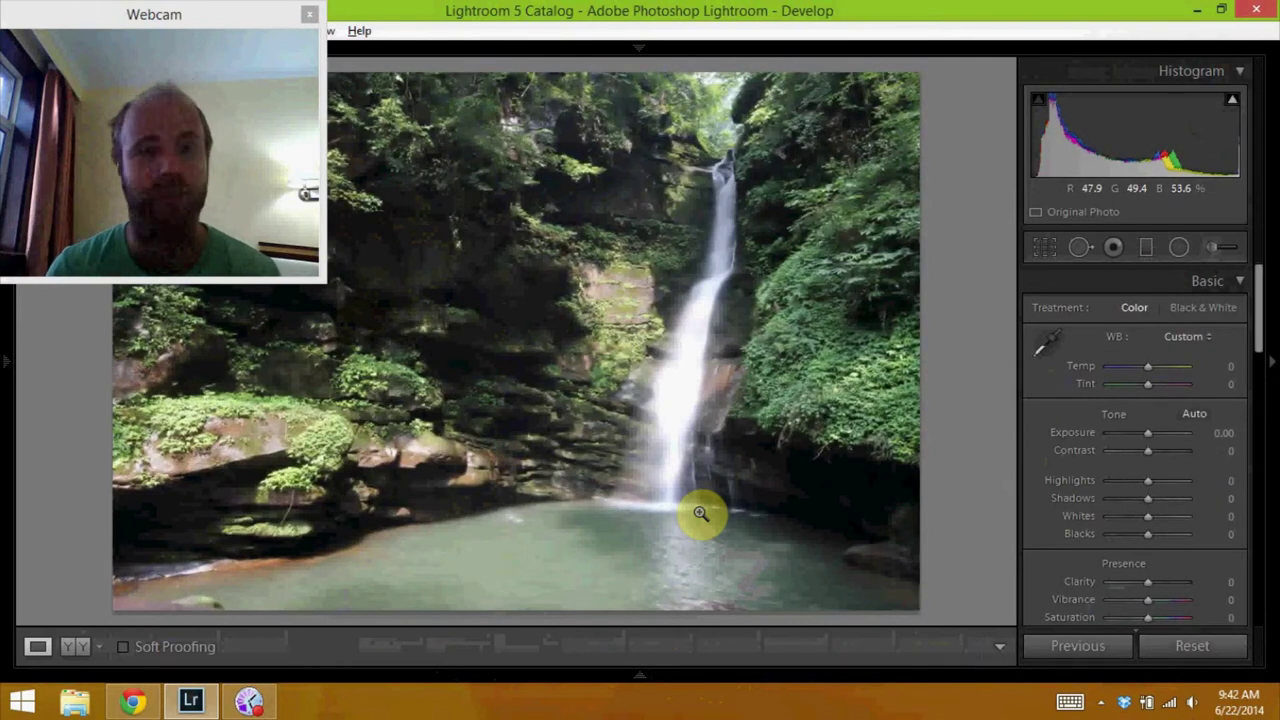
key("Right")
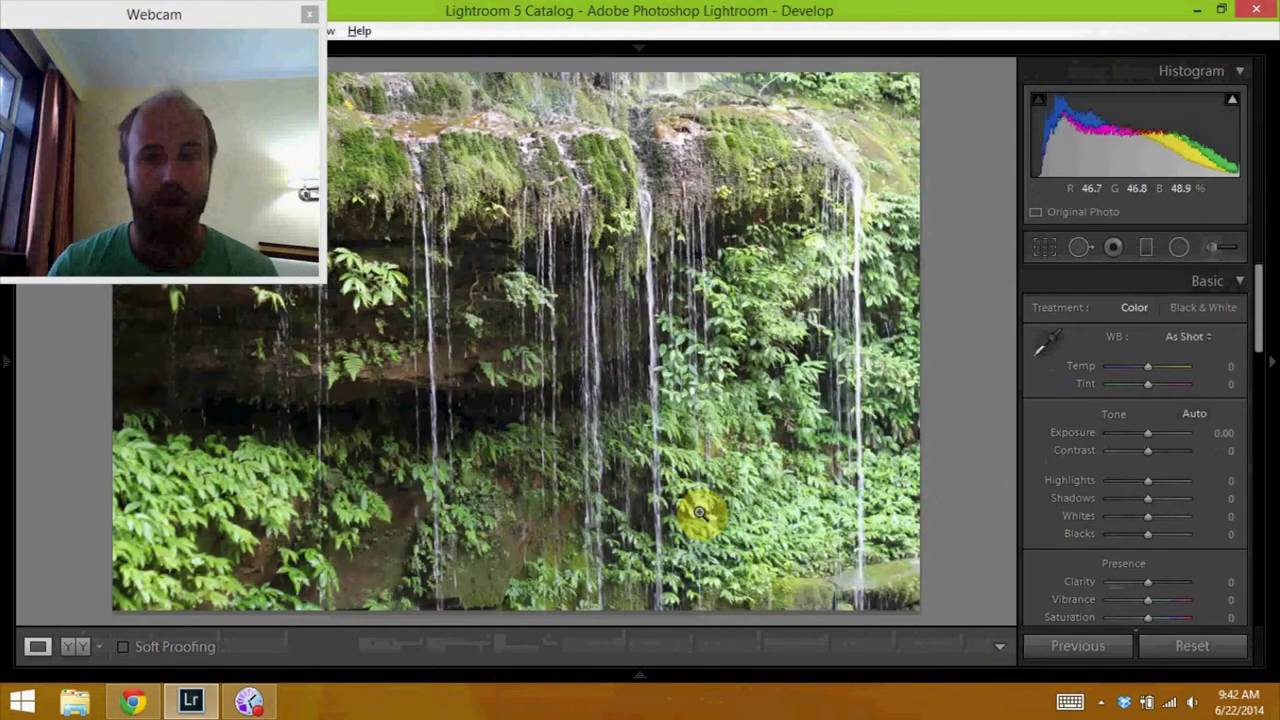
key("Right")
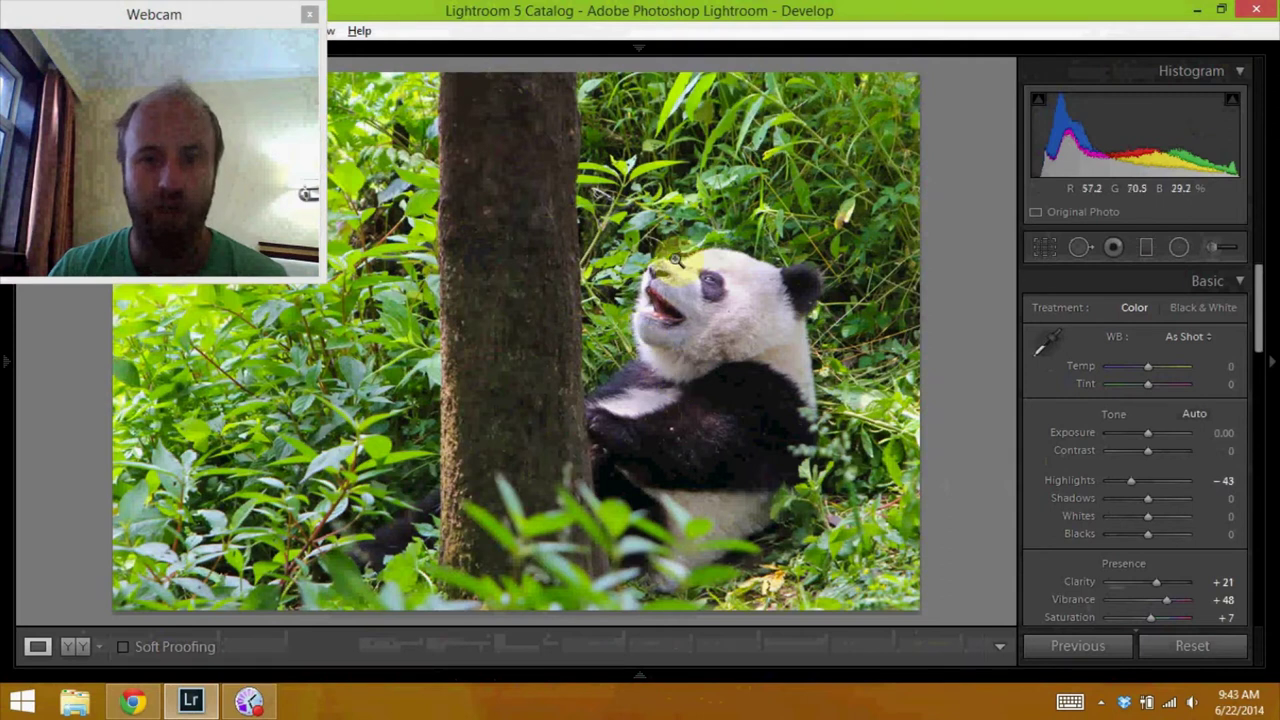
Step: Reset Highlights and set them to -33, checking the panda's face at 1:1 before returning to fit
double_click(1147, 482)
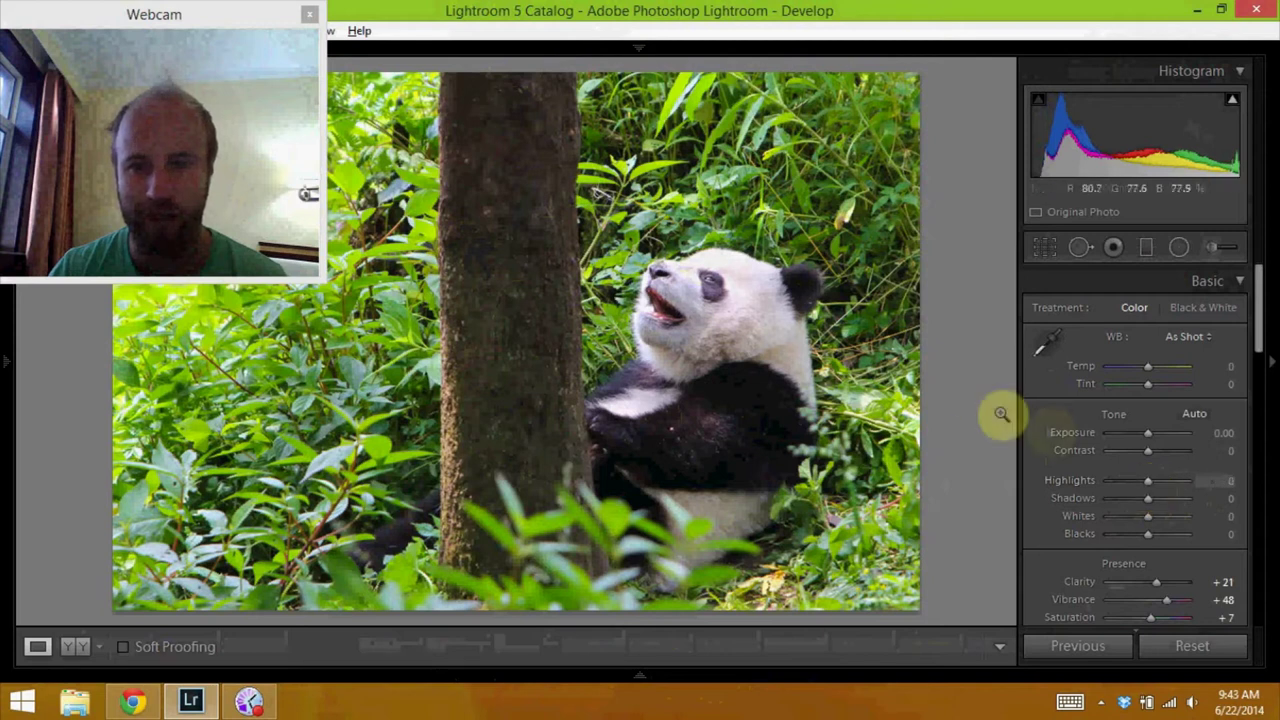
left_click_drag(1123, 480, 1137, 480)
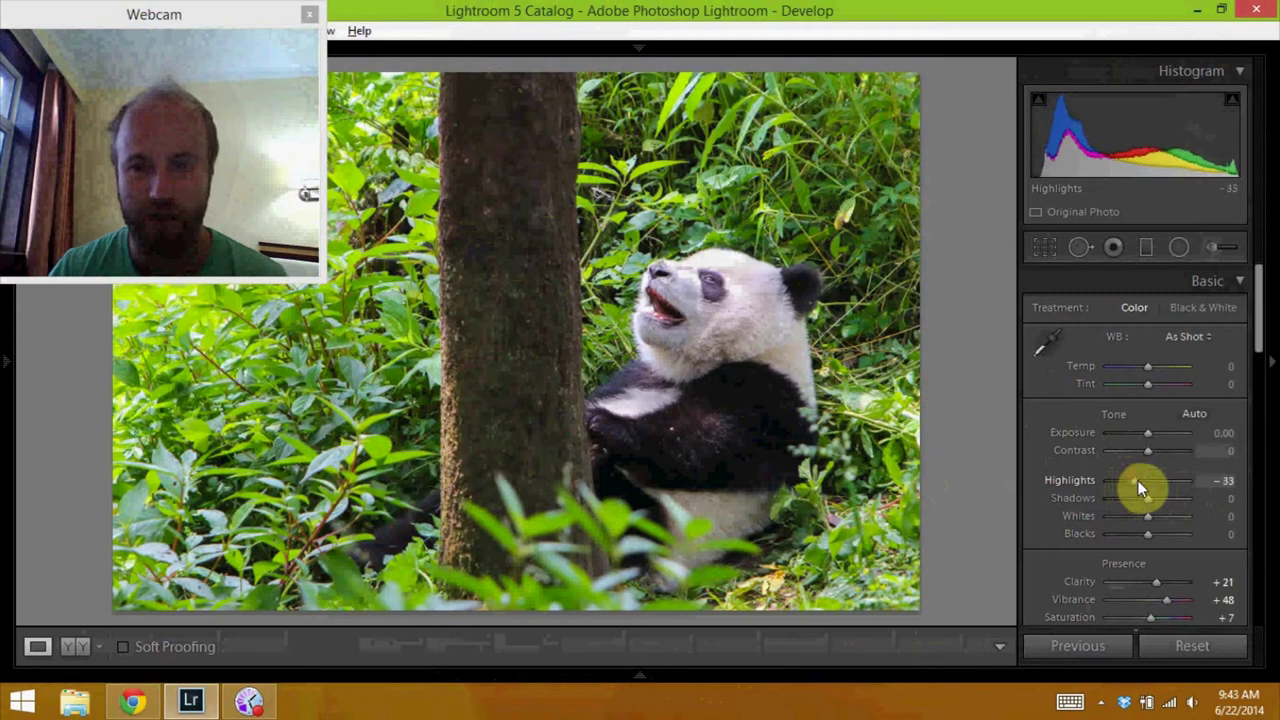
left_click(673, 293)
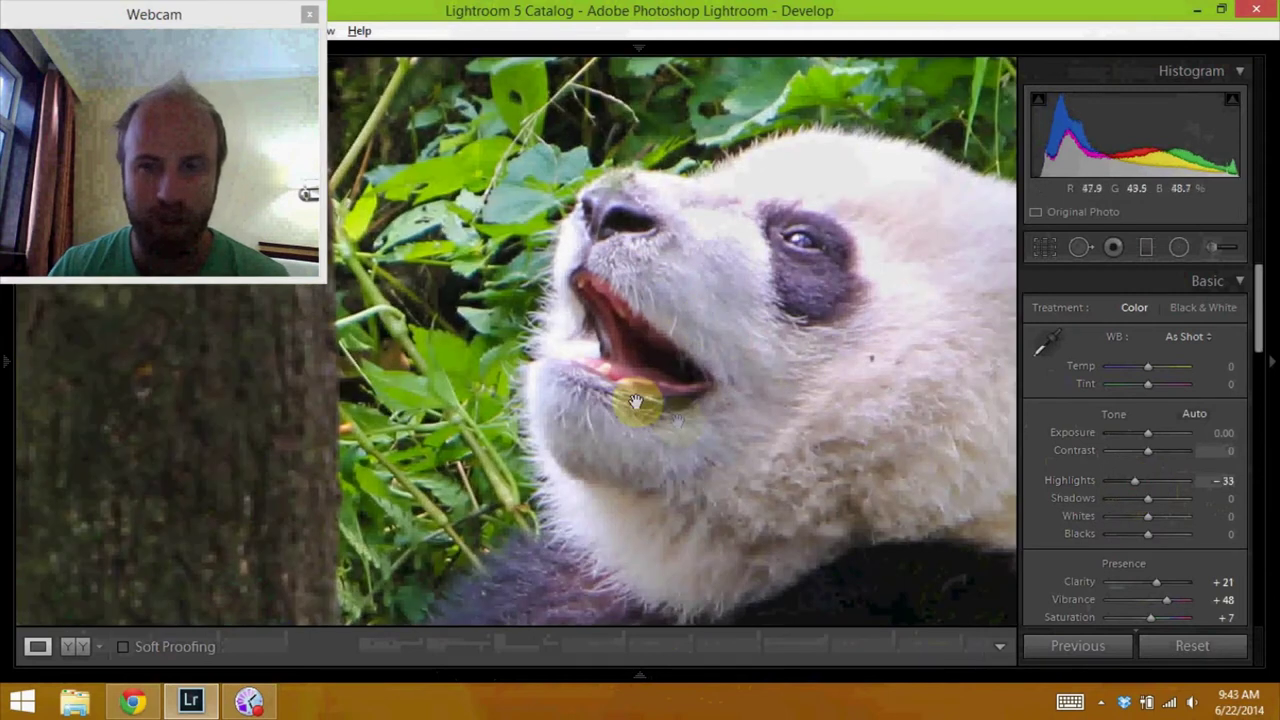
left_click(711, 303)
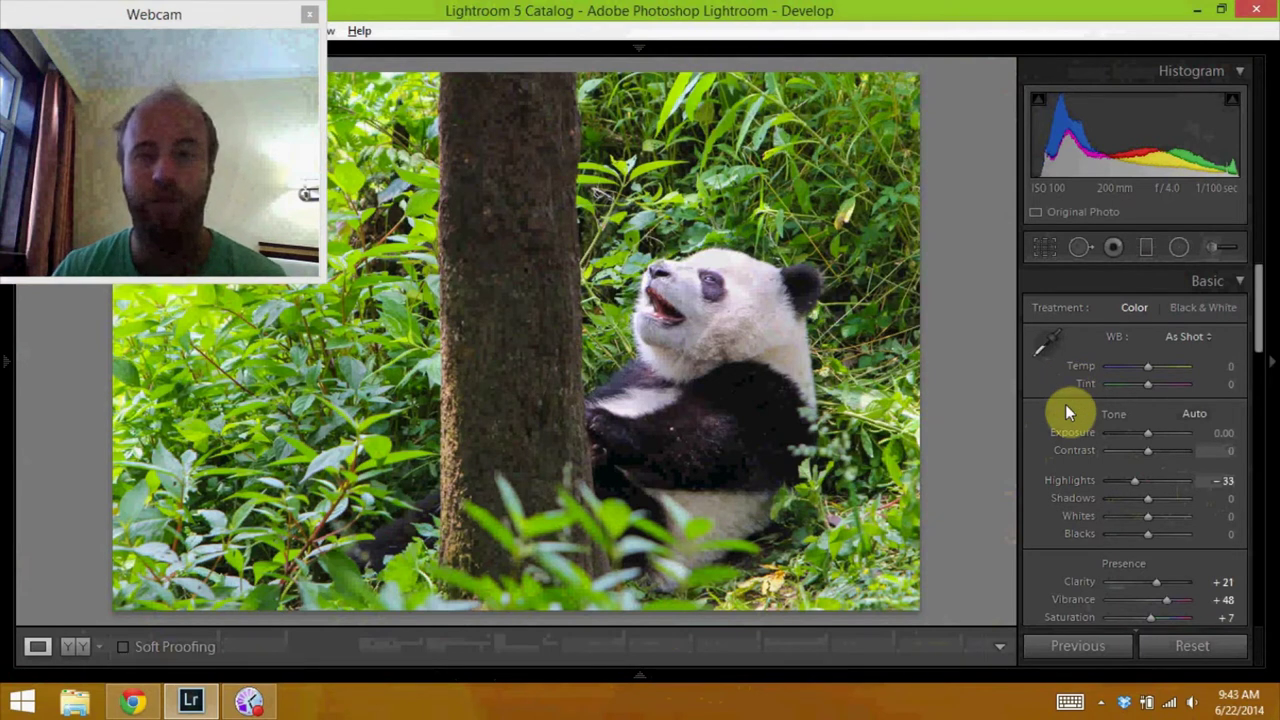
Step: Raise Clarity to +36, try Contrast at +57 then reset it, and advance to the sitting panda
scroll(1074, 444, "down", 2)
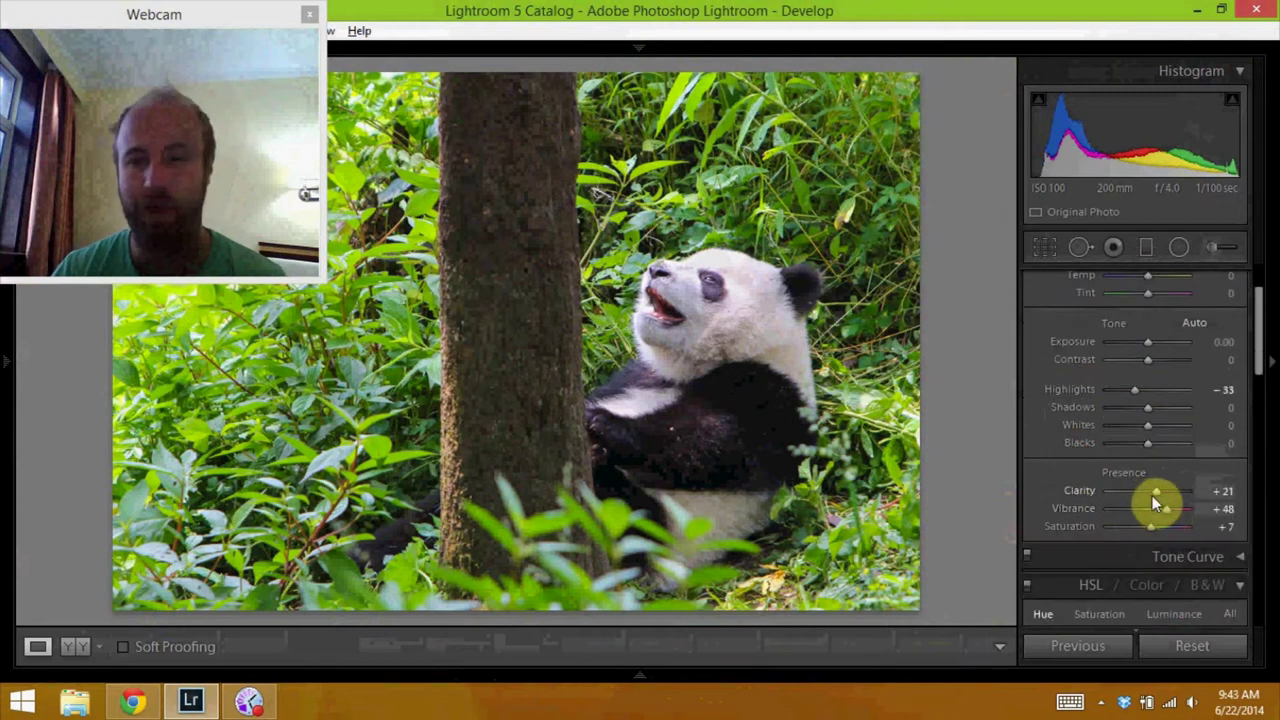
left_click_drag(1149, 493, 1162, 492)
scroll(1120, 484, "up", 2)
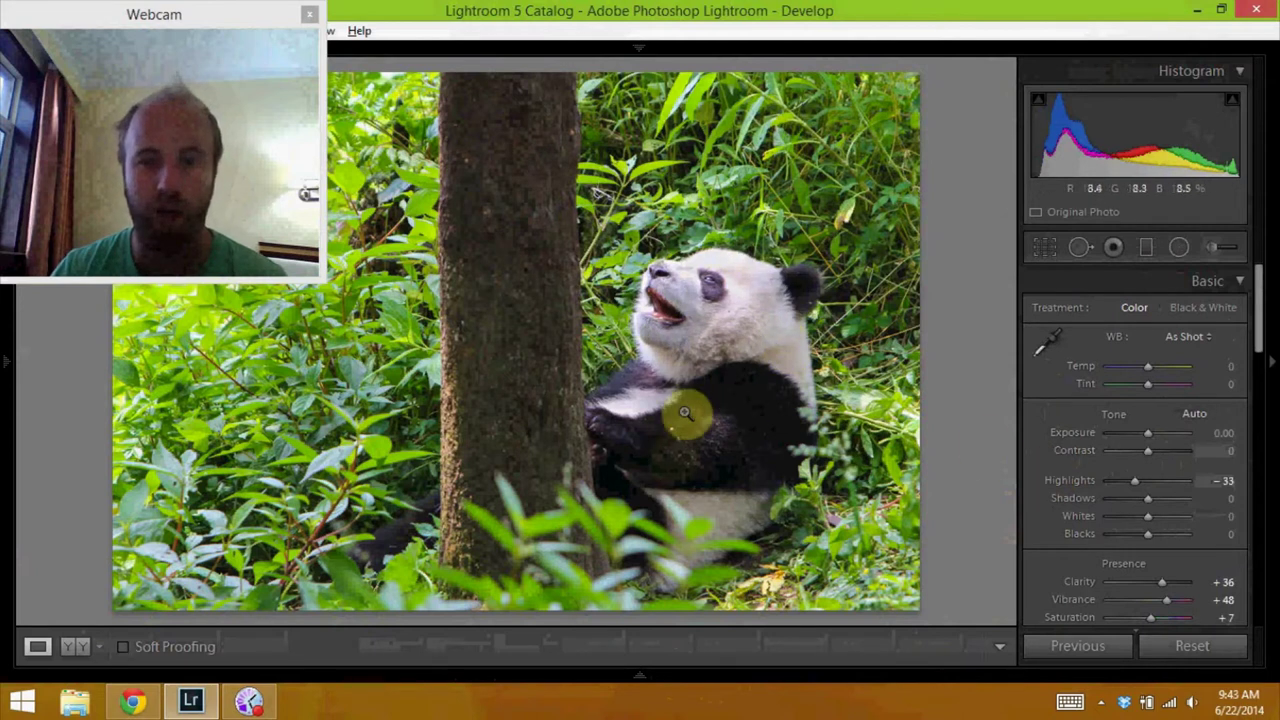
left_click(1170, 452)
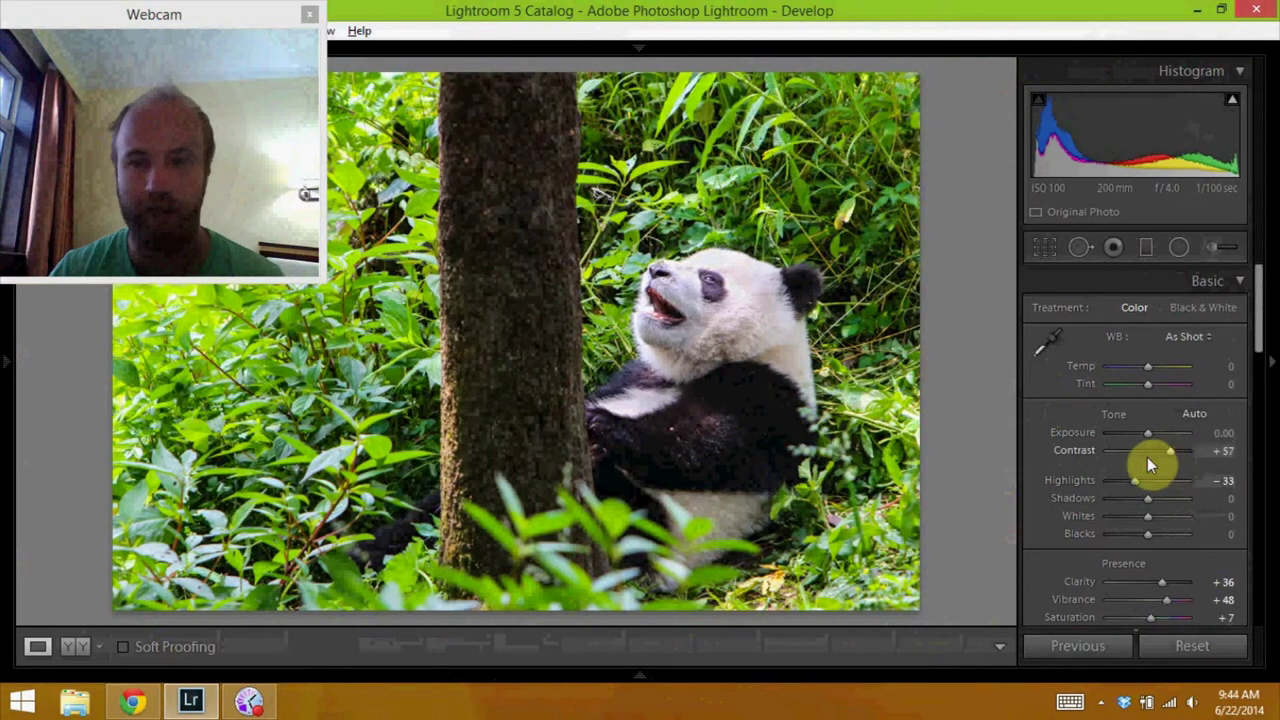
left_click(1147, 452)
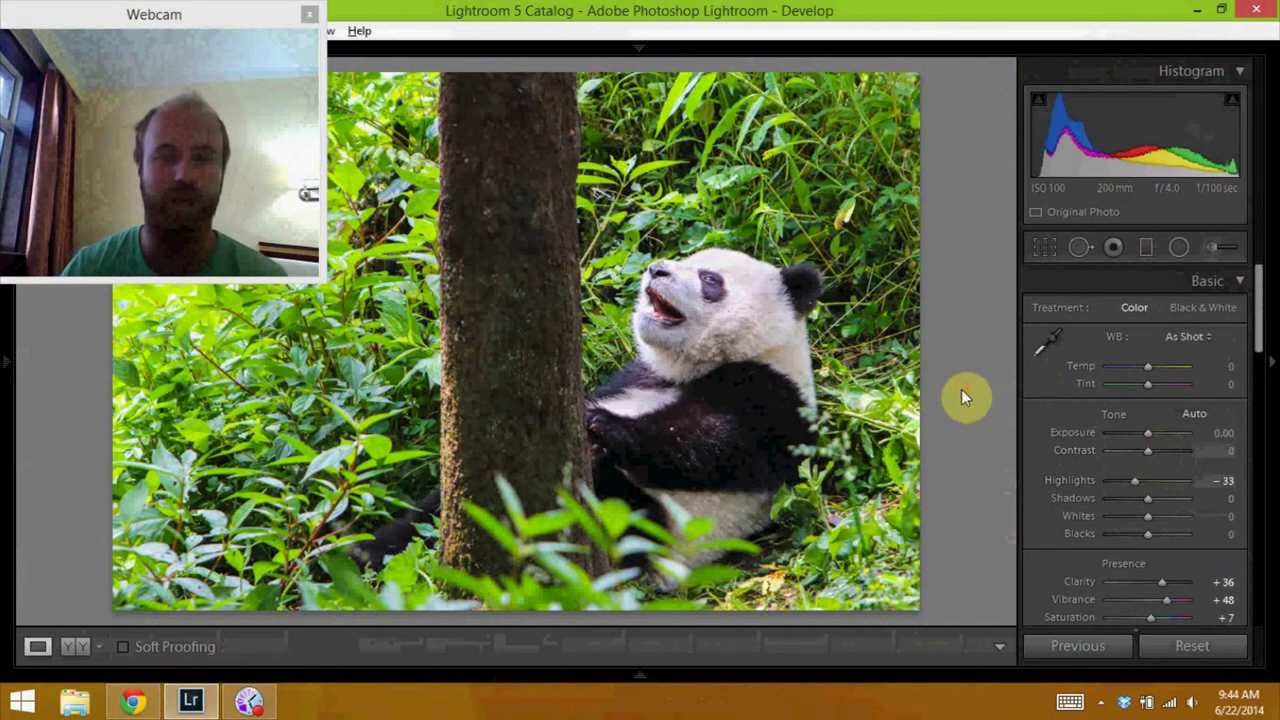
key("Right")
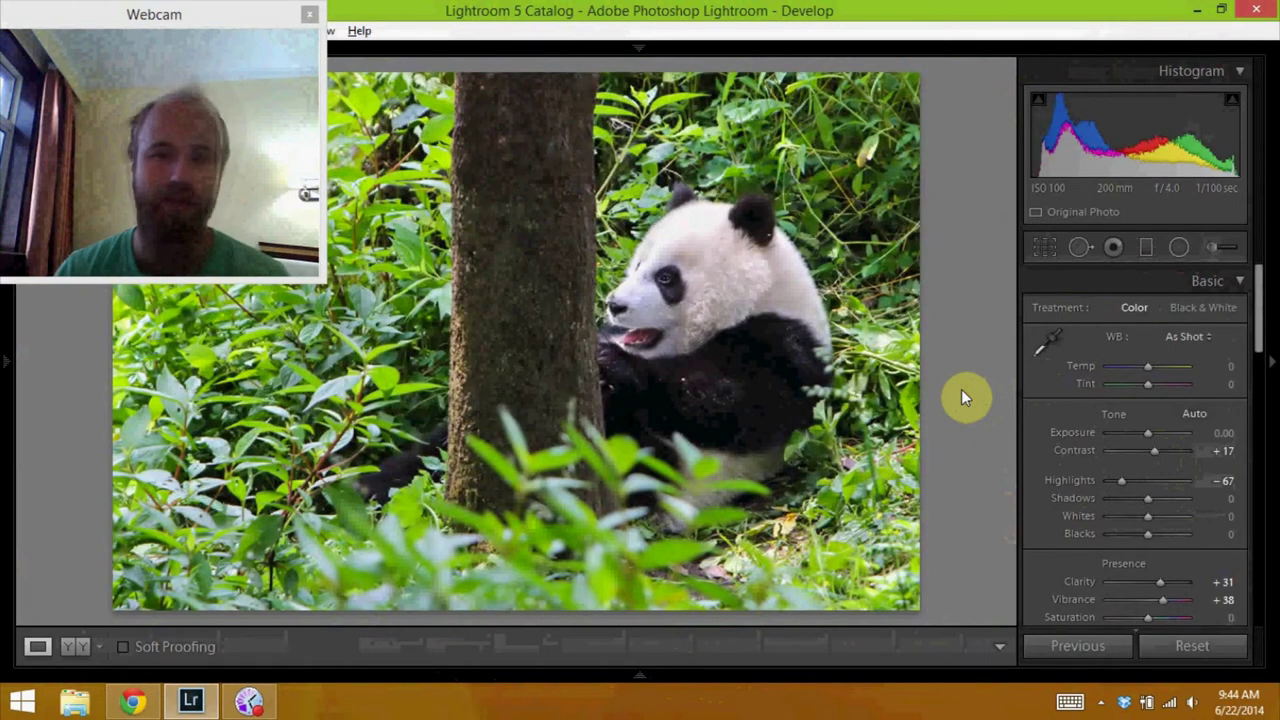
Step: Check the sitting panda's face at 1:1, return to fit, and advance to the tree-climbing panda
left_click(669, 296)
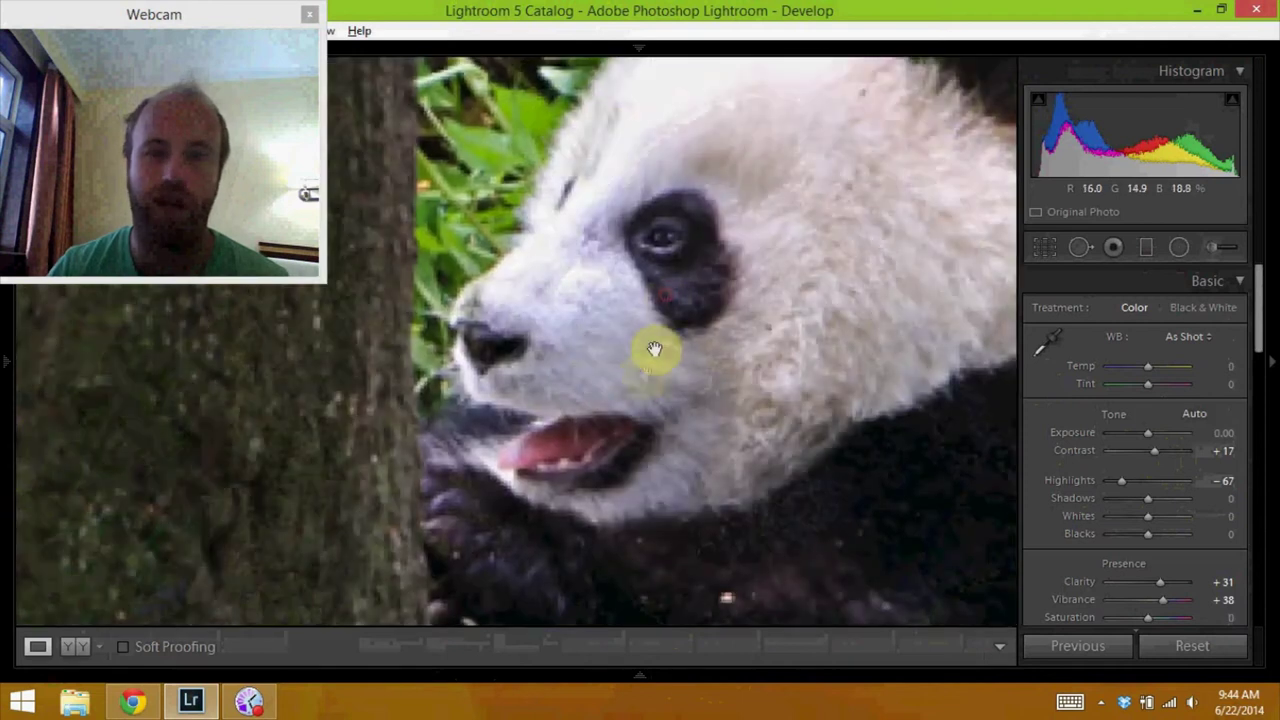
left_click(637, 277)
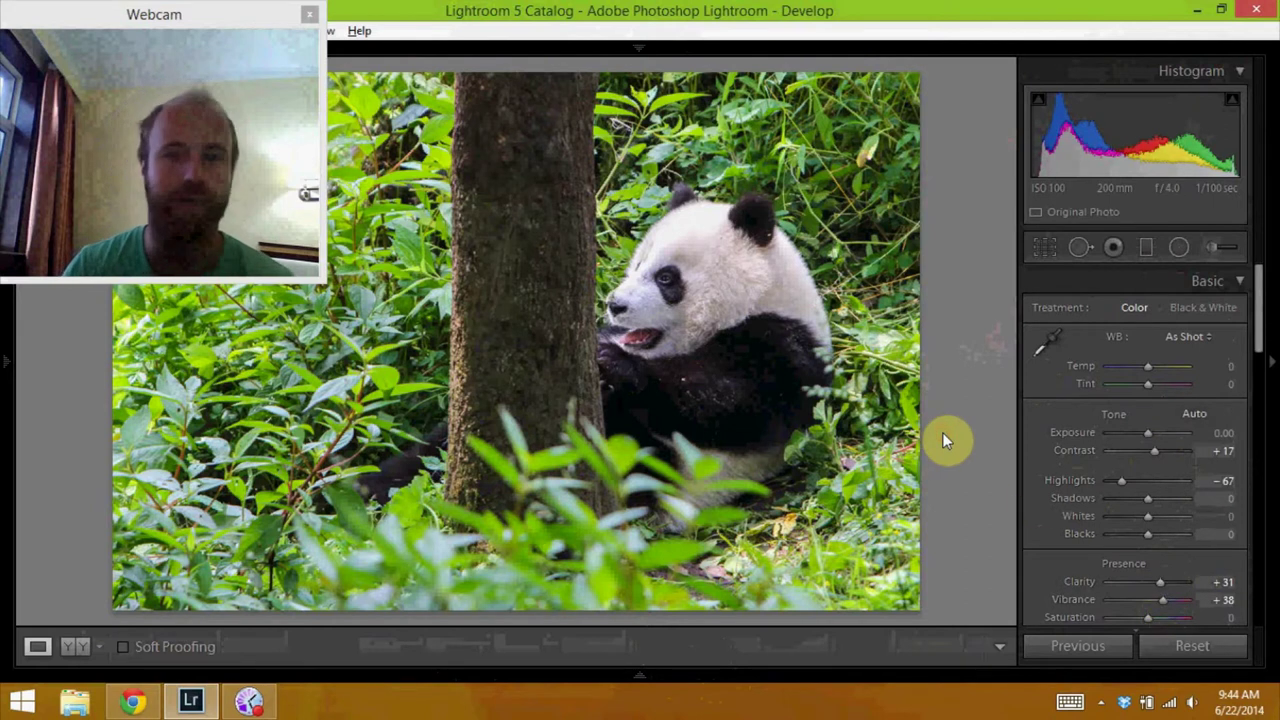
key("Right")
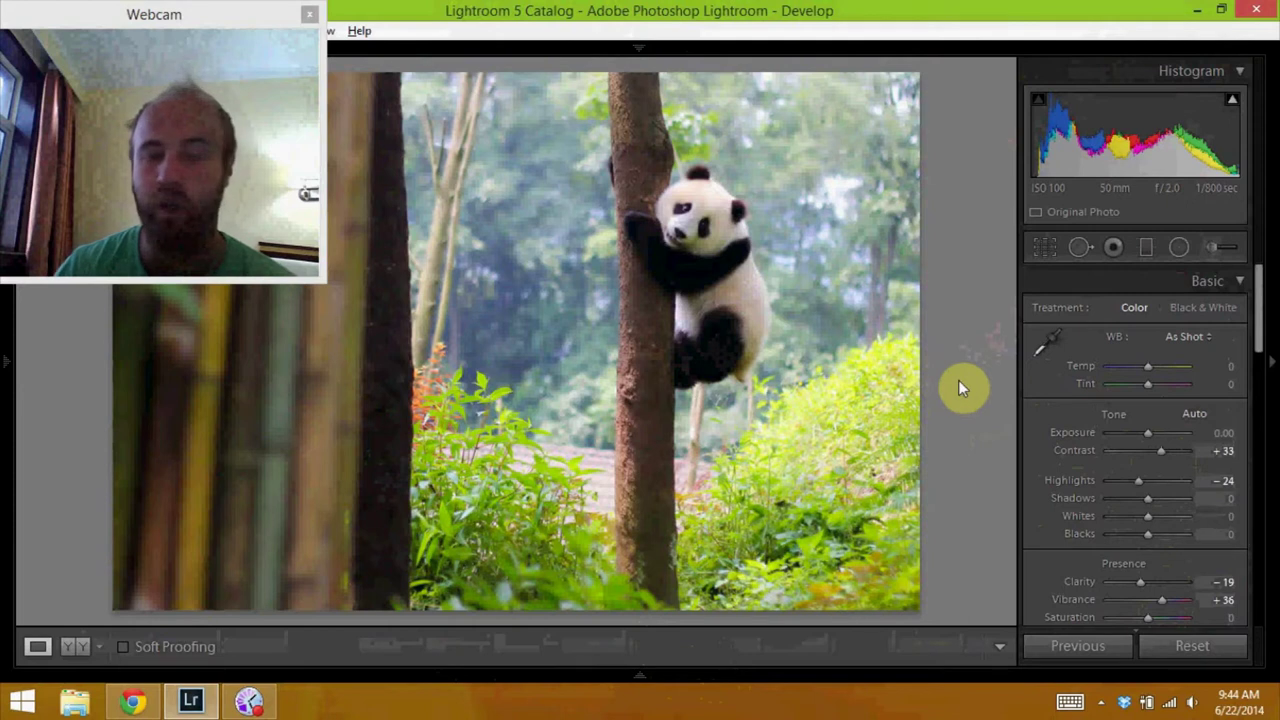
Step: Inspect the tree-climbing panda's face at full size, then return to the whole photo
left_click_drag(320, 277, 187, 190)
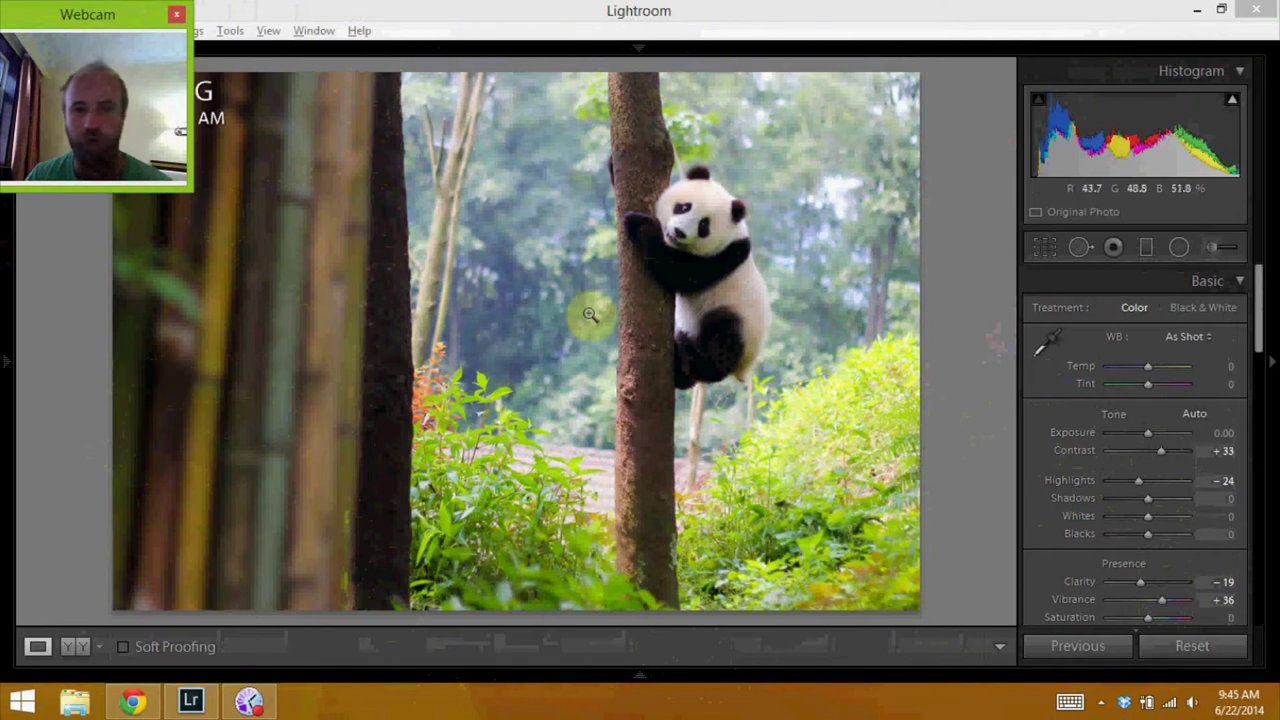
left_click_drag(188, 190, 306, 262)
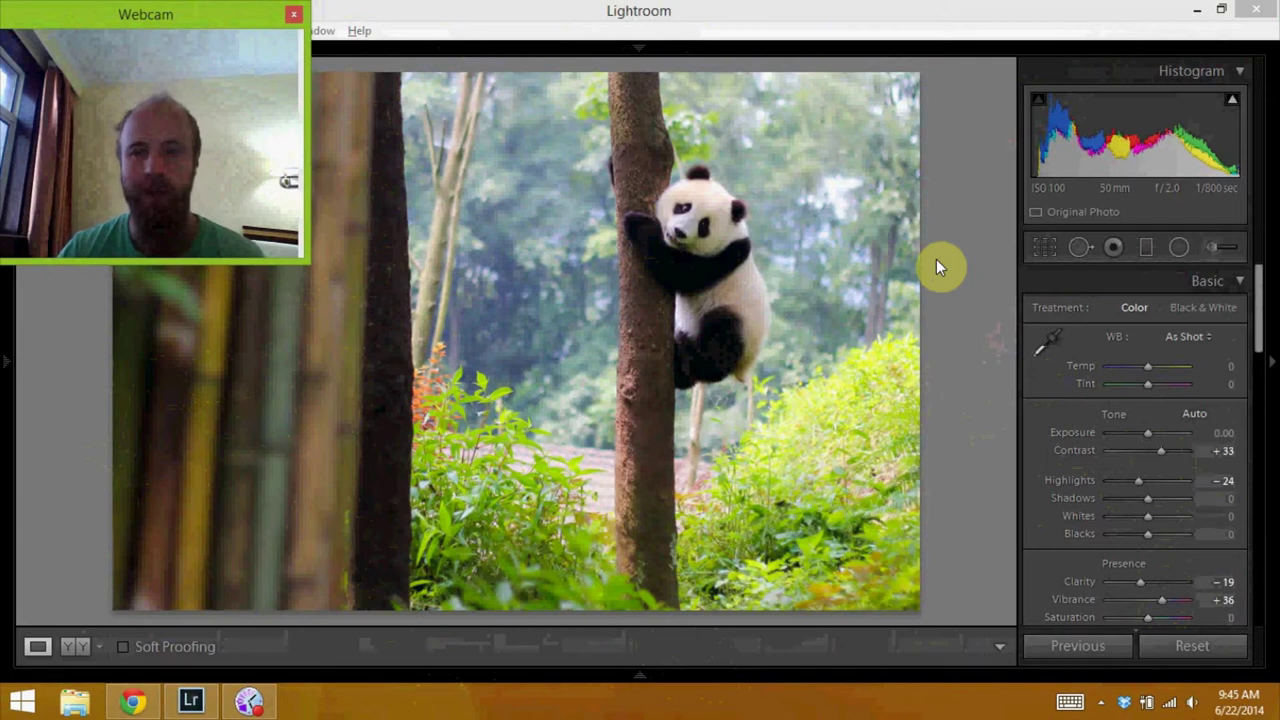
left_click(700, 212)
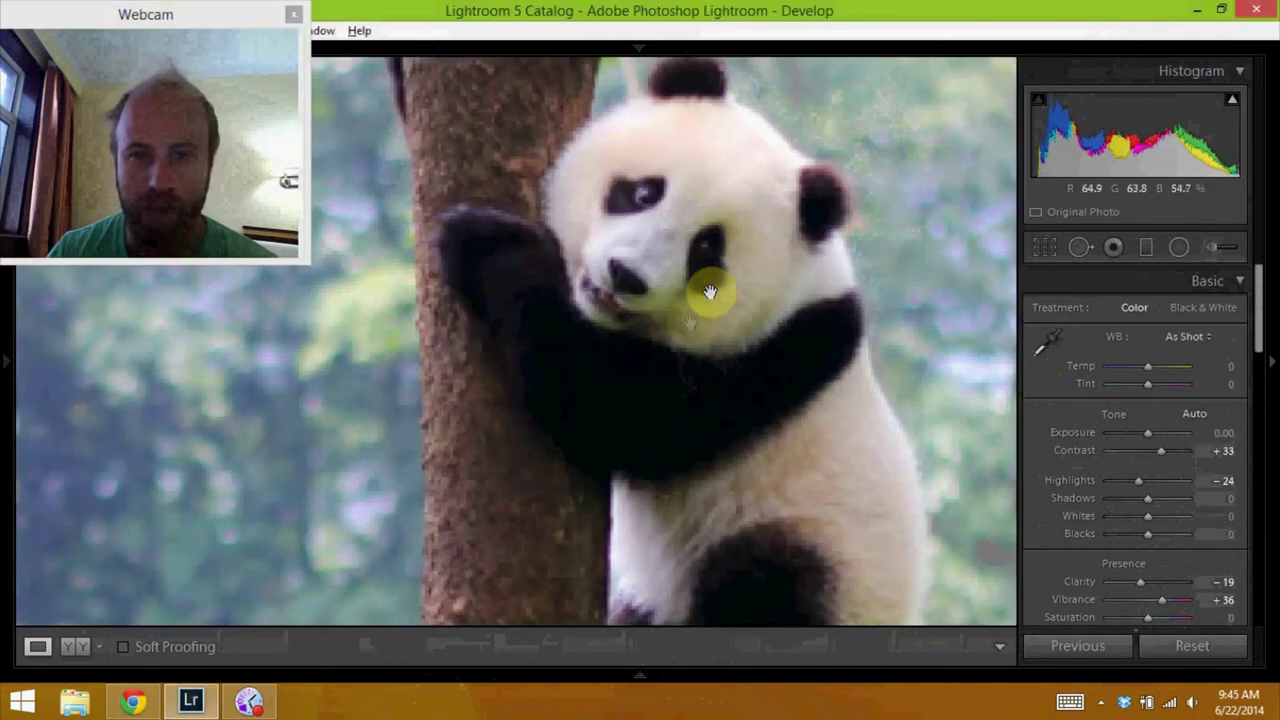
left_click(652, 279)
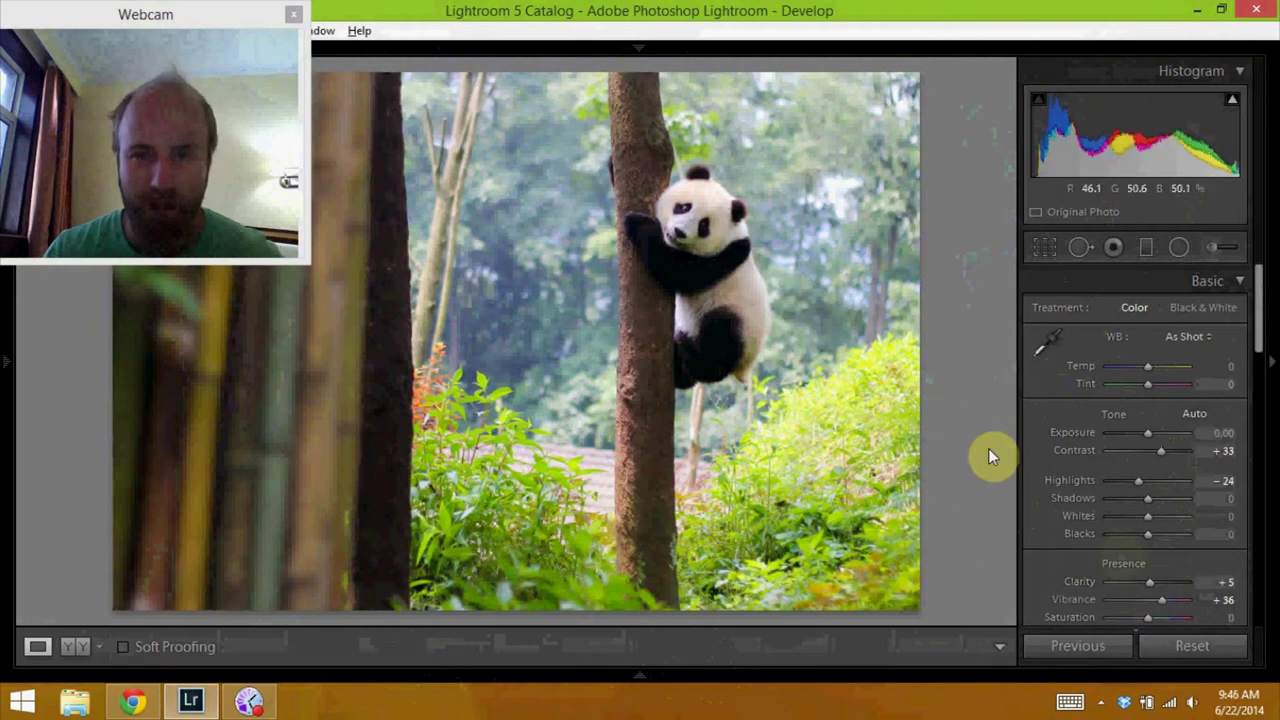
Step: Reset Clarity and lower it to -24, then advance to the next panda photo
double_click(1134, 586)
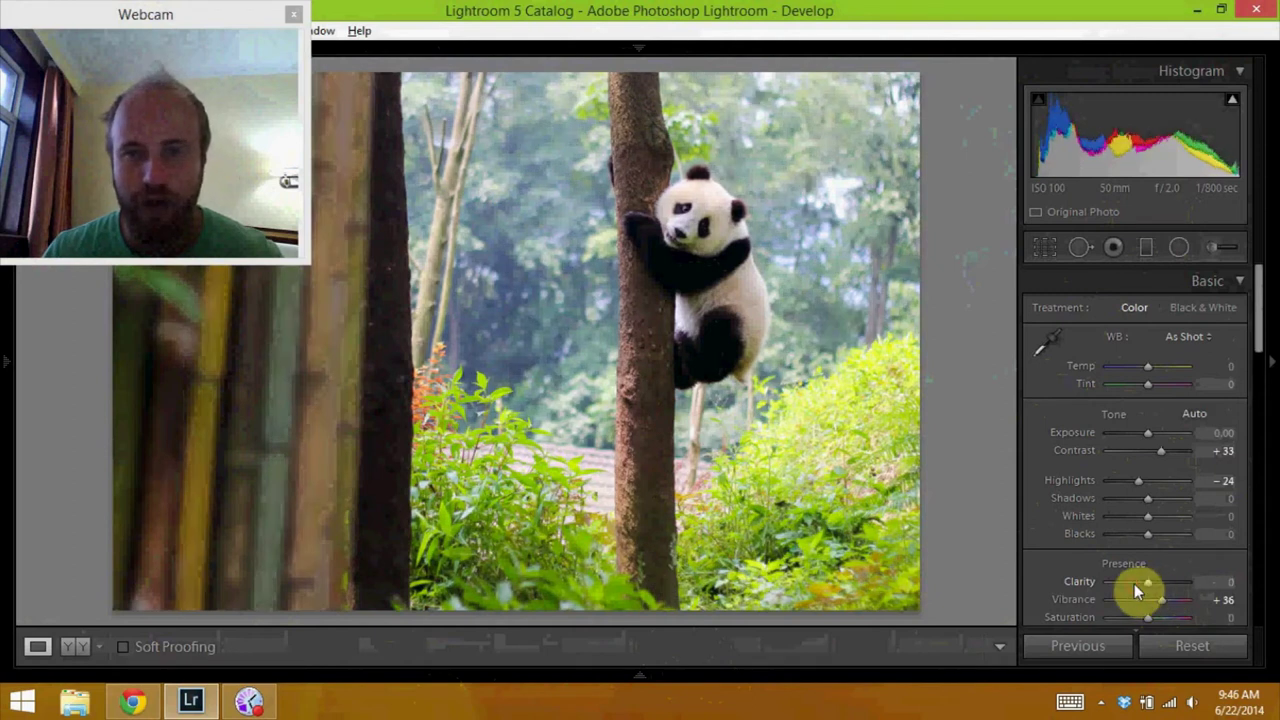
left_click_drag(1148, 584, 1136, 583)
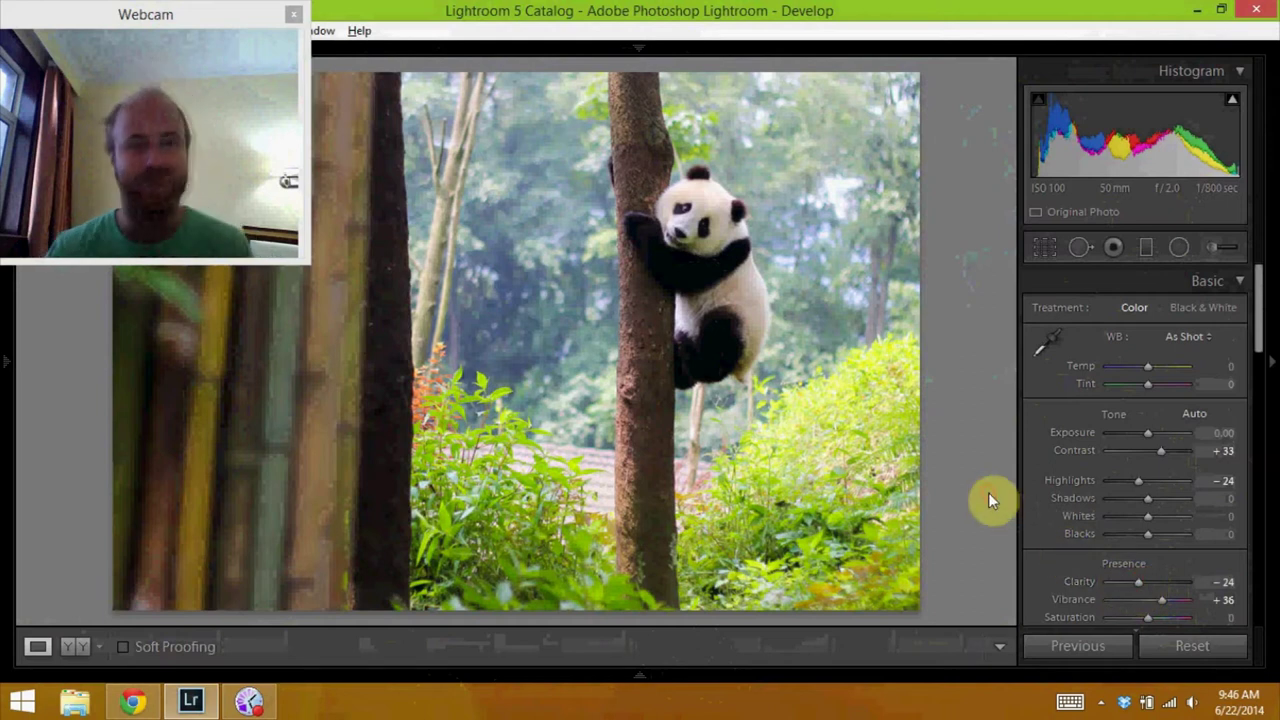
key("Right")
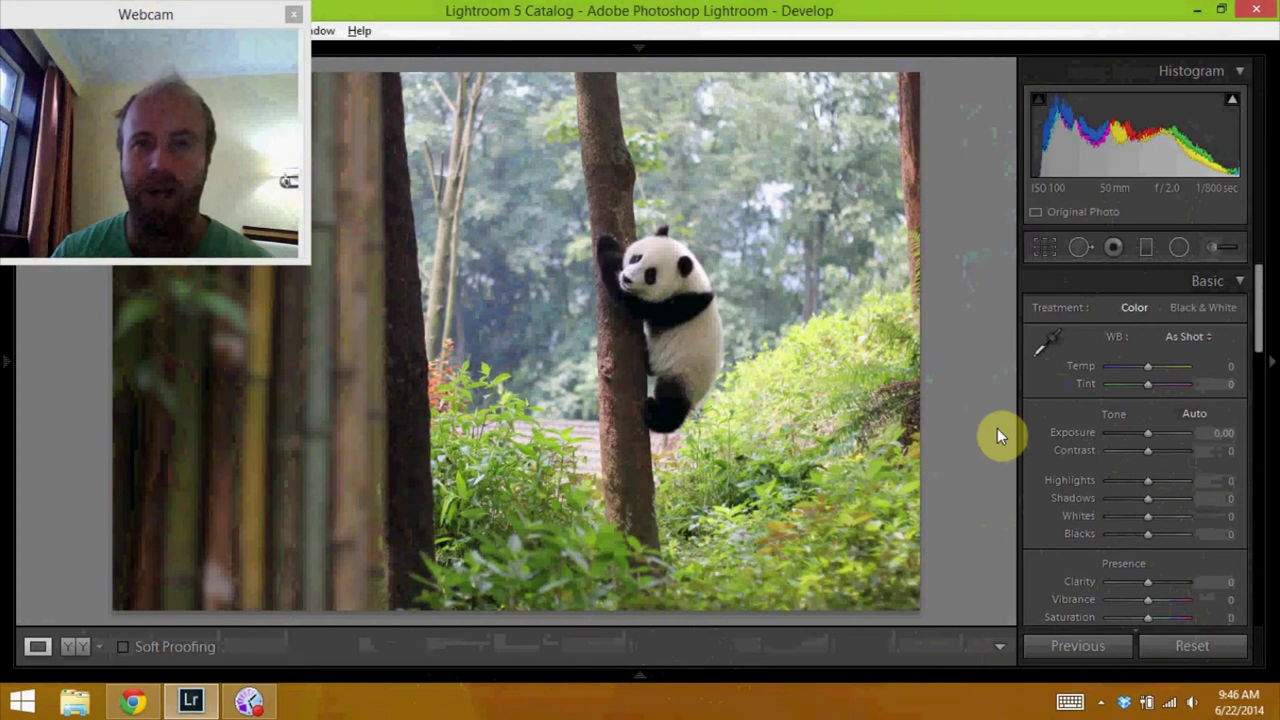
Step: Advance three photos to the panda lounging on a branch among leaves
key("Right")
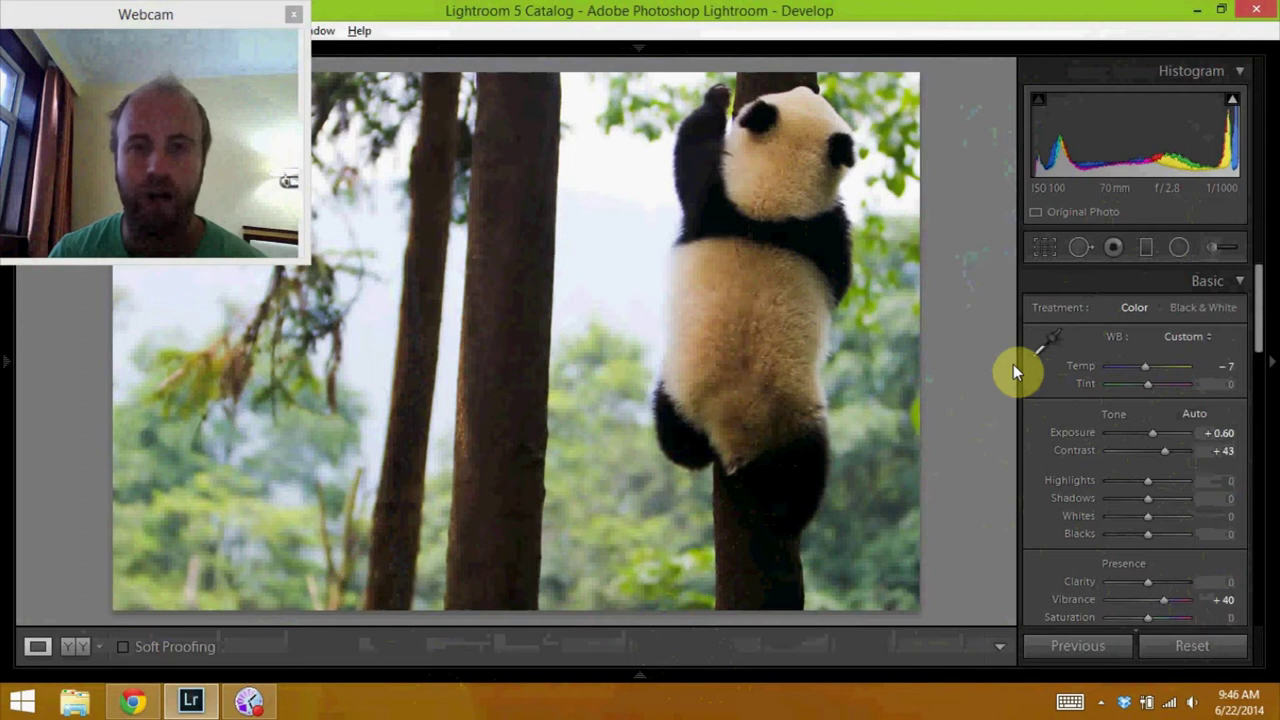
key("Right")
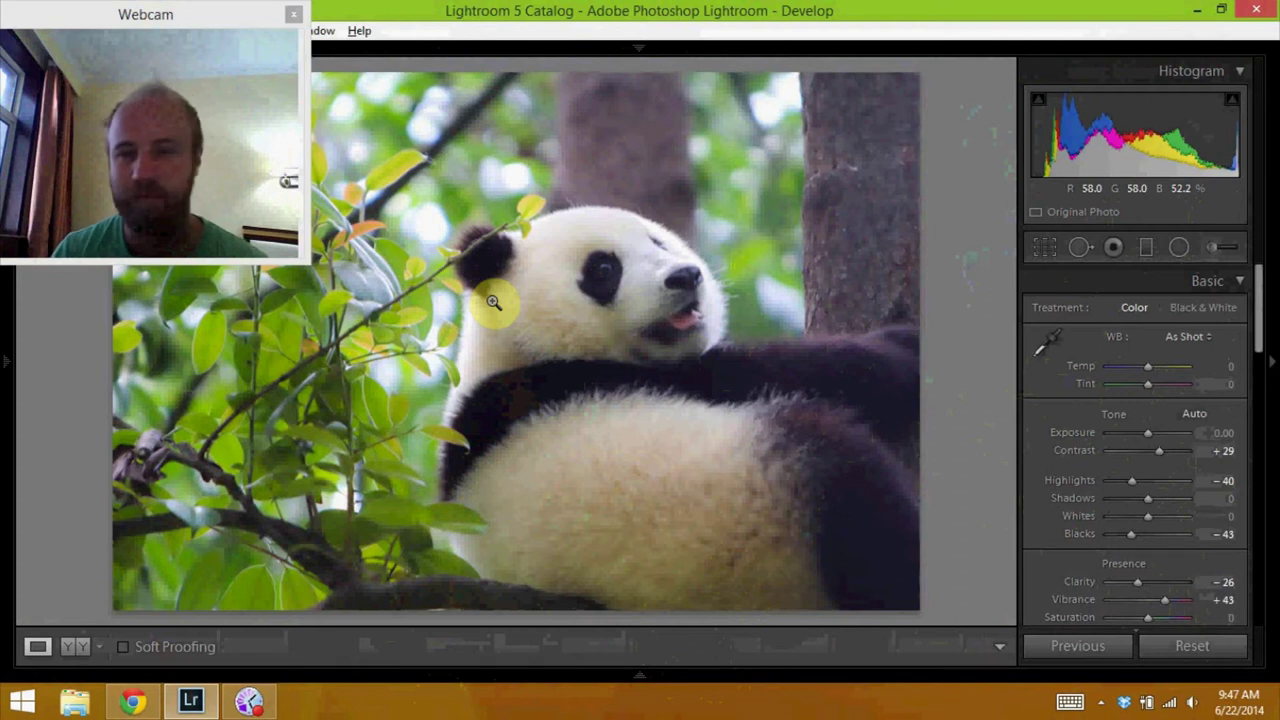
key("Right")
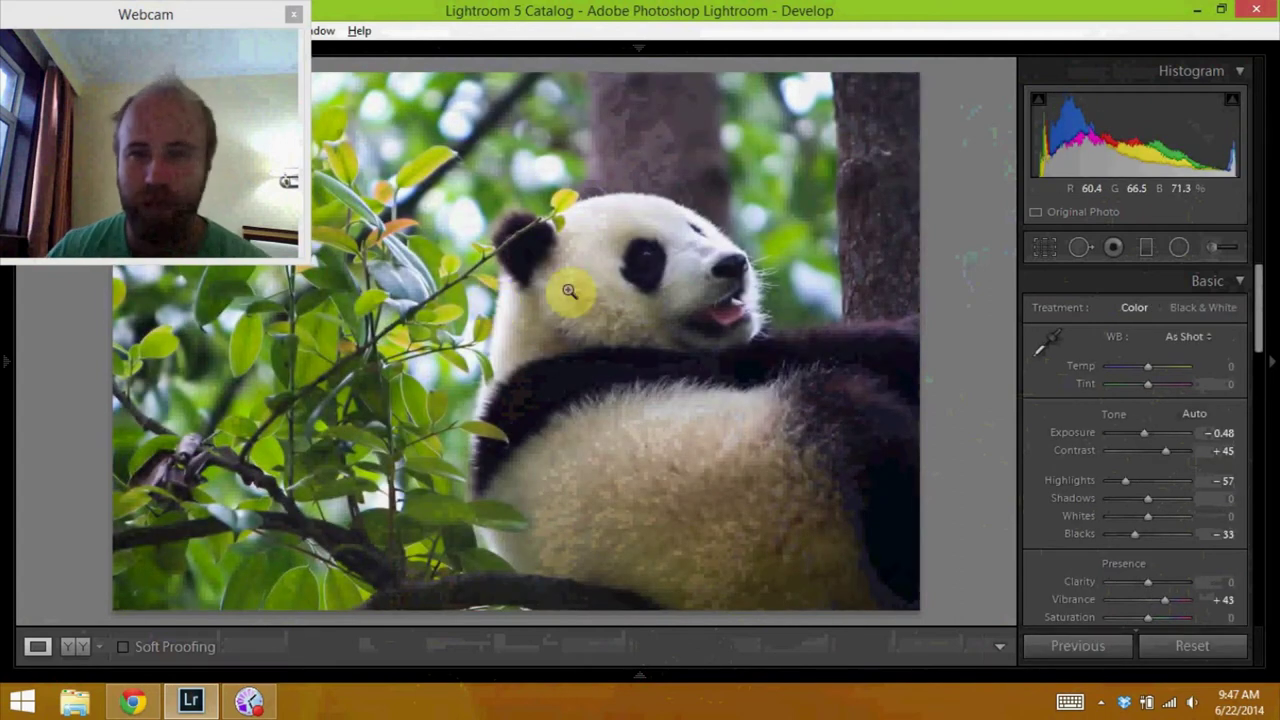
Step: Zoom to 1:1 on the lounging panda's head, pan across its eye and face, then return to fit
left_click(666, 220)
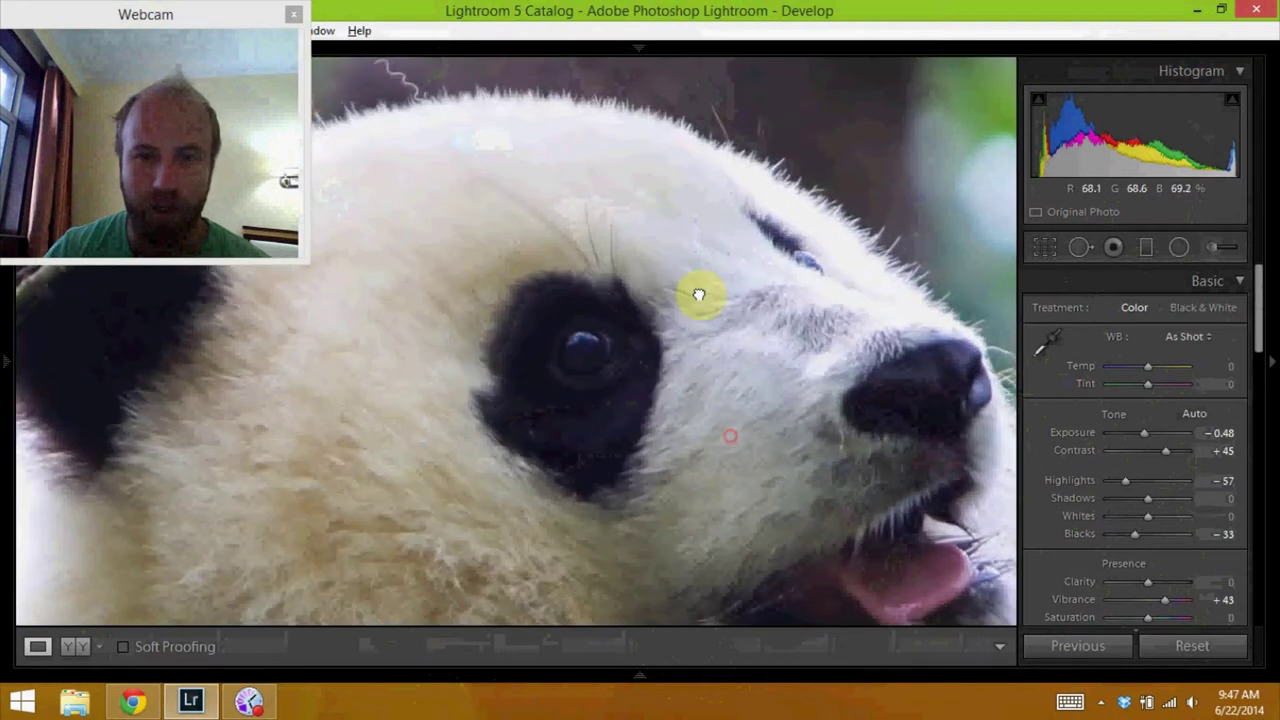
left_click_drag(686, 266, 648, 94)
left_click_drag(520, 231, 634, 223)
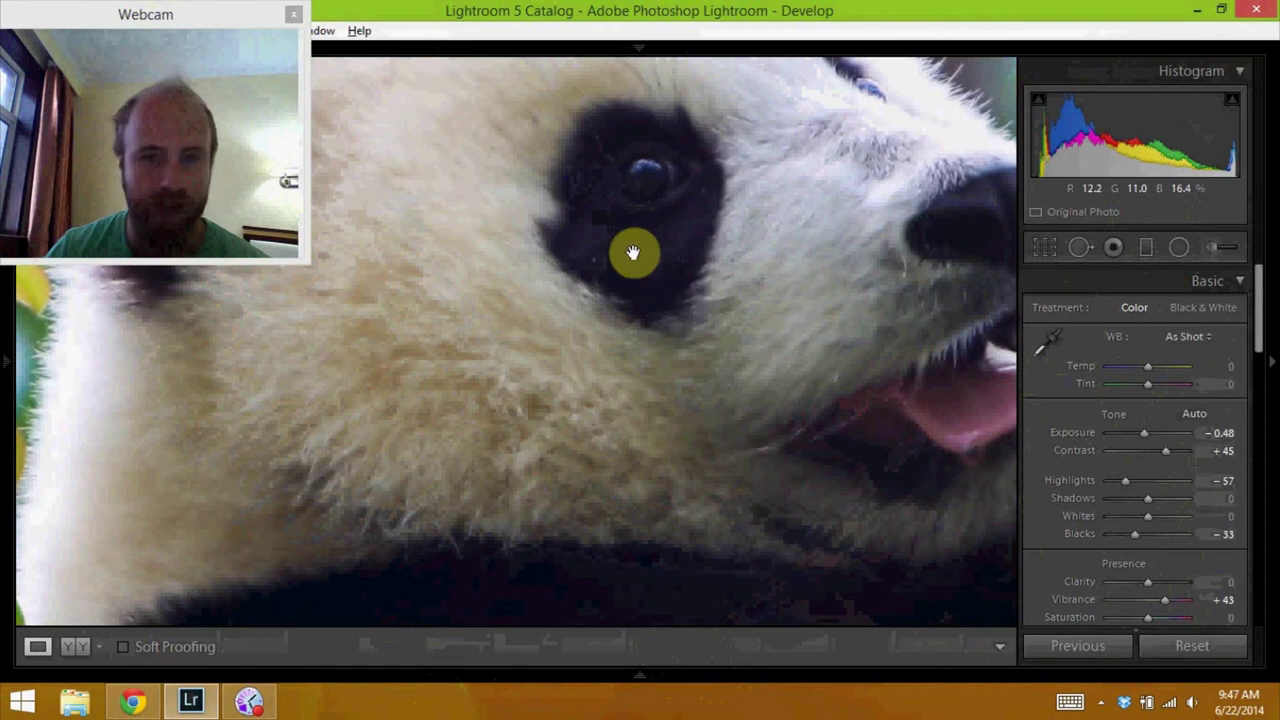
left_click(634, 254)
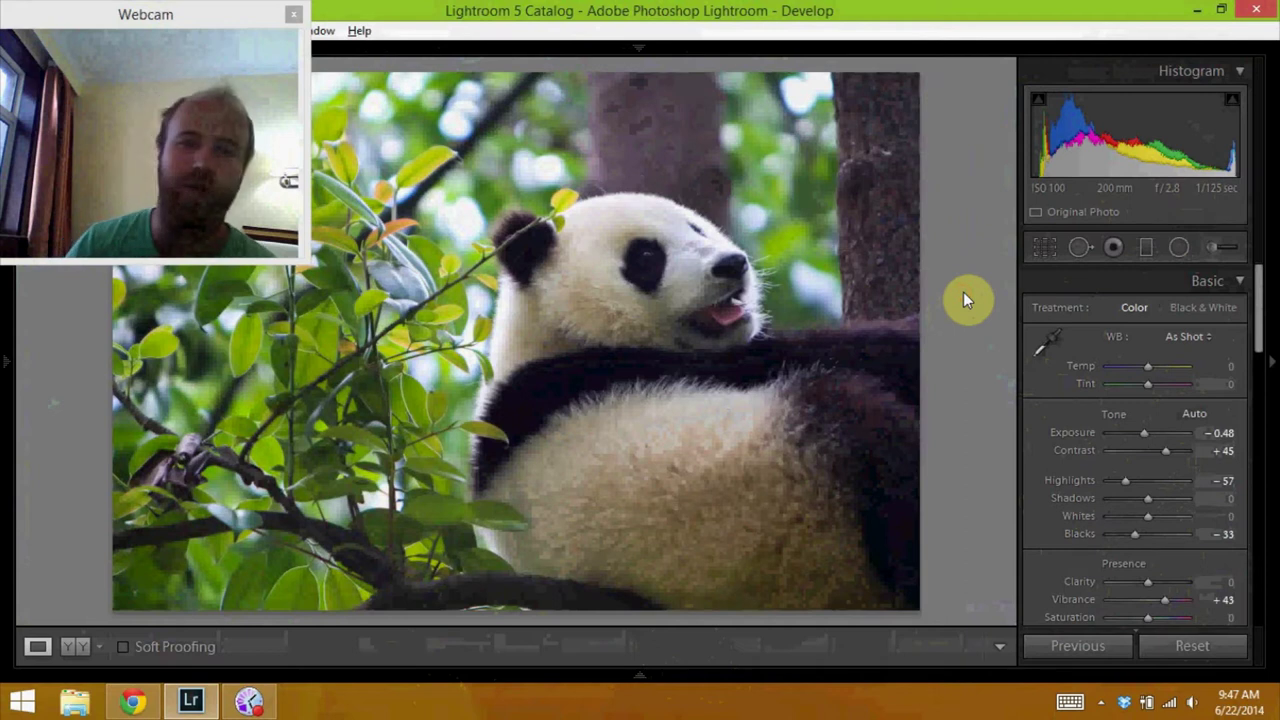
Step: Advance two photos to the panda sitting against a tree trunk in grass
key("Right")
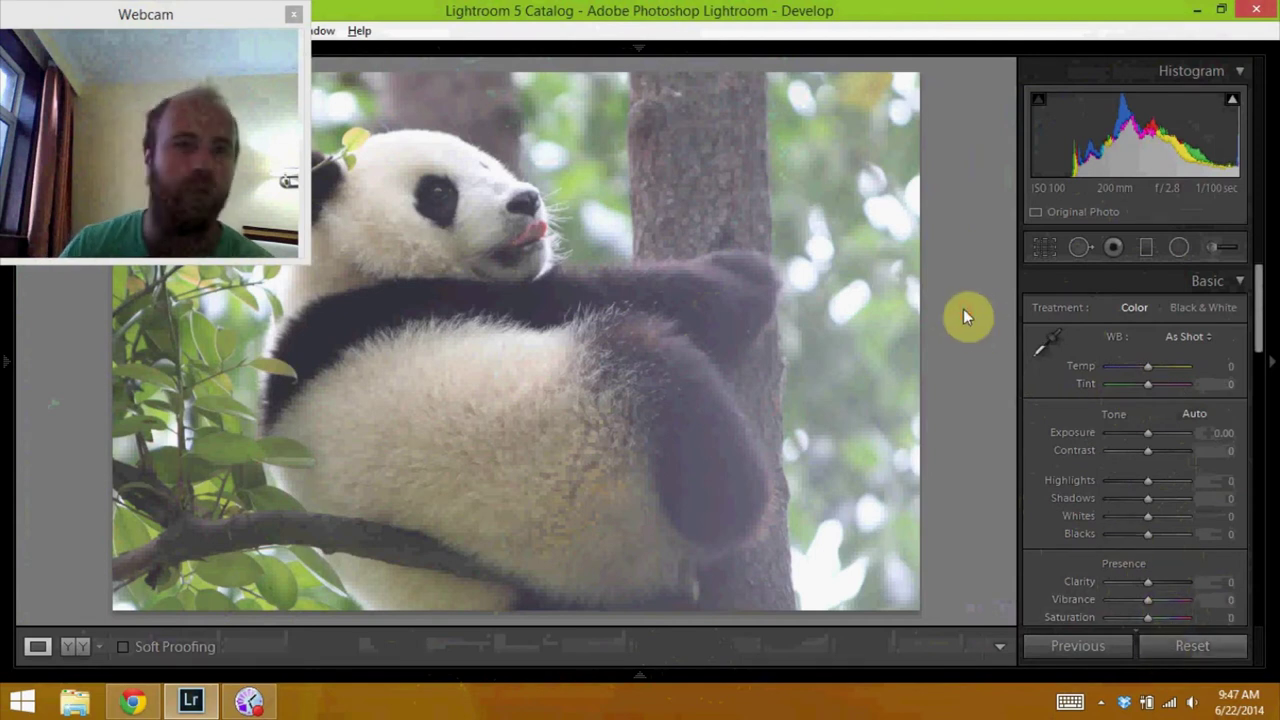
key("Right")
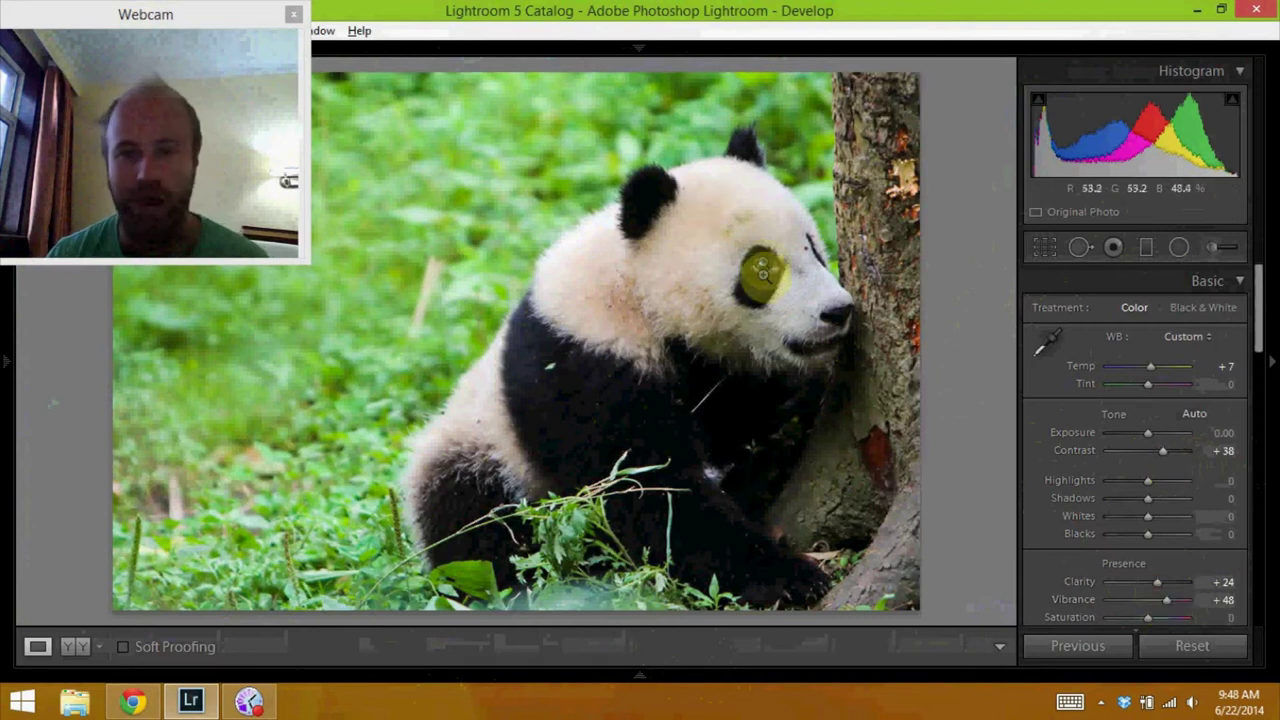
Step: Inspect the sitting panda's eye, nose and cheek fur at 1:1, then return to fit
left_click(760, 271)
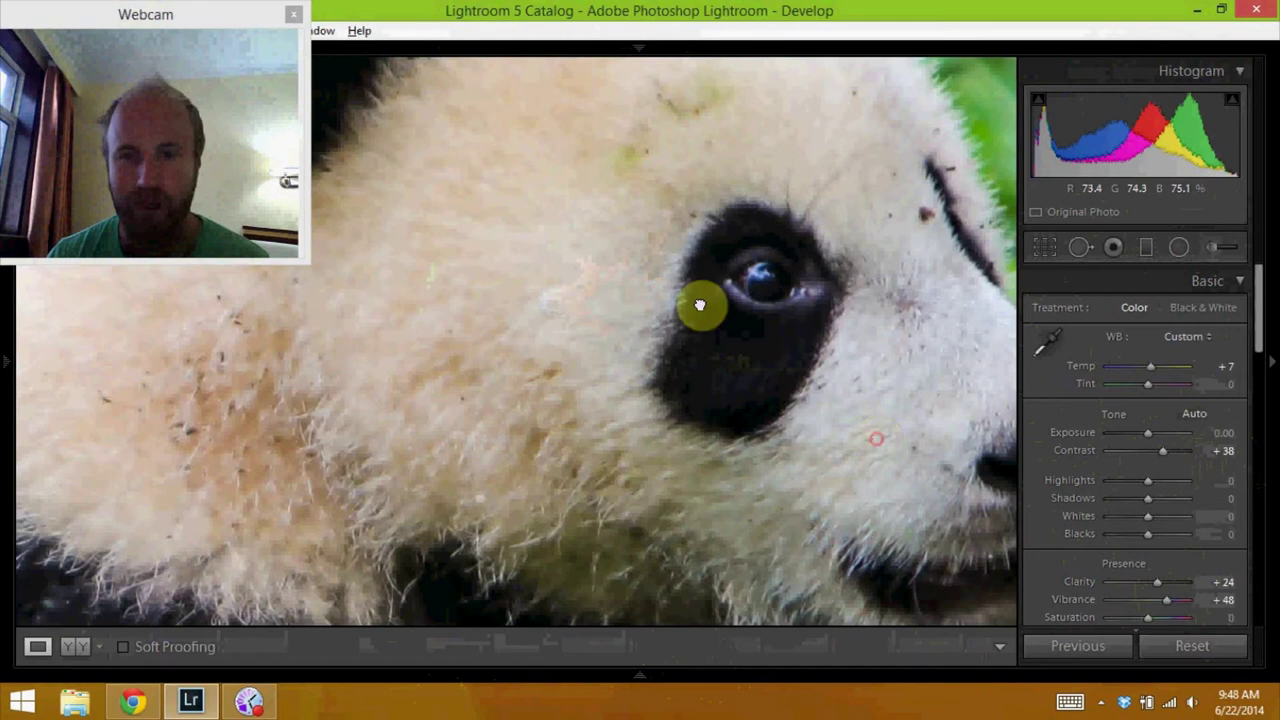
left_click_drag(982, 583, 808, 440)
left_click_drag(543, 329, 777, 306)
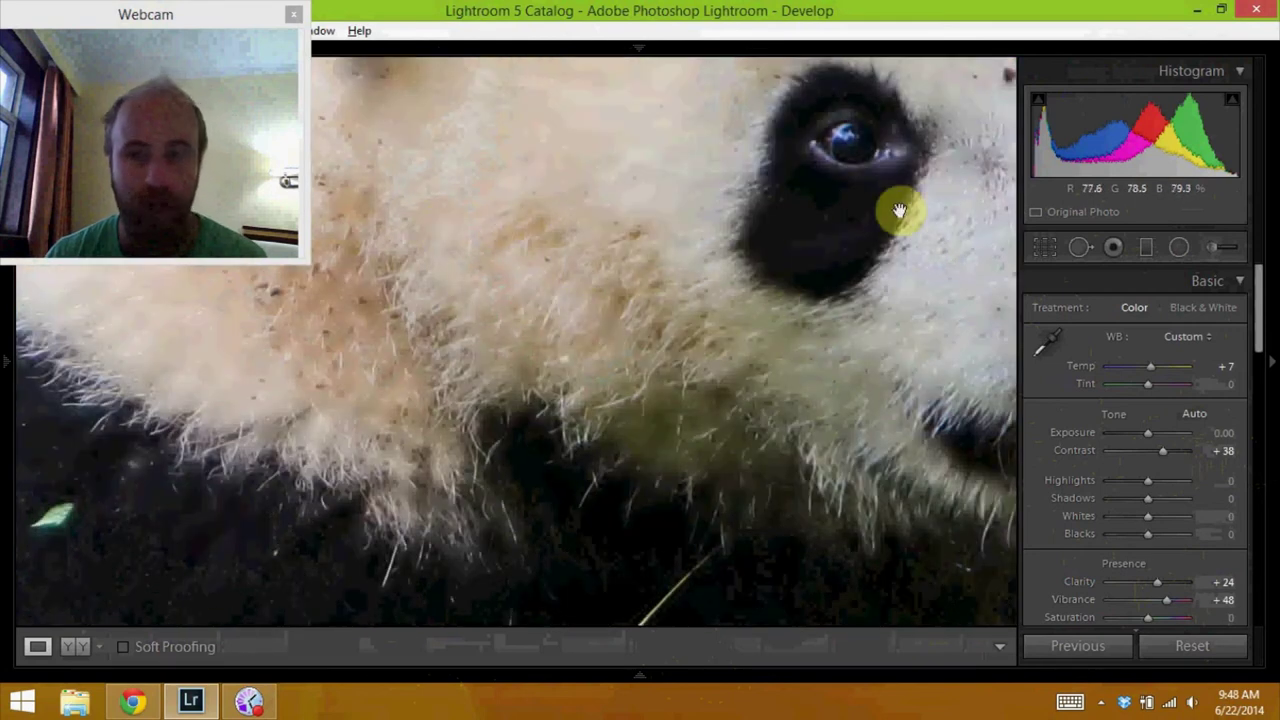
left_click(935, 272)
left_click(992, 327)
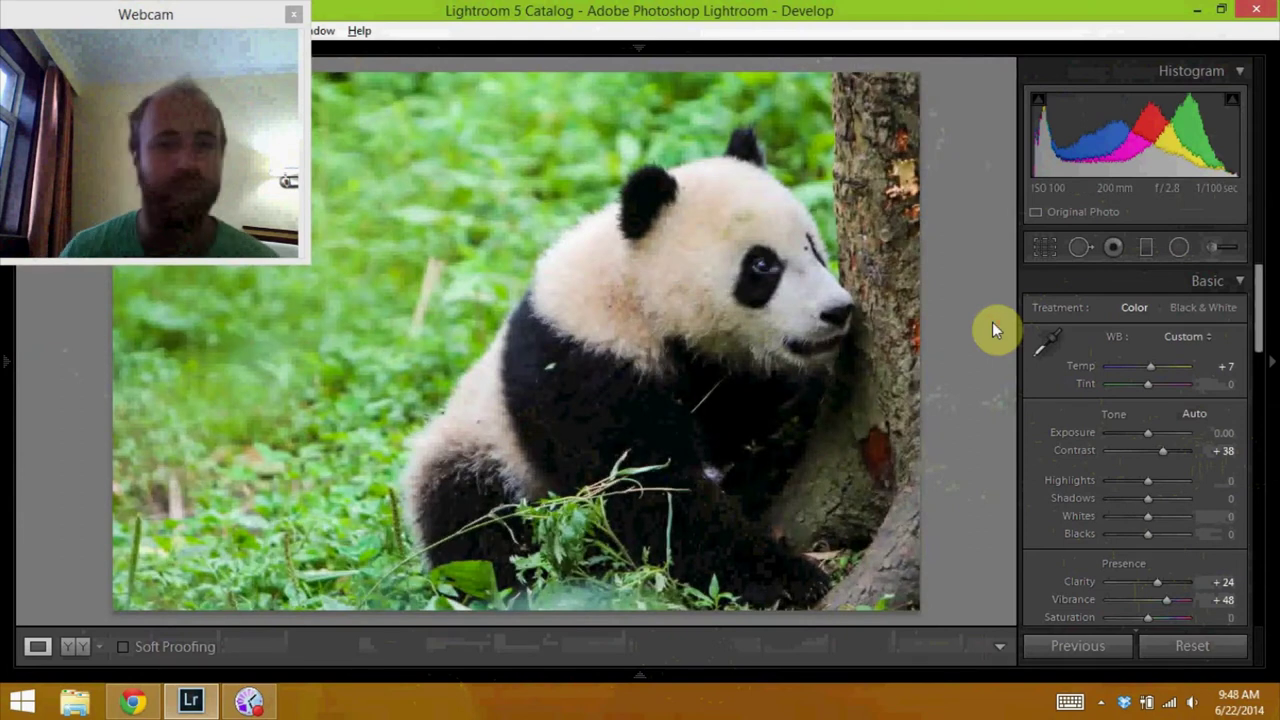
Step: Load the next photo, the panda lounging against a tree trunk
key("Right")
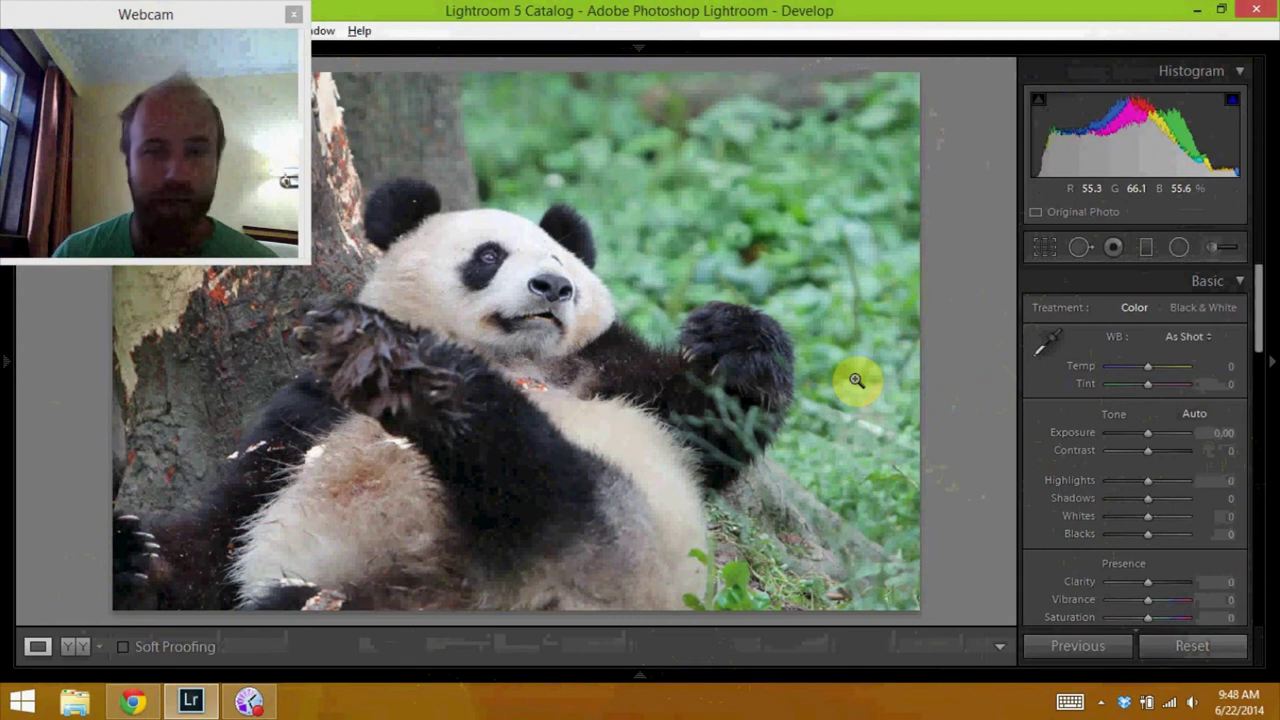
Step: Advance to the tree-hugging panda photo (Temp +5, Contrast +36, Vibrance +43) and zoom to its face
key("Right")
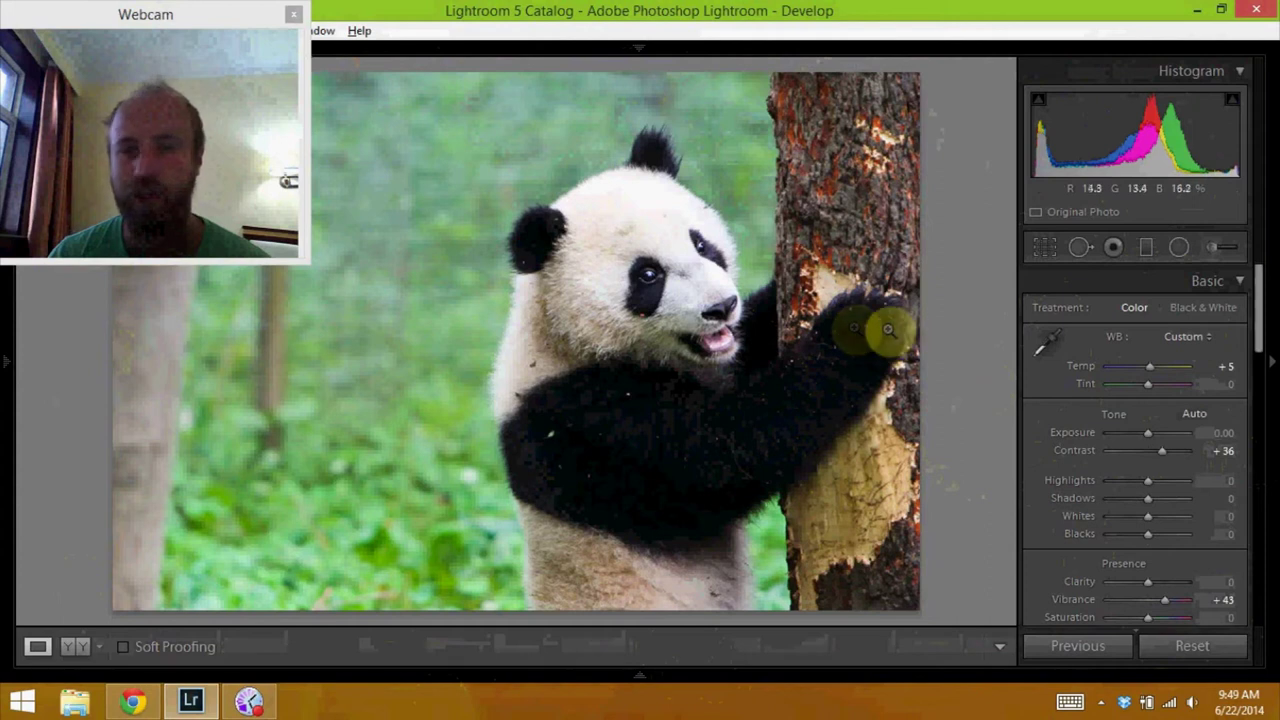
left_click_drag(309, 260, 246, 228)
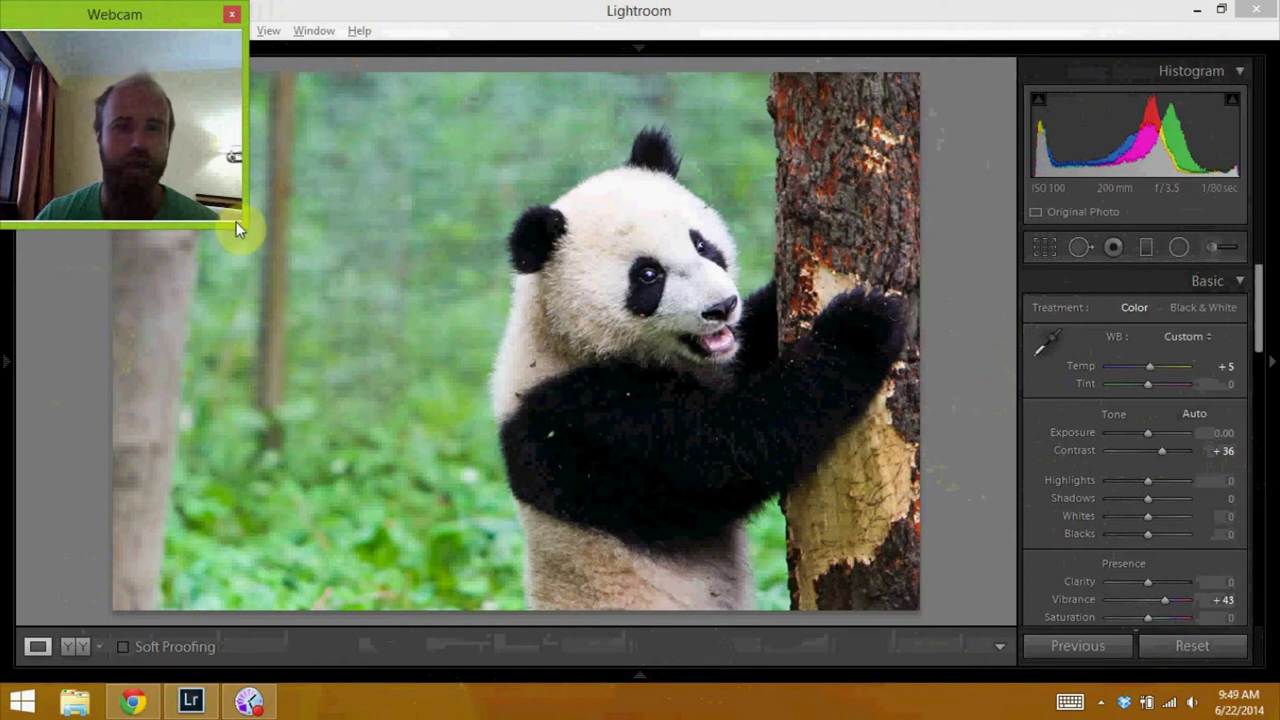
left_click_drag(238, 225, 313, 266)
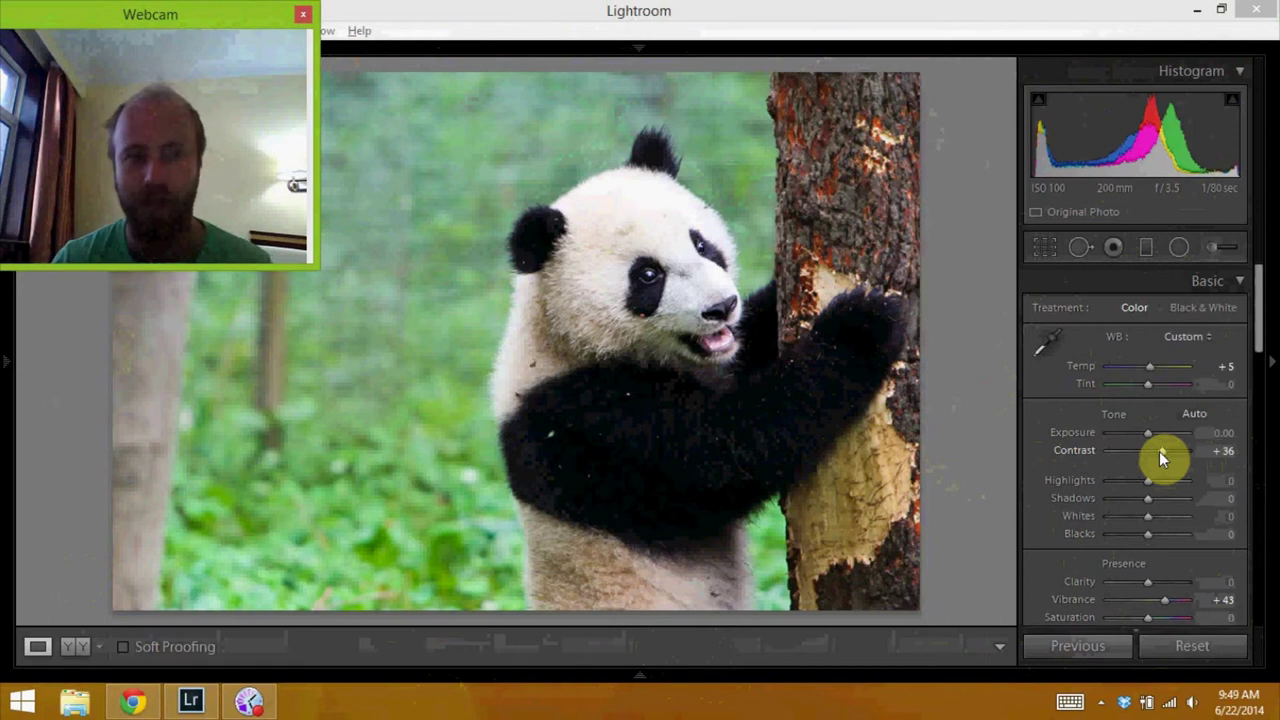
left_click(709, 294)
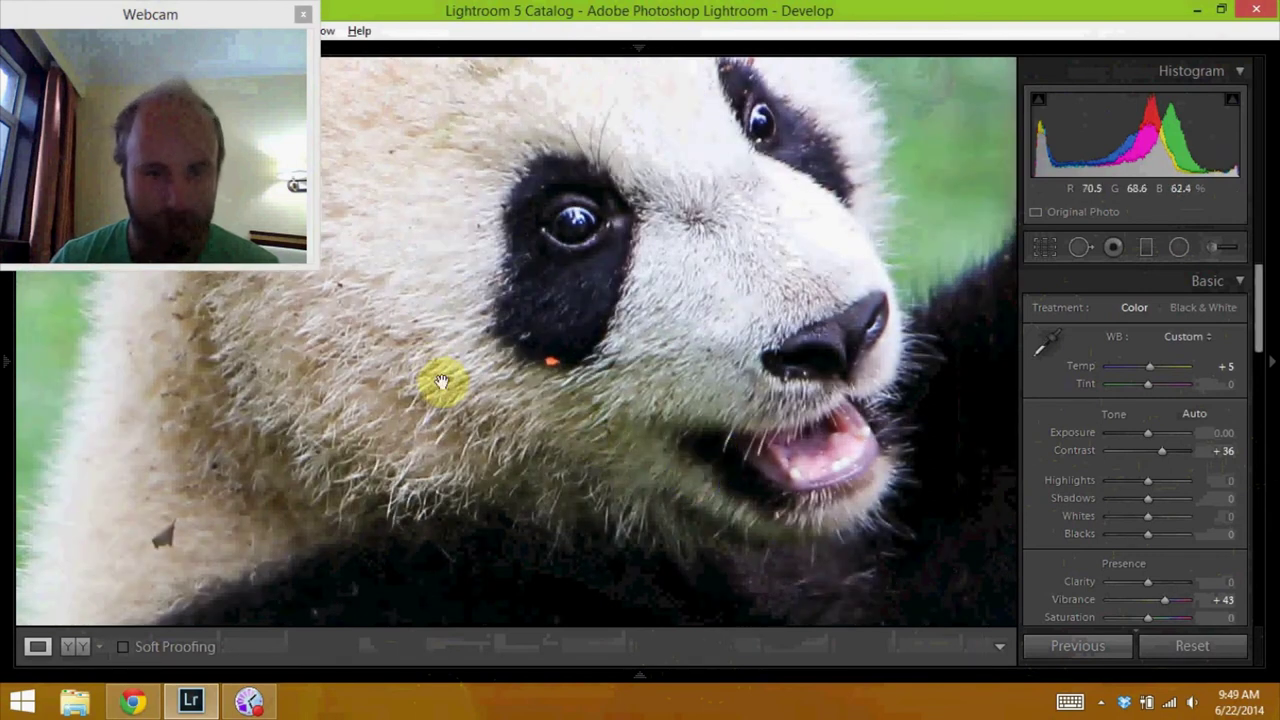
Step: Toggle repeatedly between Fit and 1:1 zoom, centring on the panda's eye to check sharpness
left_click(510, 360)
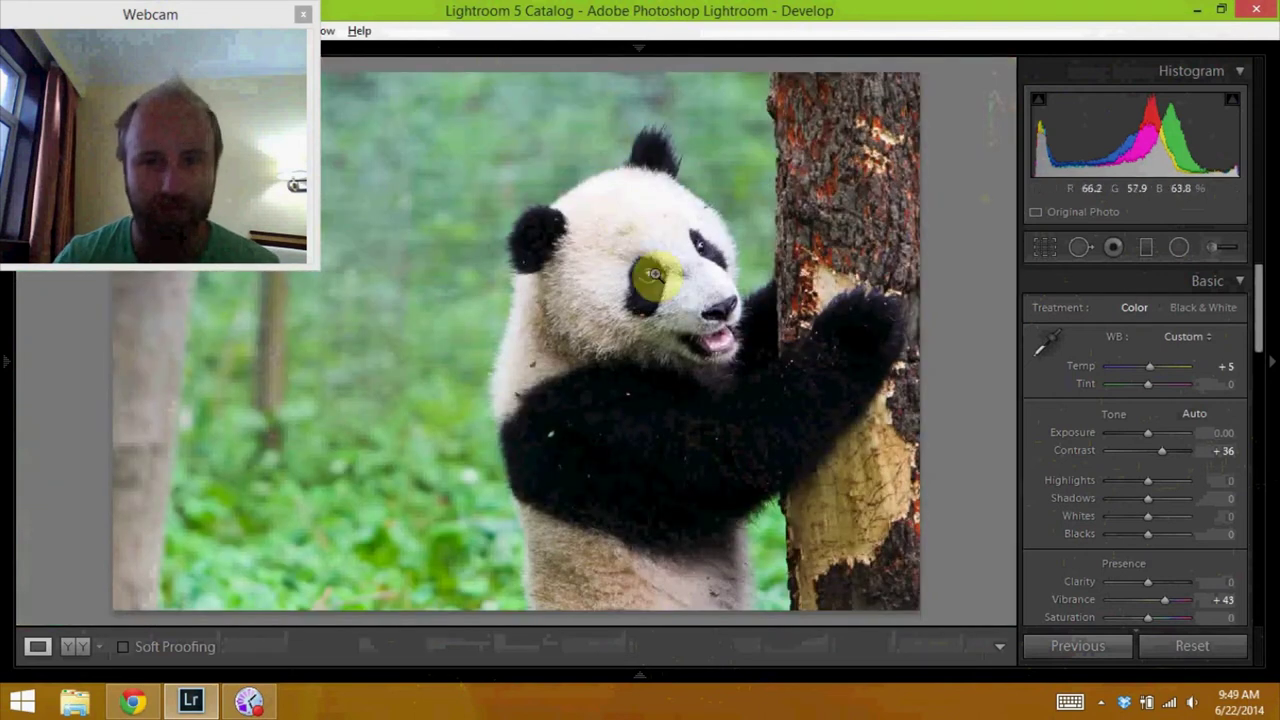
left_click(652, 273)
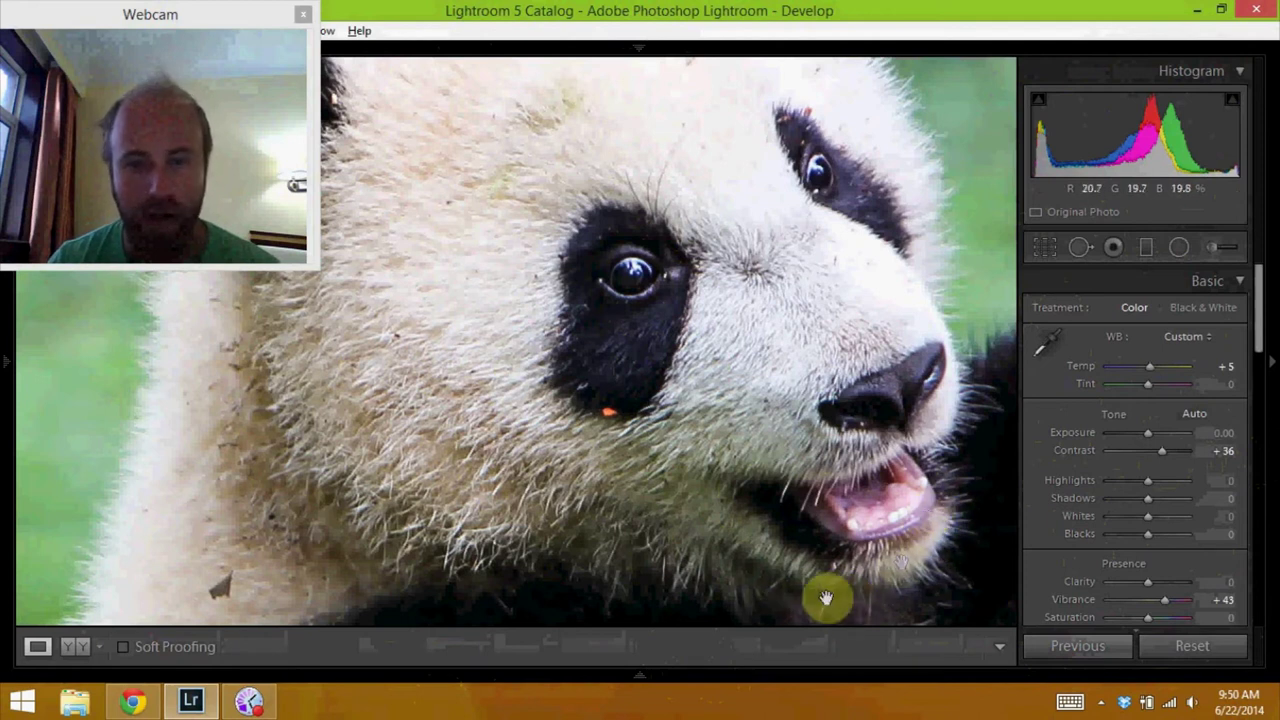
left_click(651, 277)
left_click(637, 277)
left_click(693, 287)
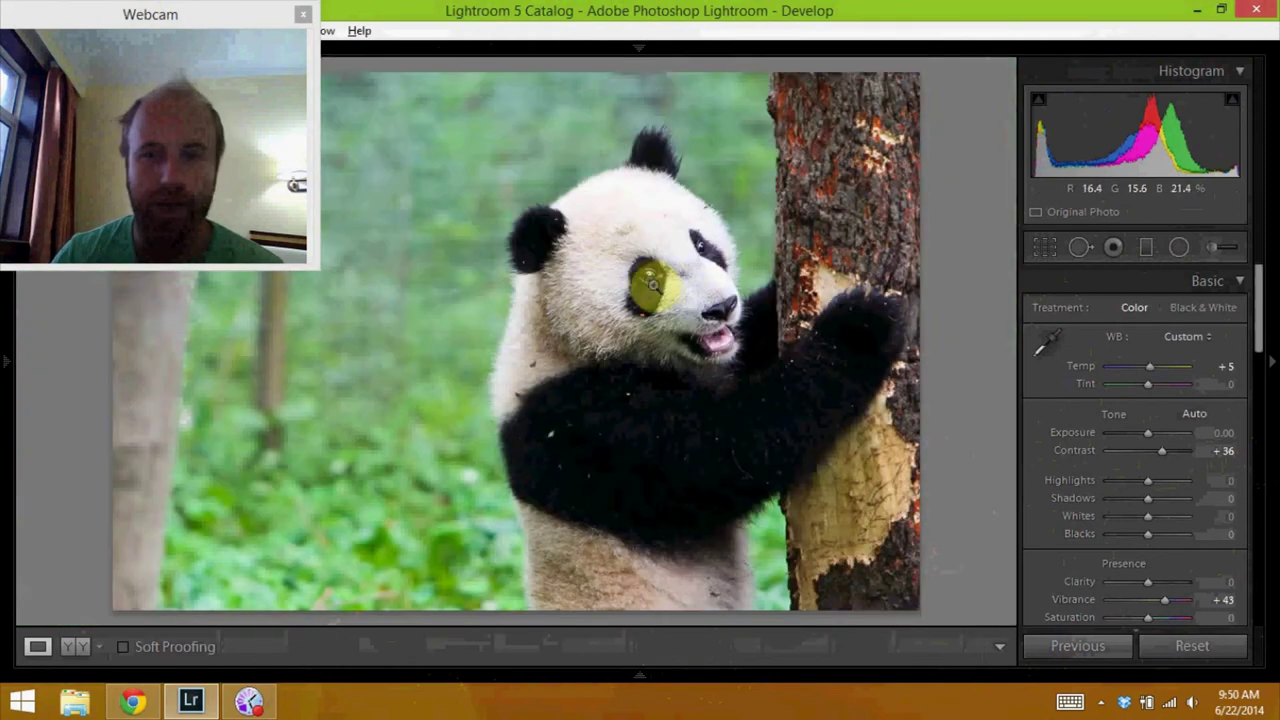
left_click(646, 289)
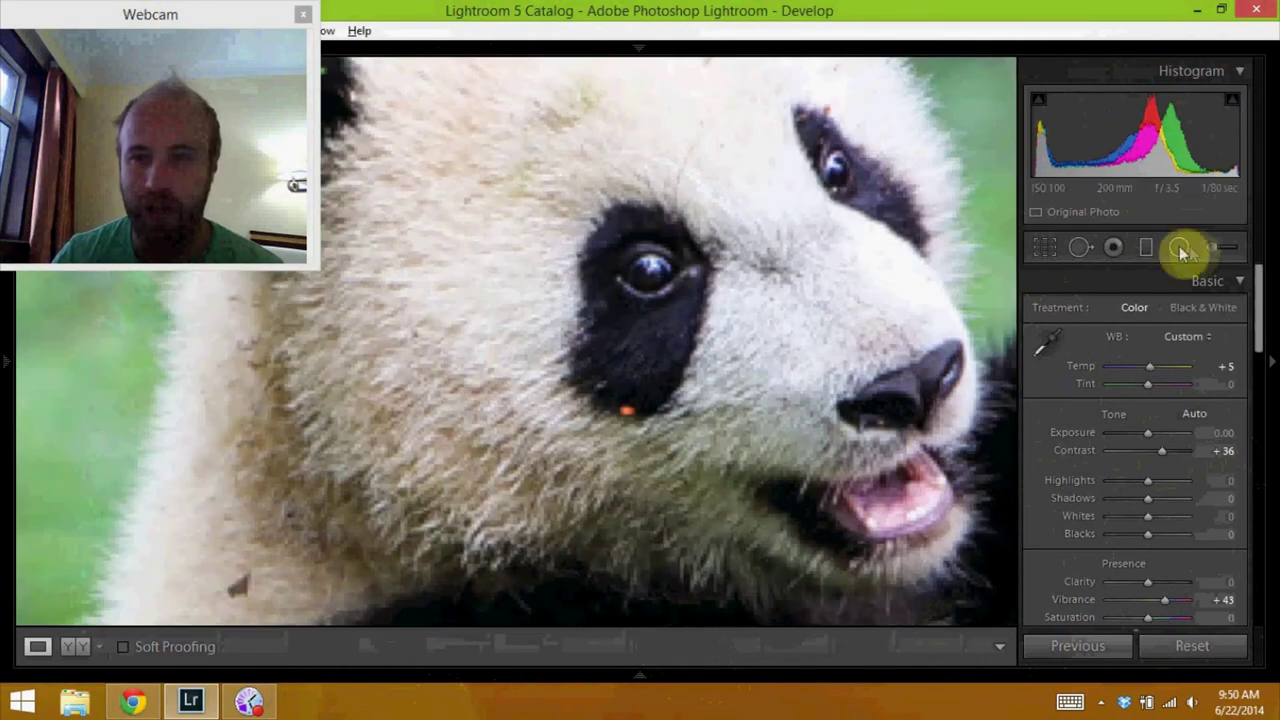
Step: Brush an Adjustment Brush edit of Clarity 36 and Sharpness 40 over the panda's eye, pins hidden
left_click(1208, 247)
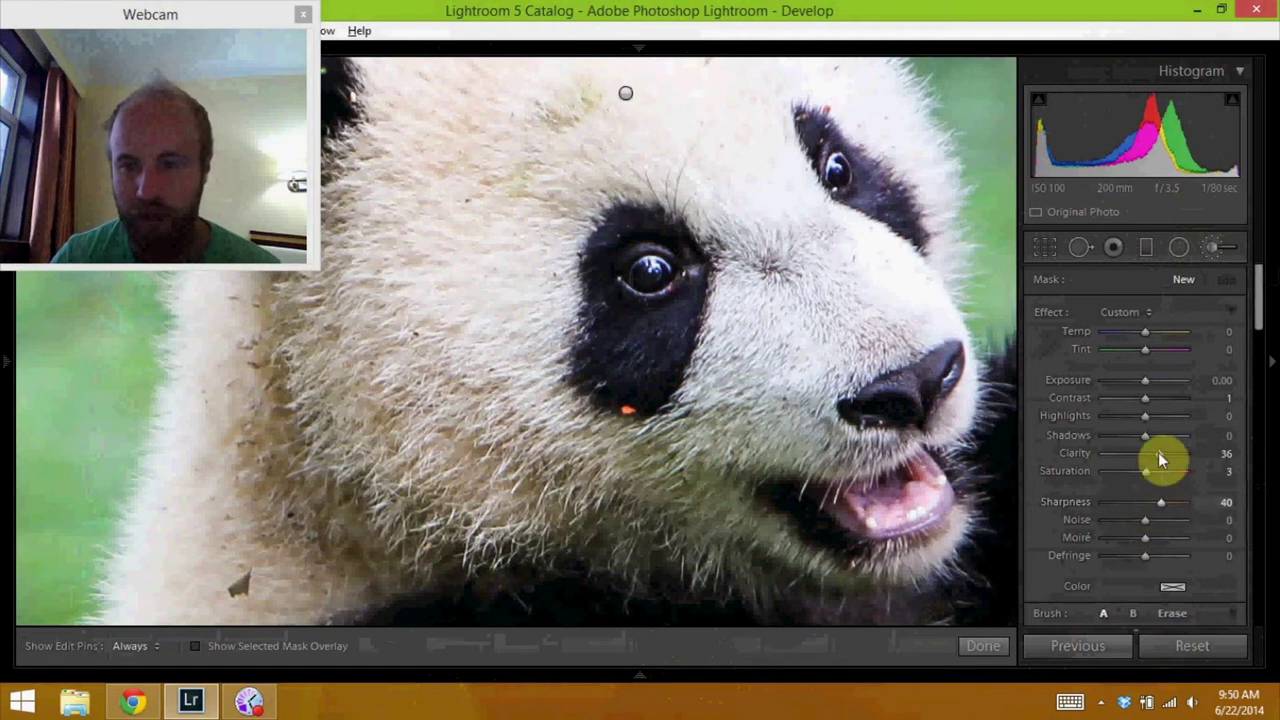
key("h")
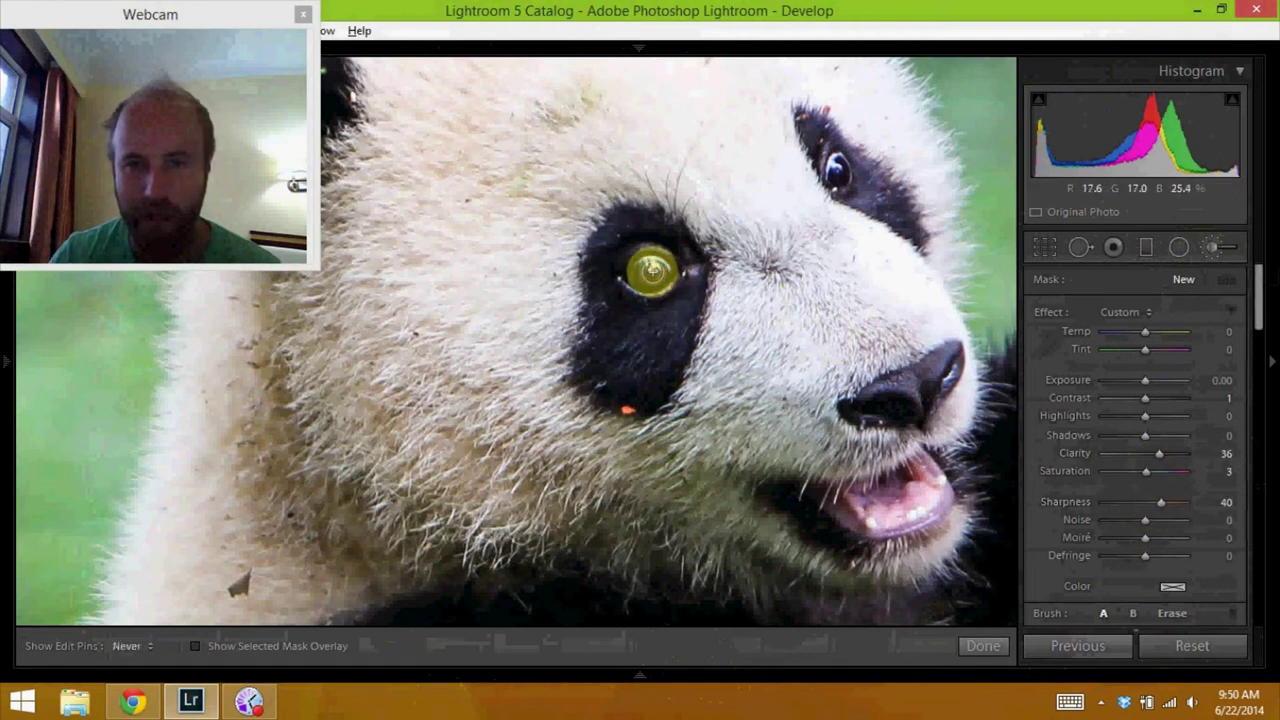
left_click_drag(654, 269, 703, 266)
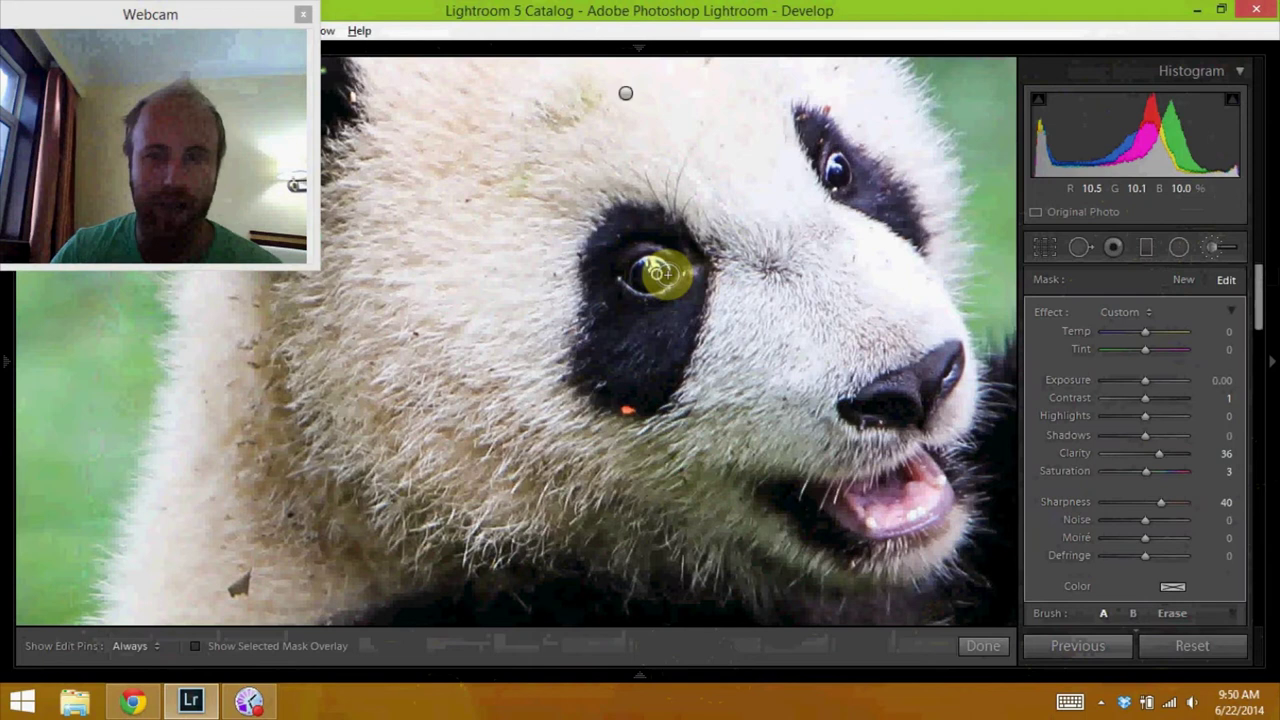
left_click(1000, 643)
left_click(677, 334)
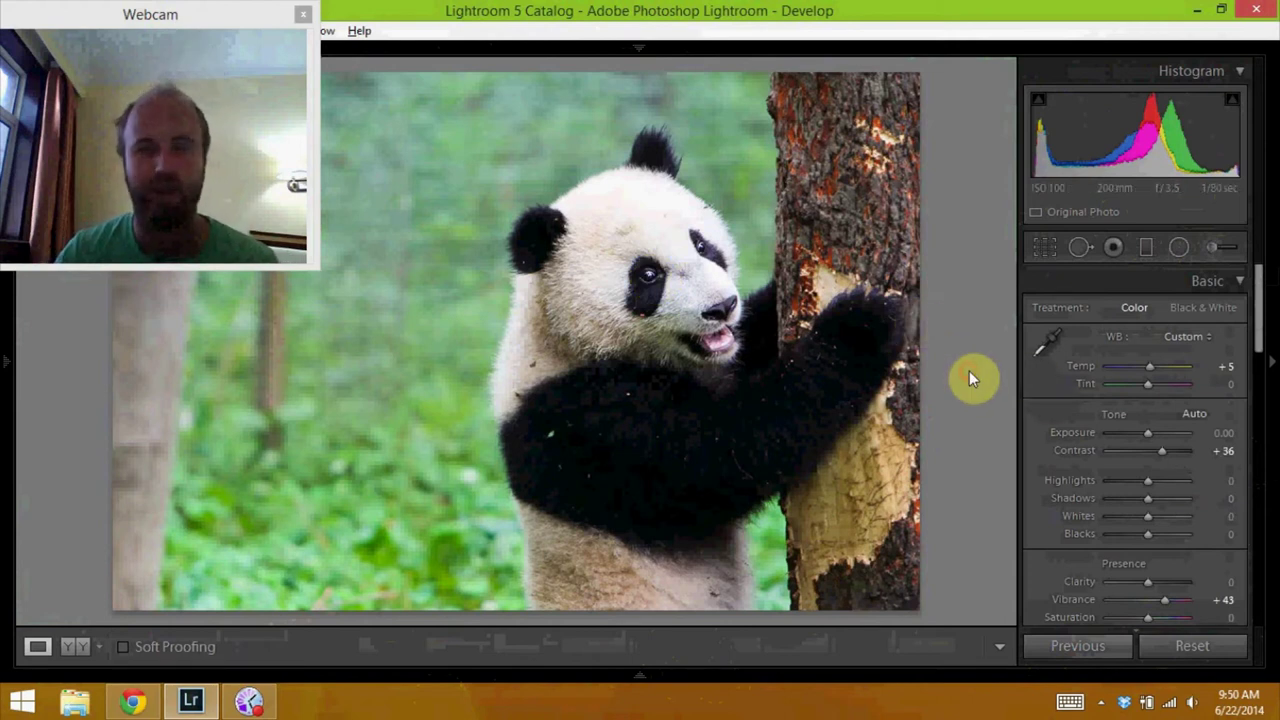
key("Right")
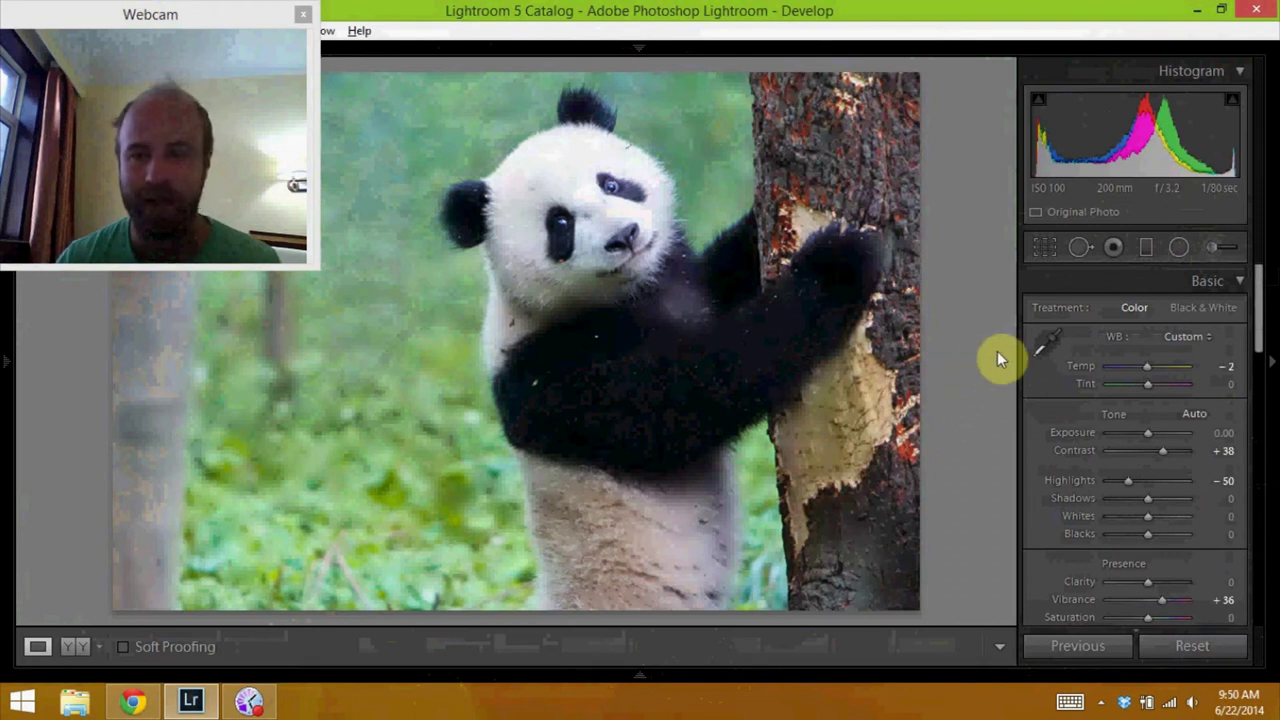
left_click(571, 224)
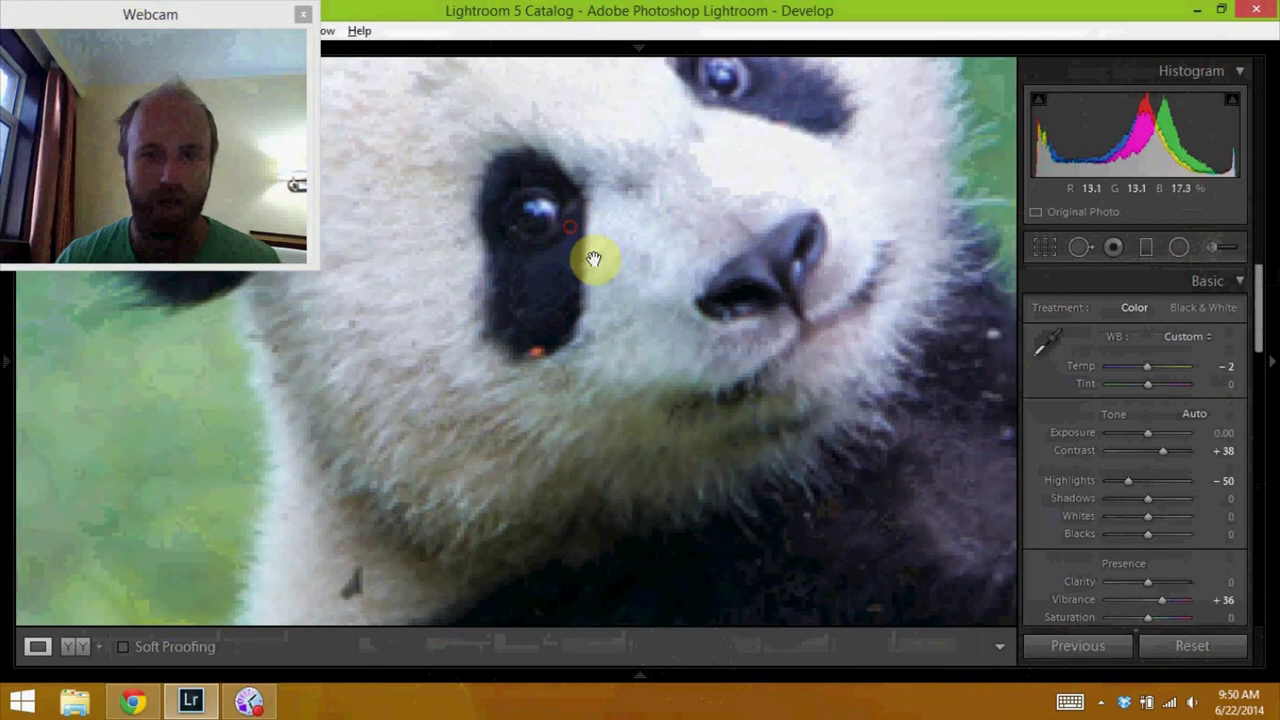
left_click(627, 250)
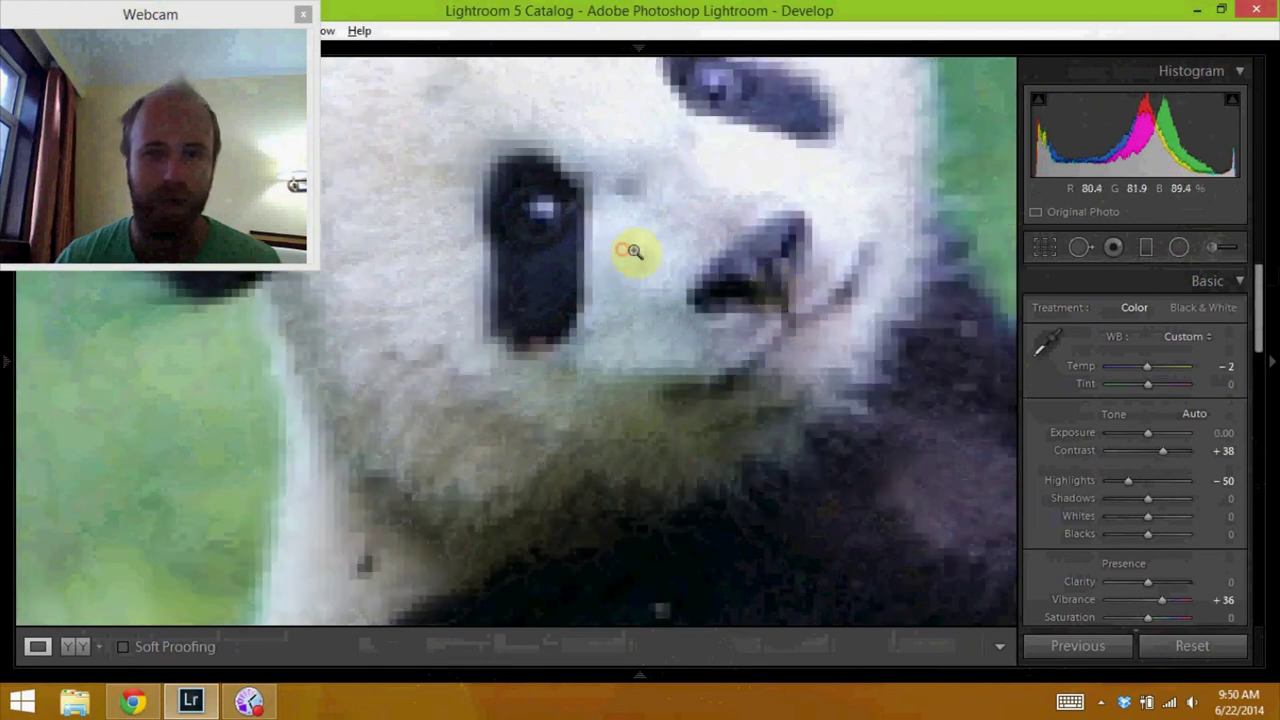
left_click(633, 250)
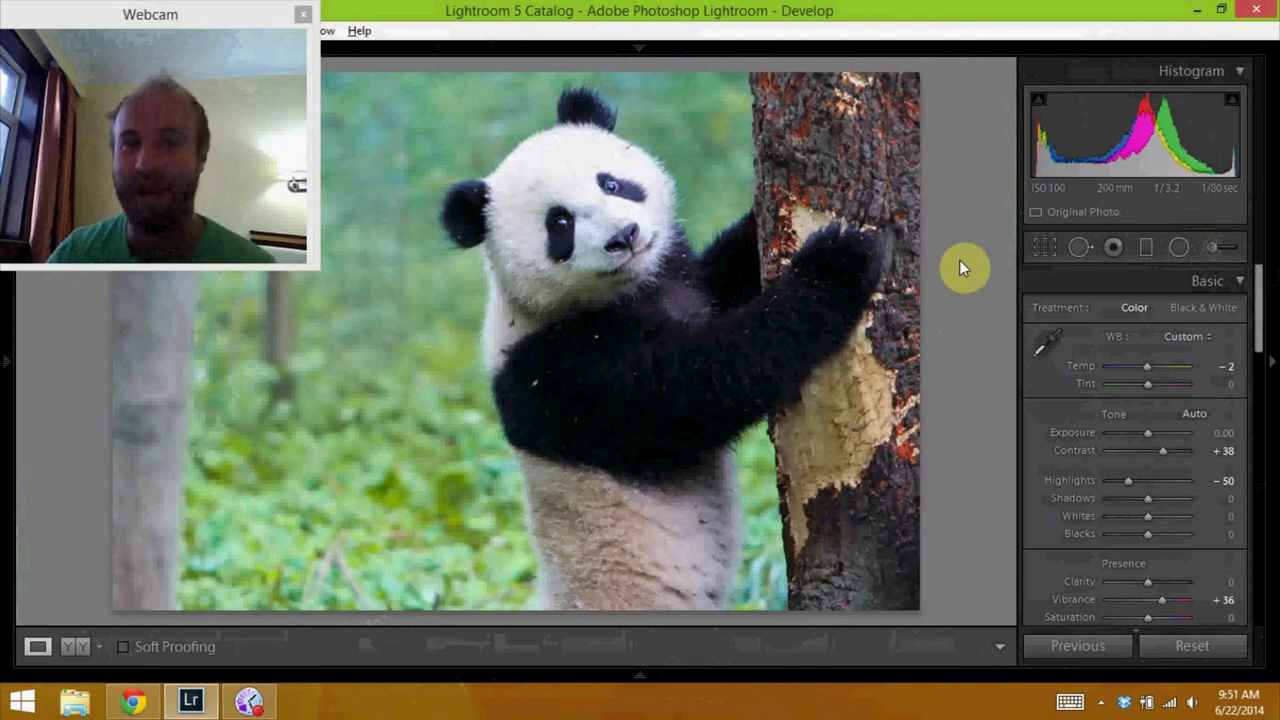
Step: Step forward three photos to the vertical shot of the panda reclining in greenery
key("Right")
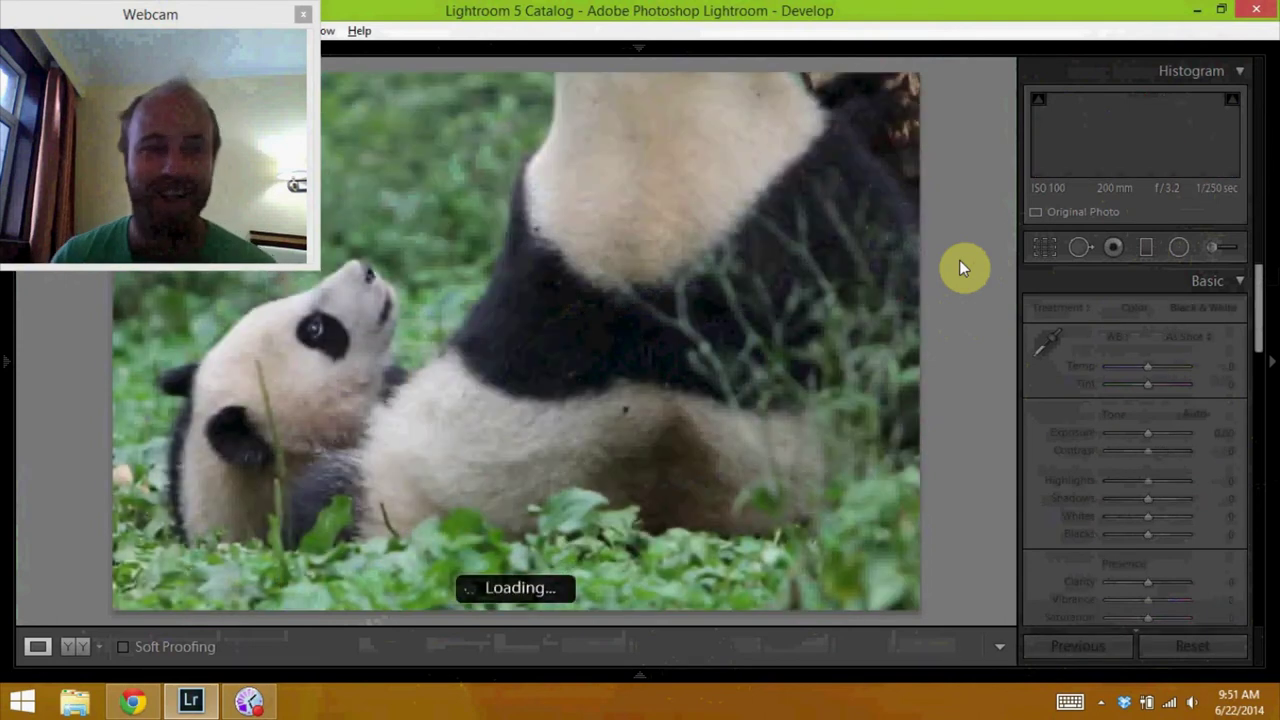
key("Right")
key("Right")
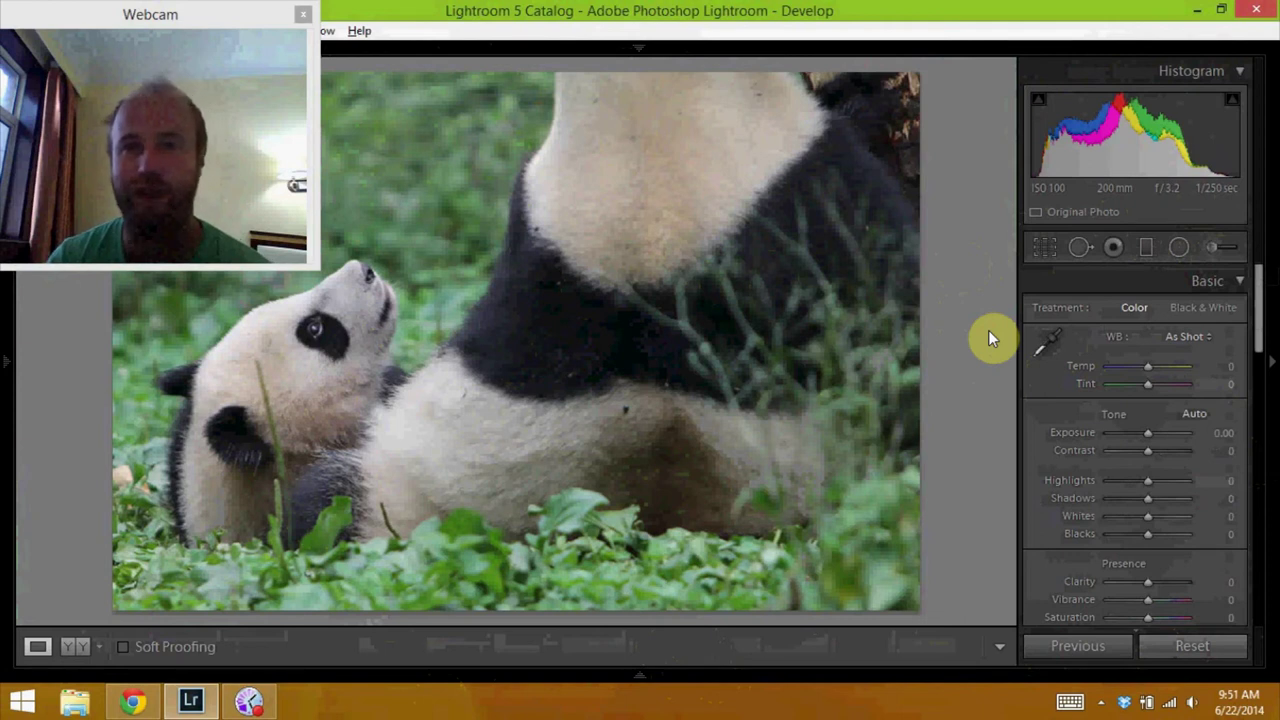
key("Right")
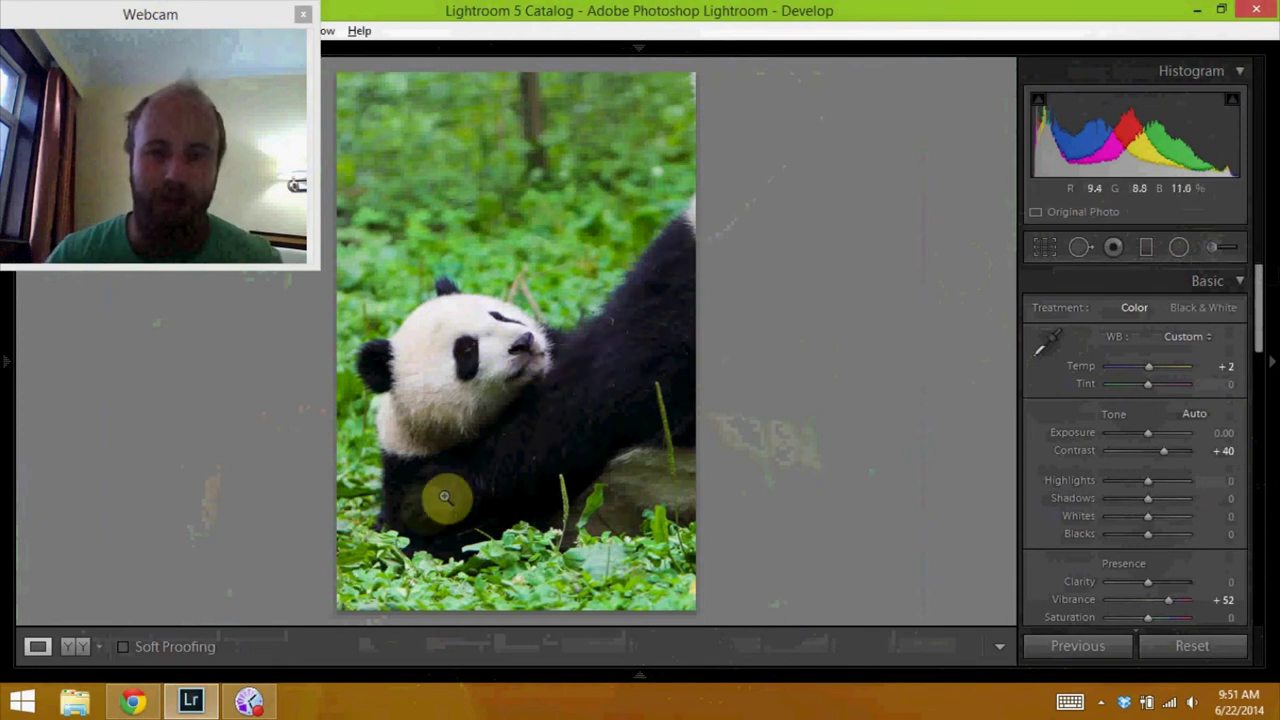
Step: Check the panda's eye at 1:1, then raise Temp from +2 to +7
left_click(455, 345)
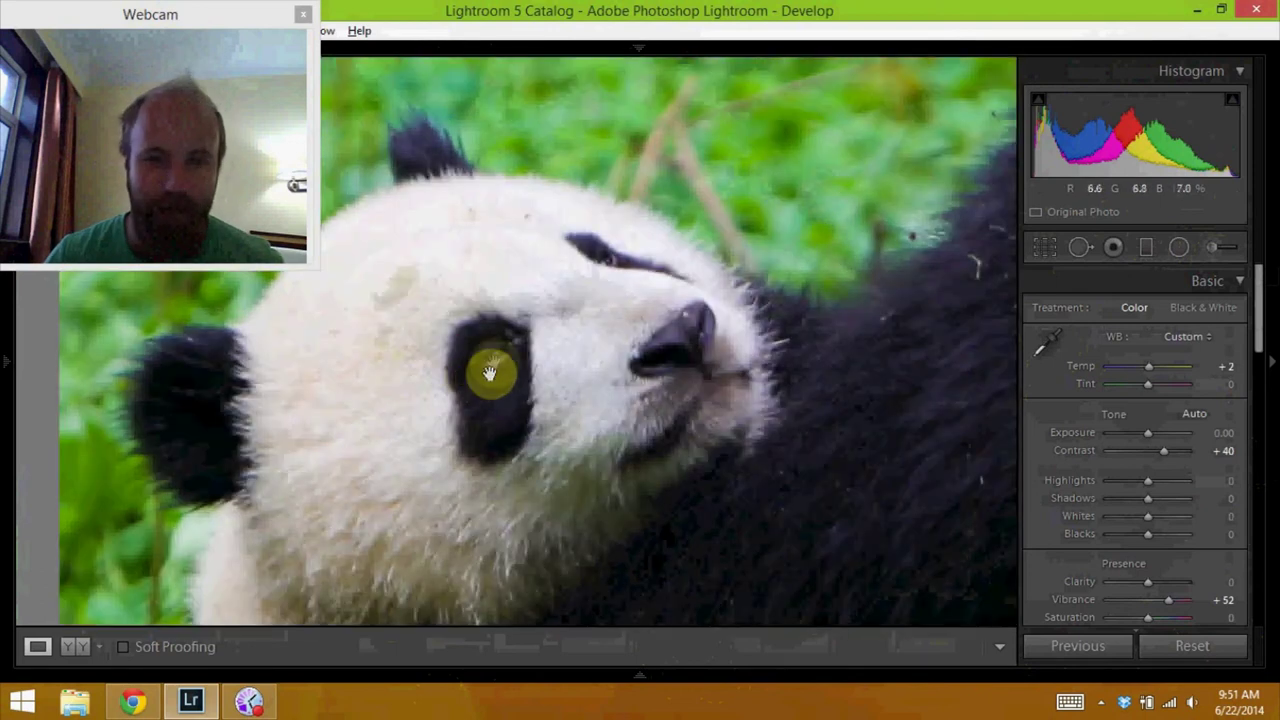
left_click(493, 360)
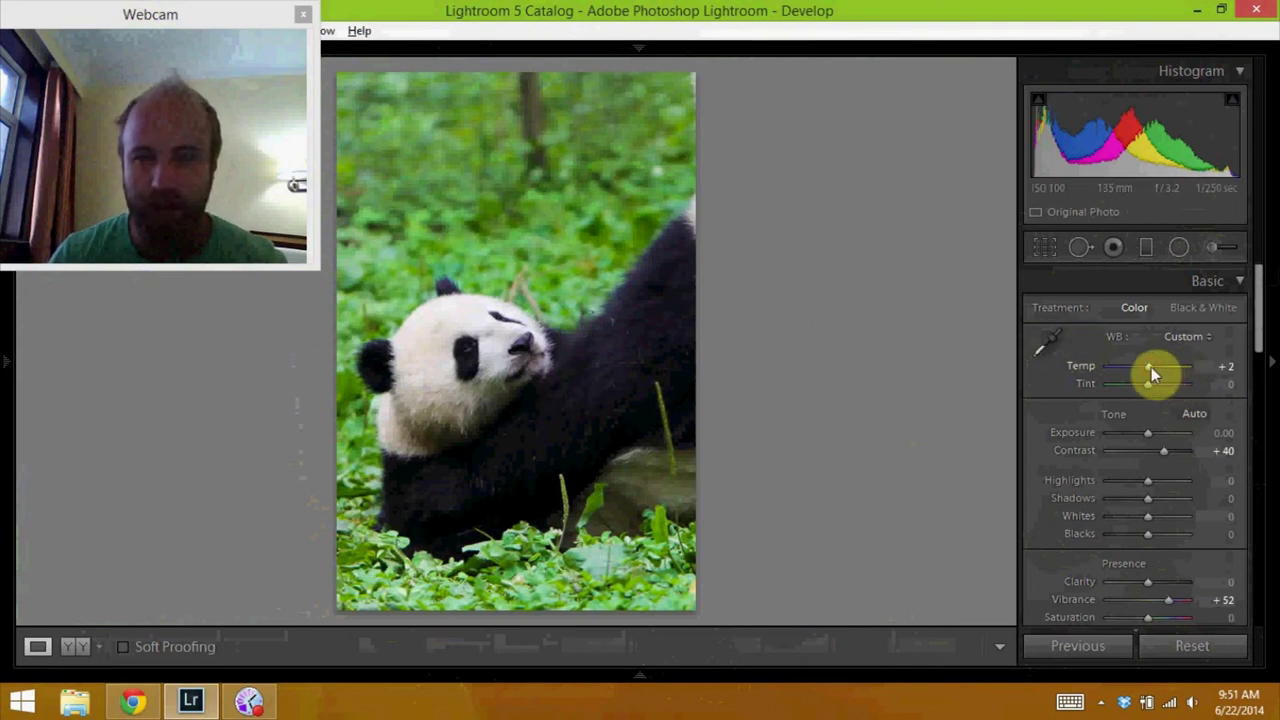
left_click_drag(1151, 367, 1152, 364)
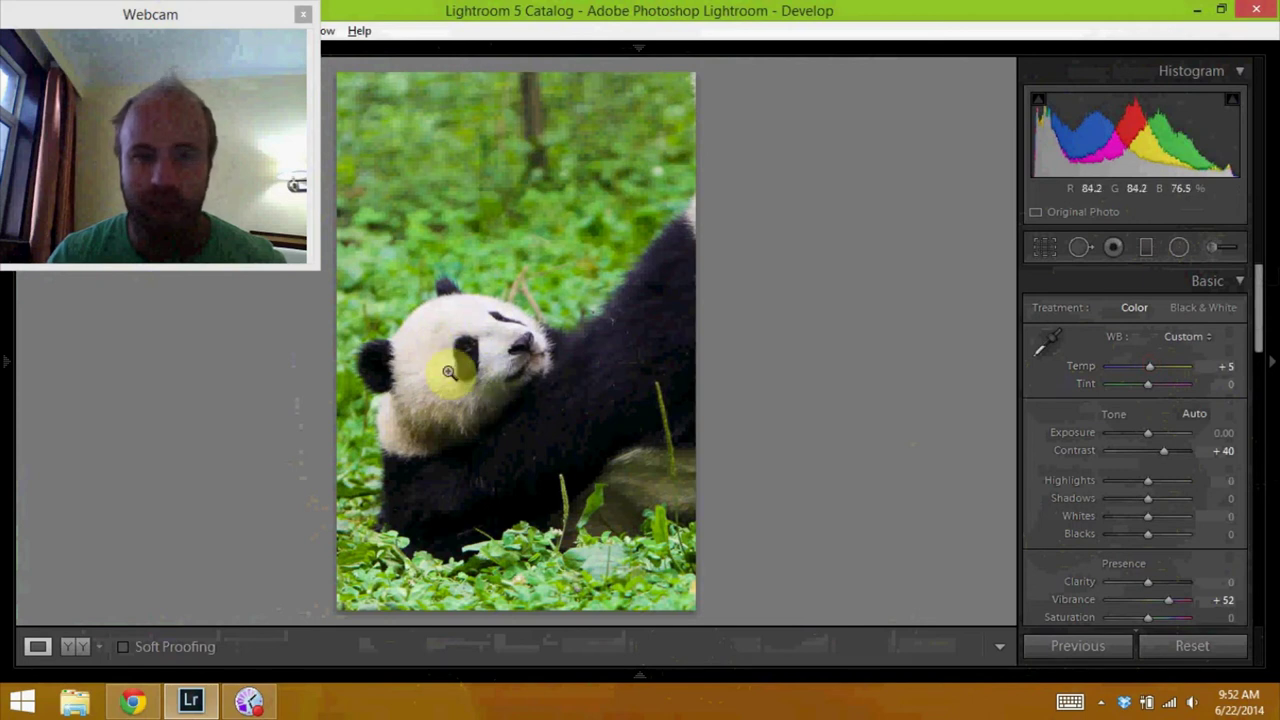
left_click(1152, 370)
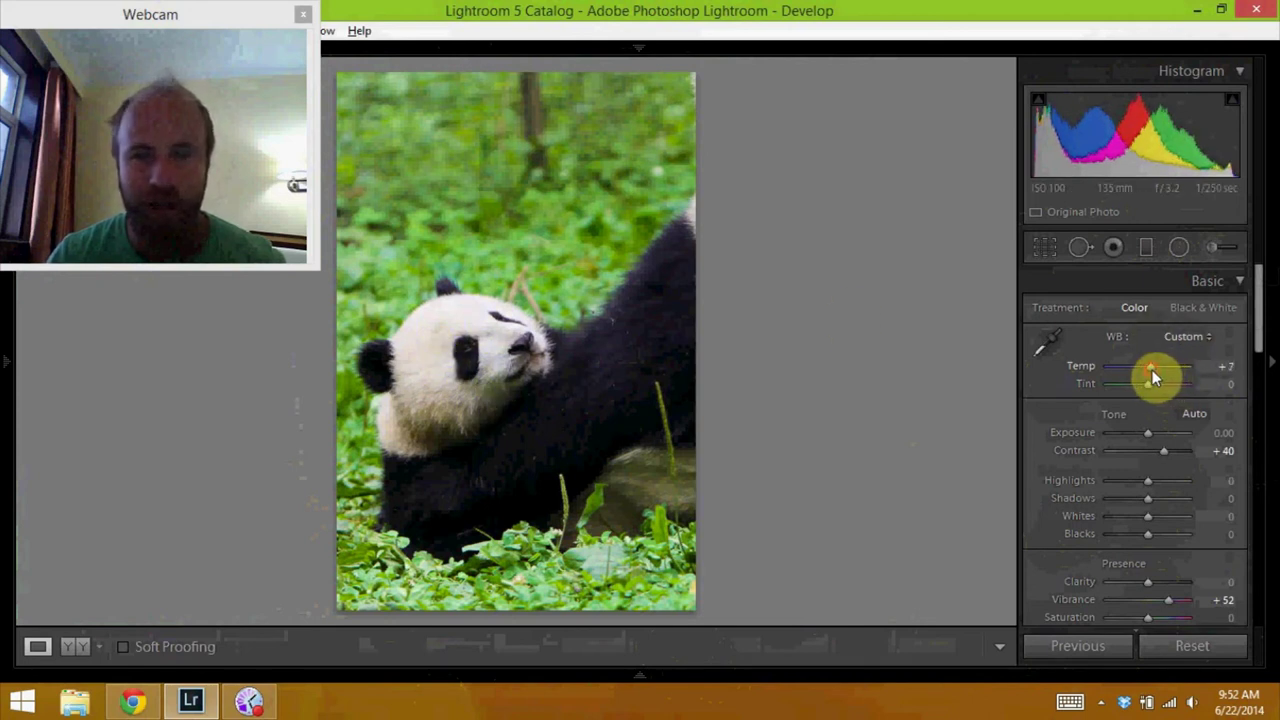
Step: In the HSL Hue panel, push Aqua to −100, leaving Green −7 and Blue +27
scroll(1148, 488, "down", 5)
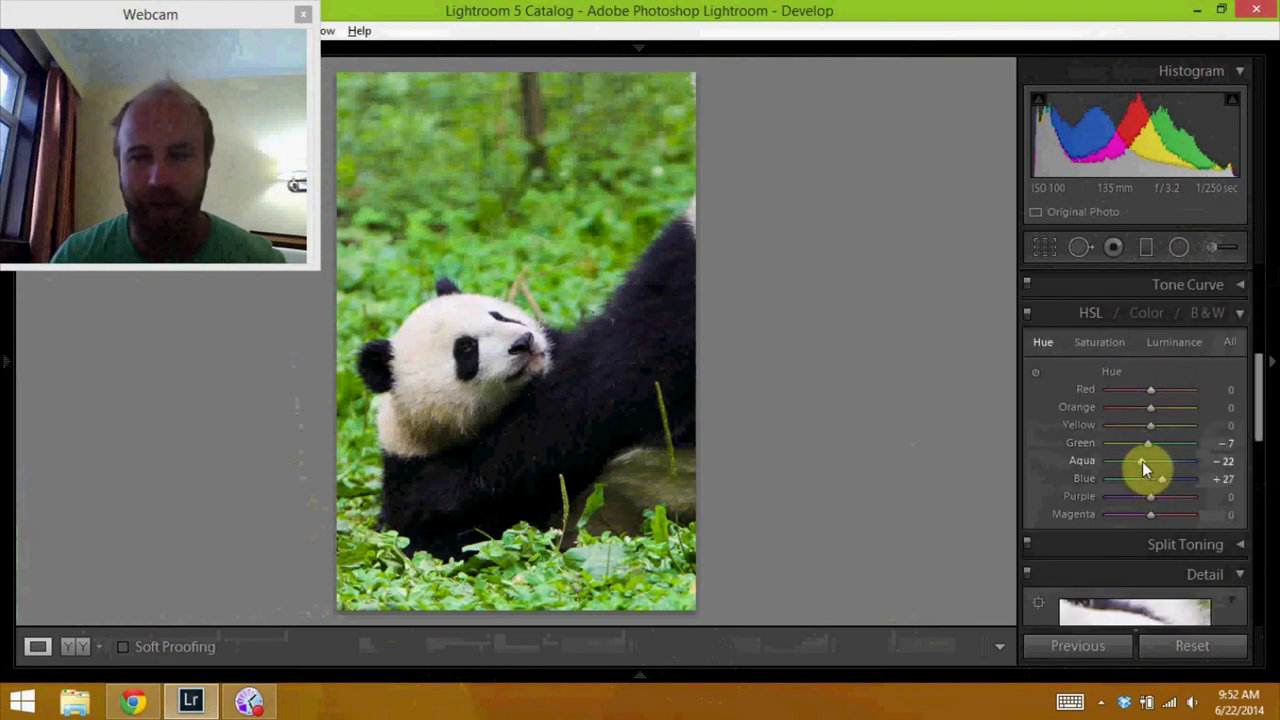
mouse_move(1142, 461)
left_mouse_down()
mouse_move(1163, 461)
mouse_move(1104, 463)
mouse_move(1214, 471)
mouse_move(1147, 463)
left_mouse_up()
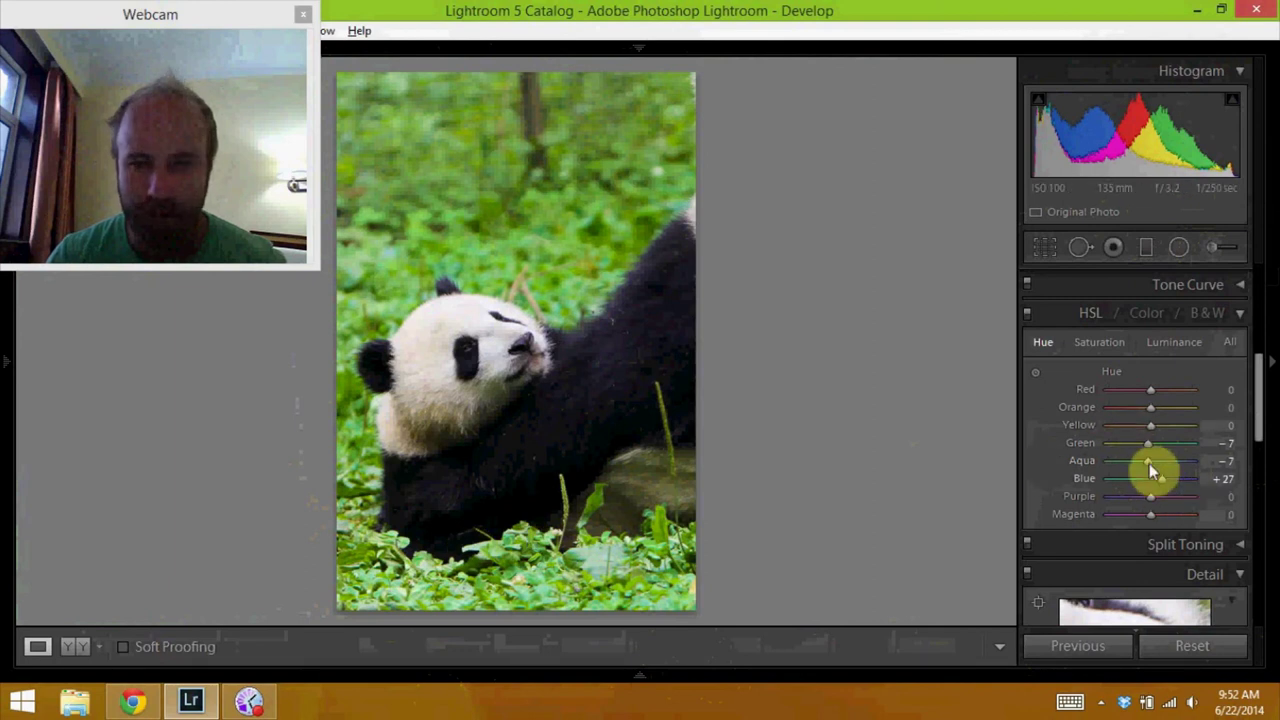
left_click_drag(1150, 470, 1113, 468)
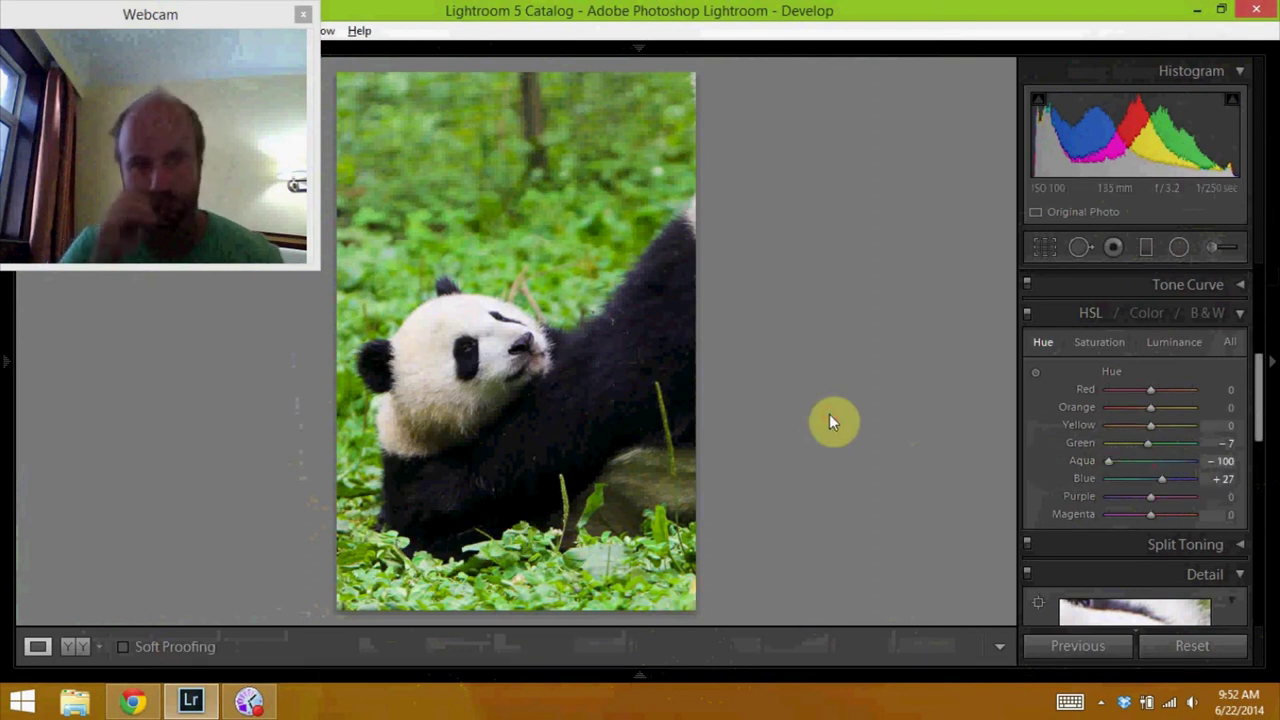
Step: Load the cub-by-the-tree-trunk photo and check its eyes at 1:1 zoom
key("Right")
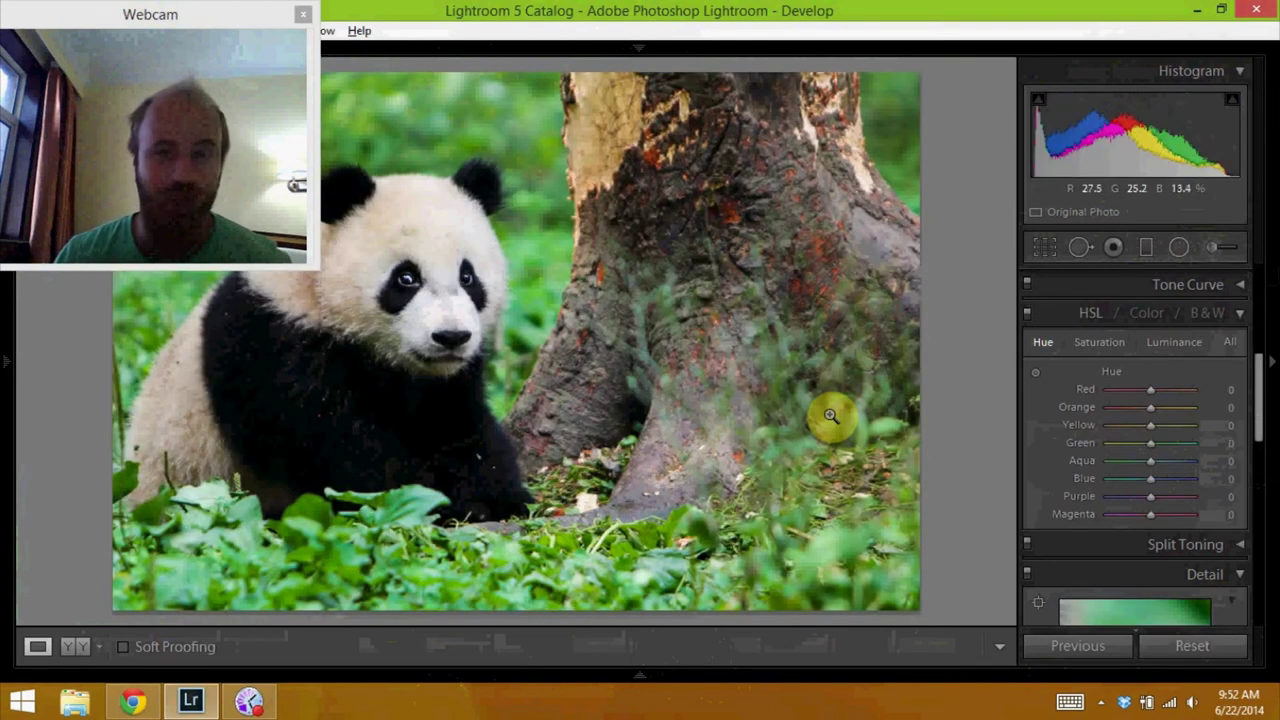
left_click(406, 281)
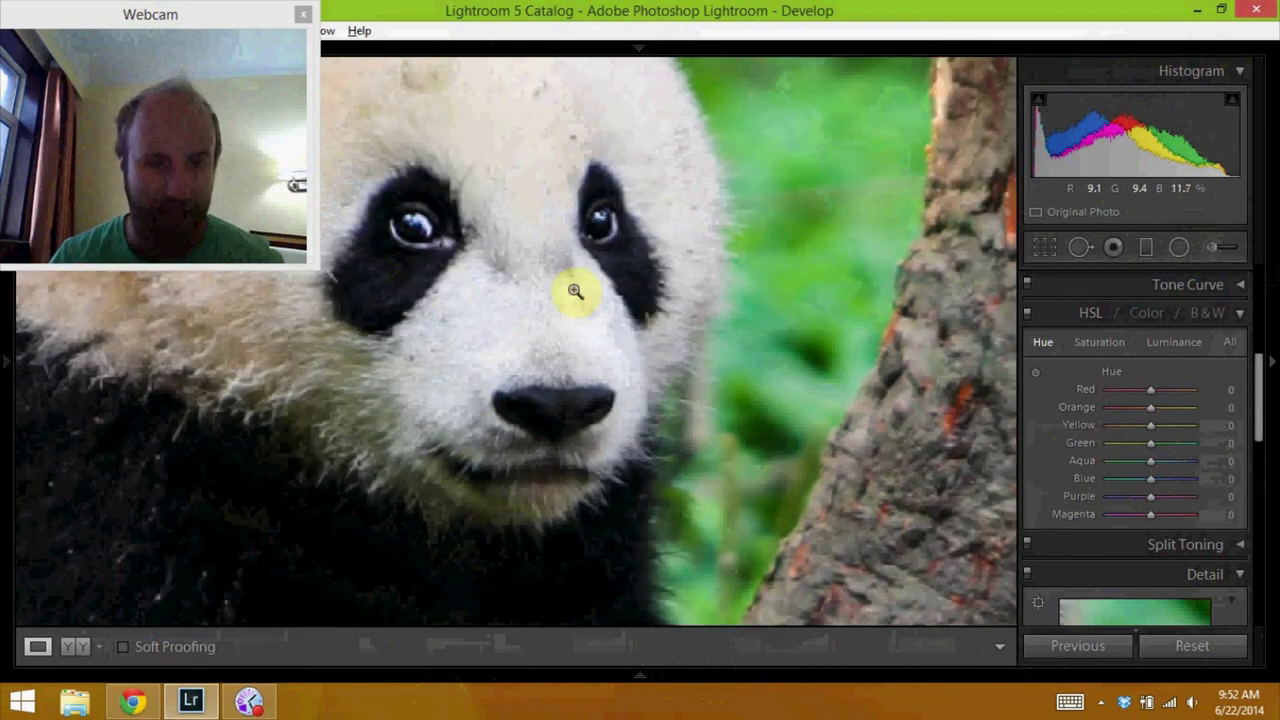
left_click(640, 285)
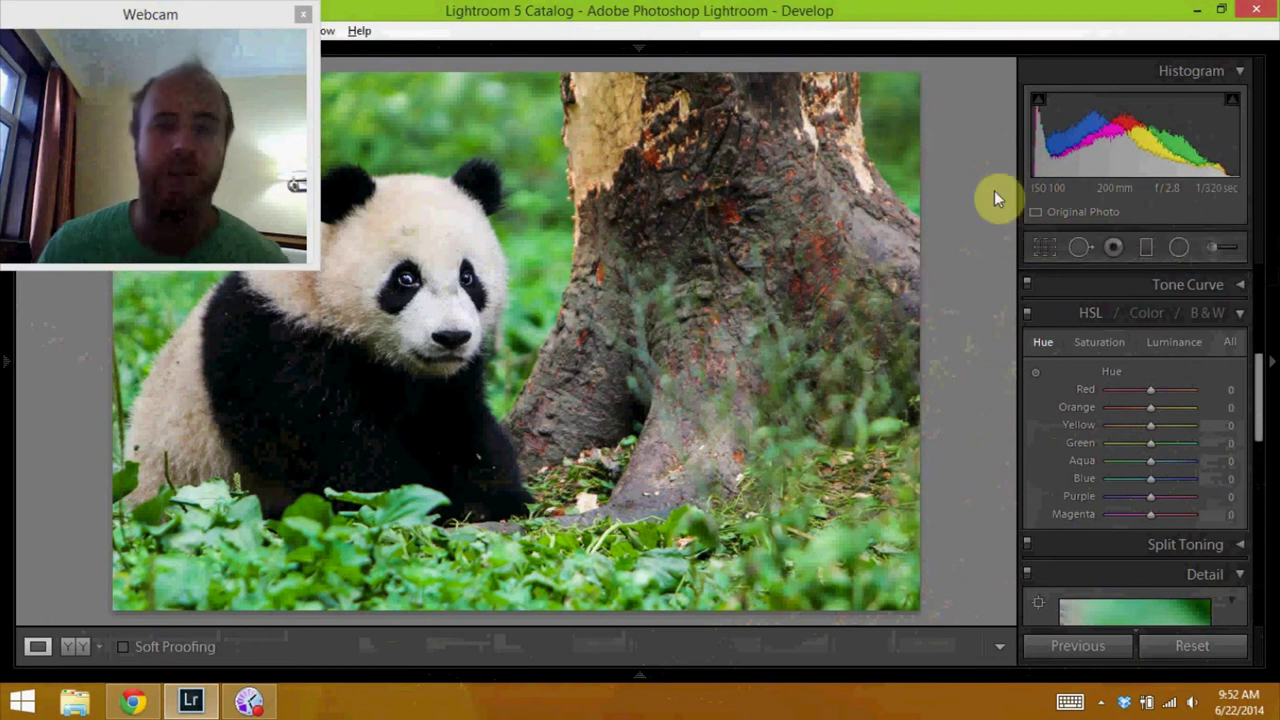
Step: Scroll back up to the Basic panel and switch to the similar tree-trunk shot
scroll(1102, 295, "up", 5)
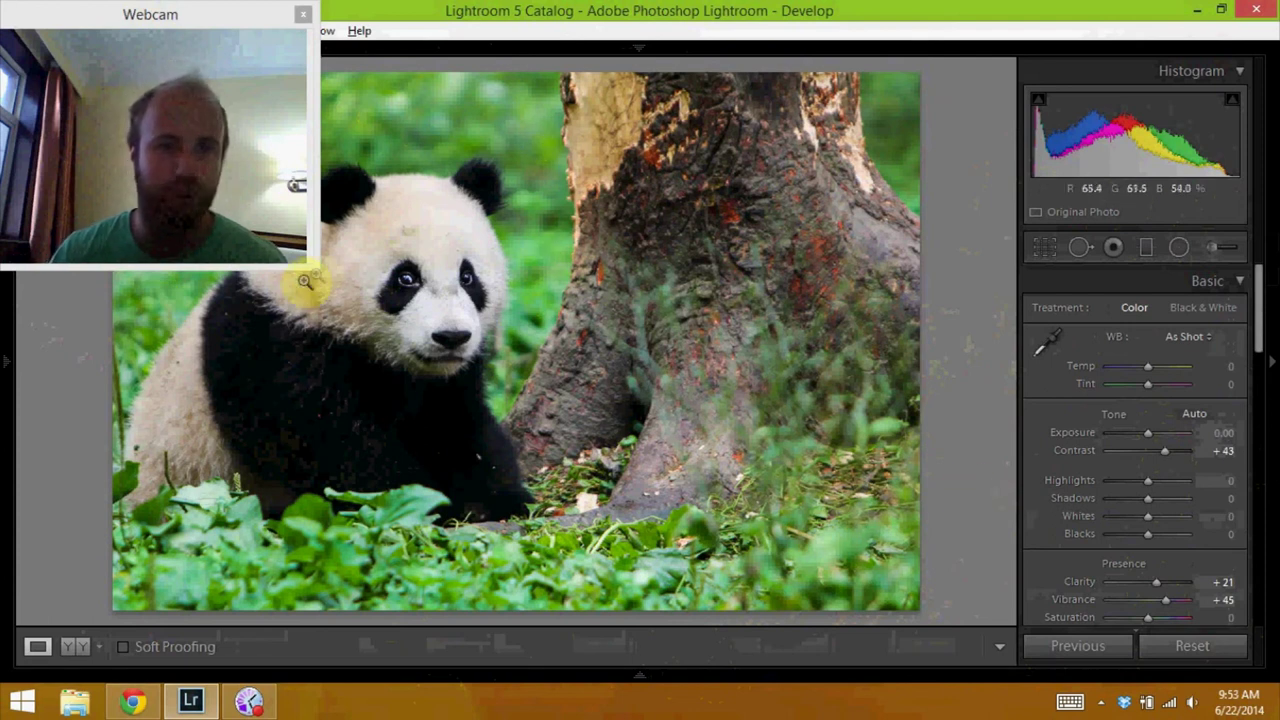
left_click_drag(316, 265, 287, 251)
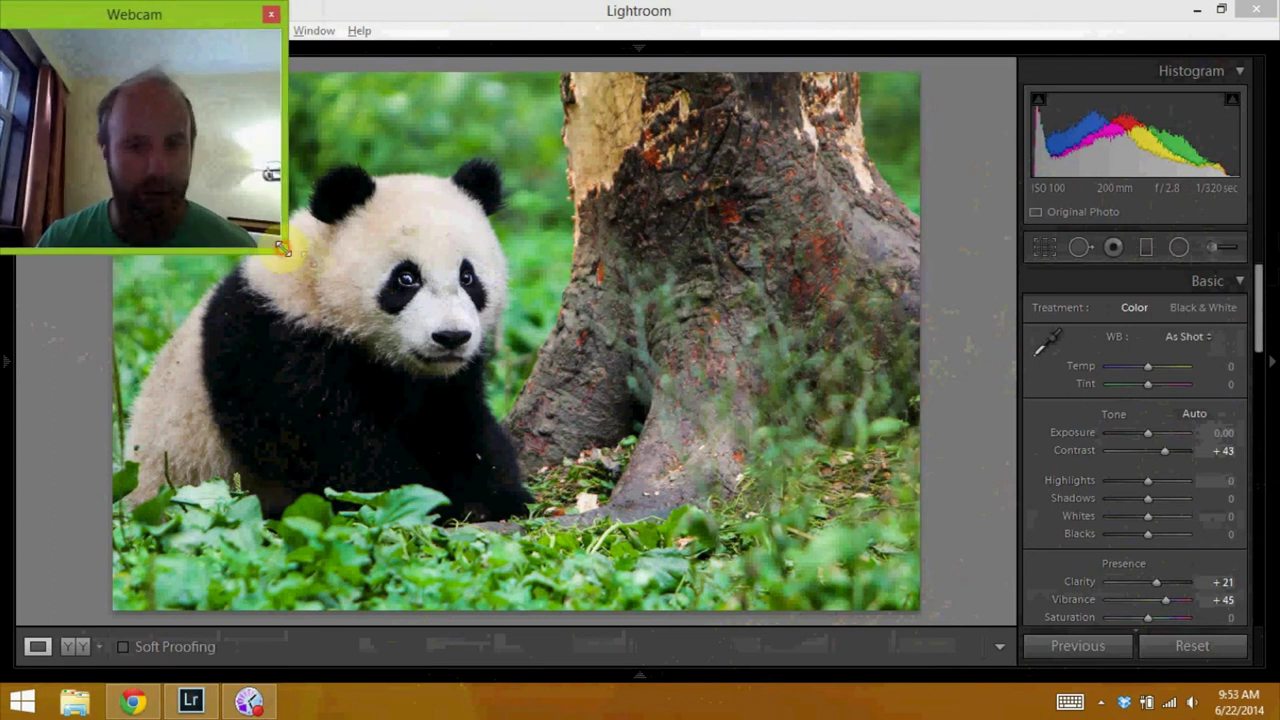
left_click(955, 317)
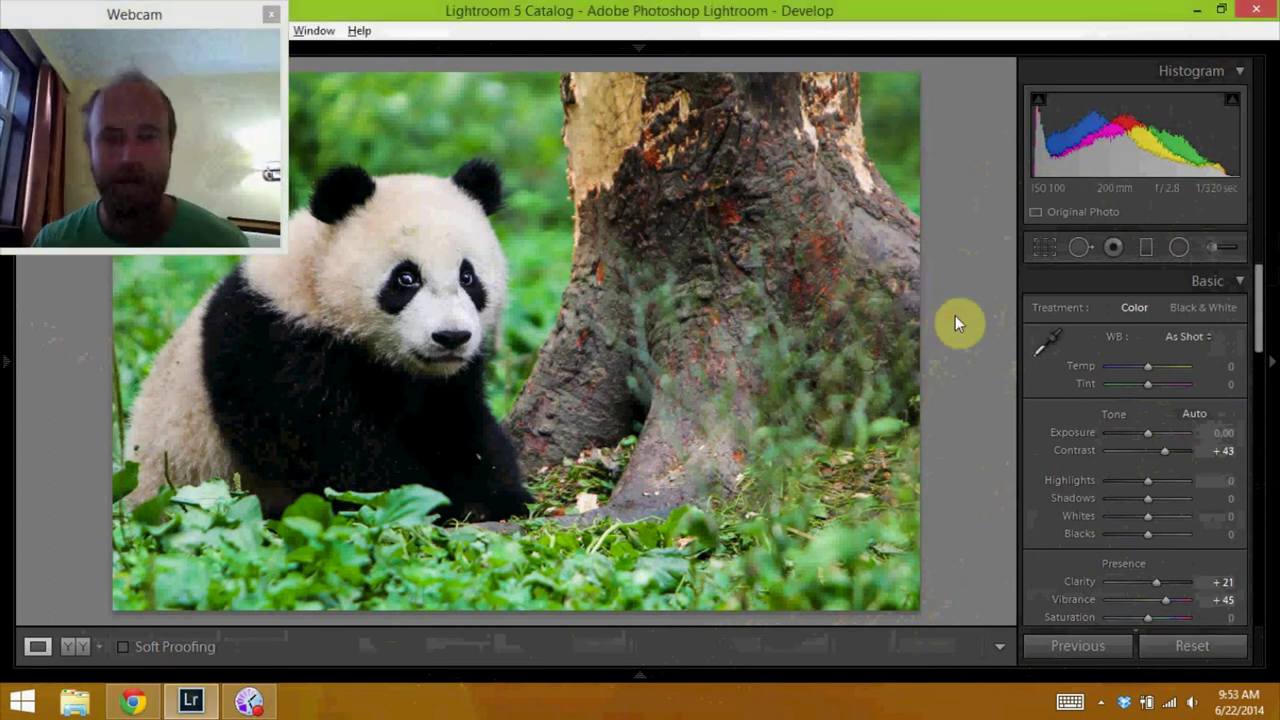
key("Right")
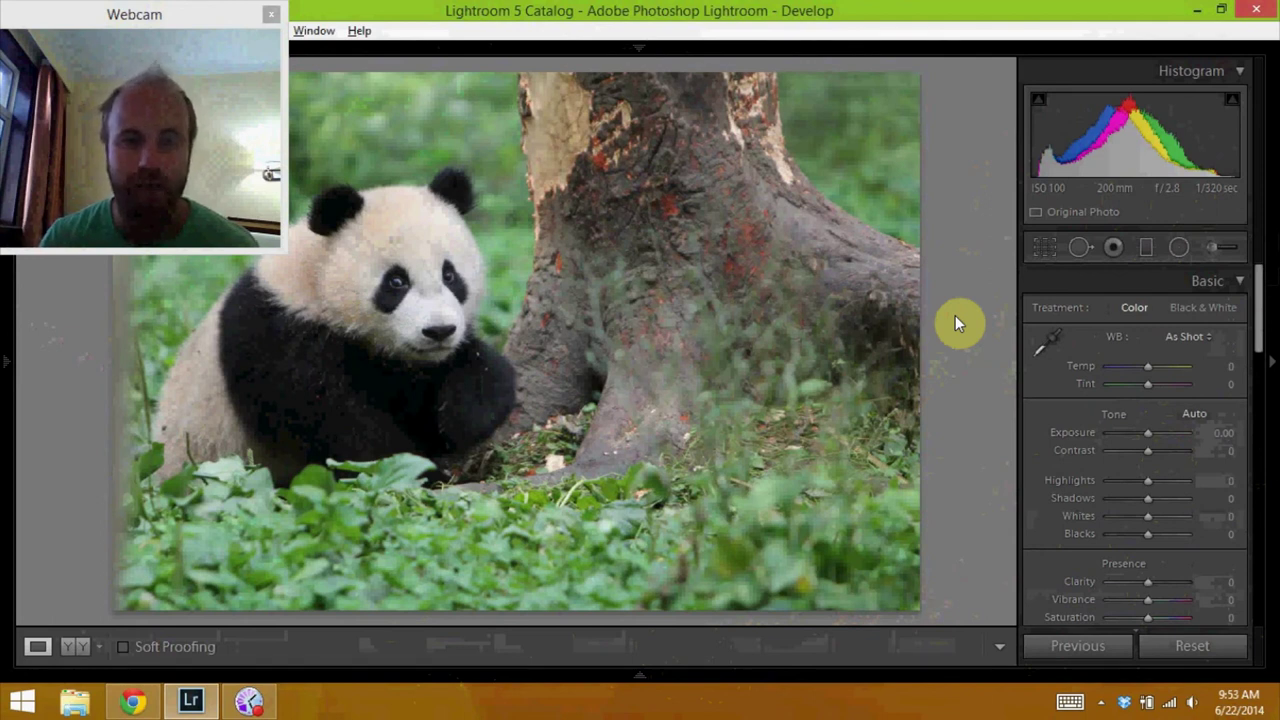
Step: Undo and redo with Ctrl+Z / Ctrl+Y to compare the edited and unedited tree-trunk shot
key("ctrl+z")
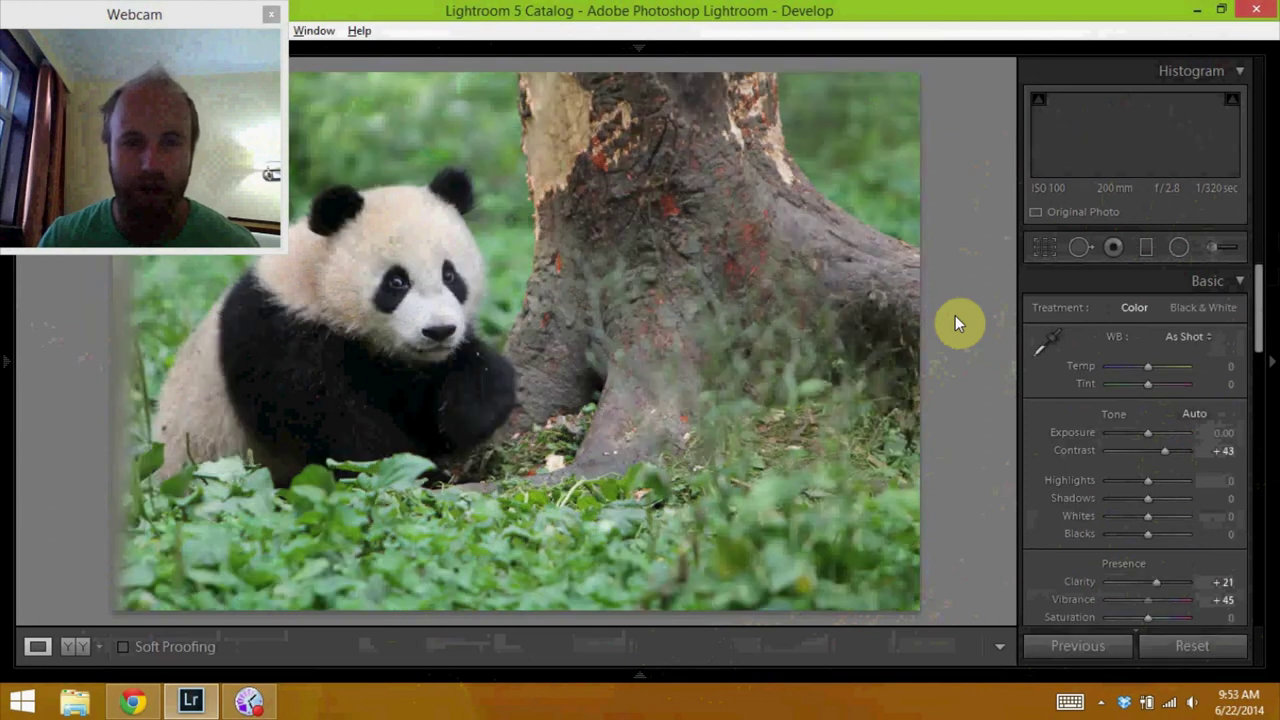
key("ctrl+z")
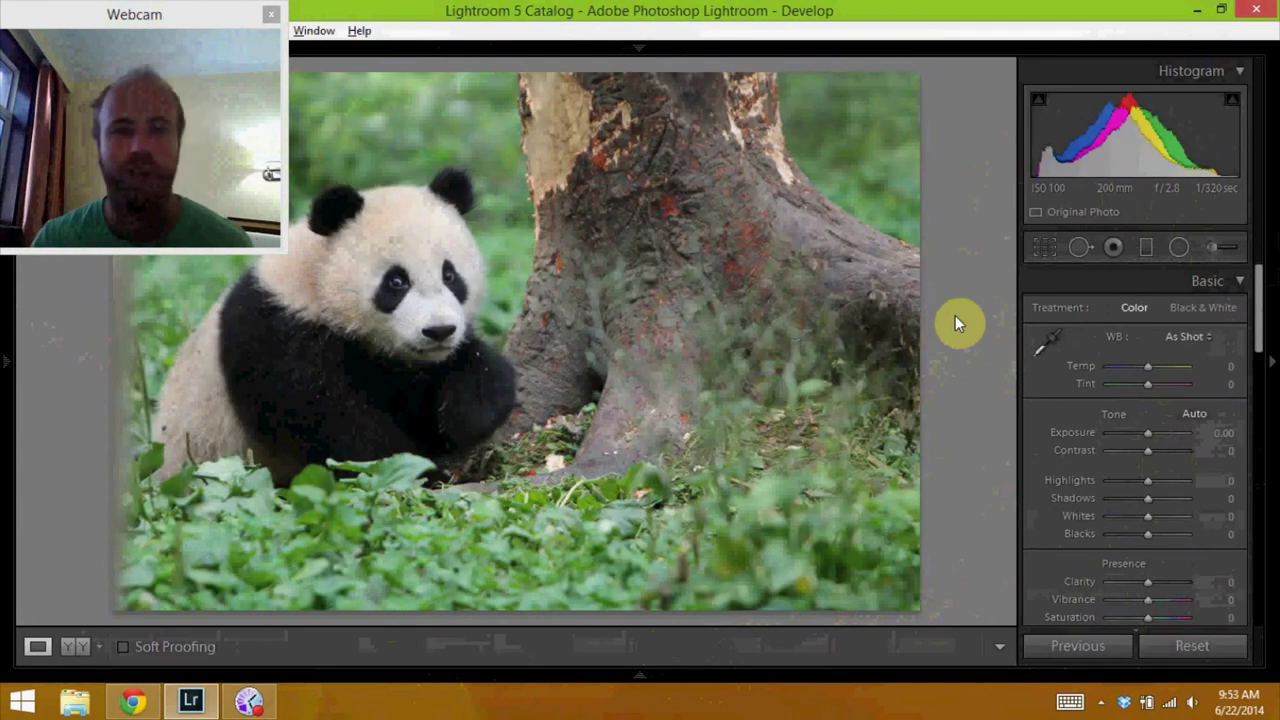
key("ctrl+y")
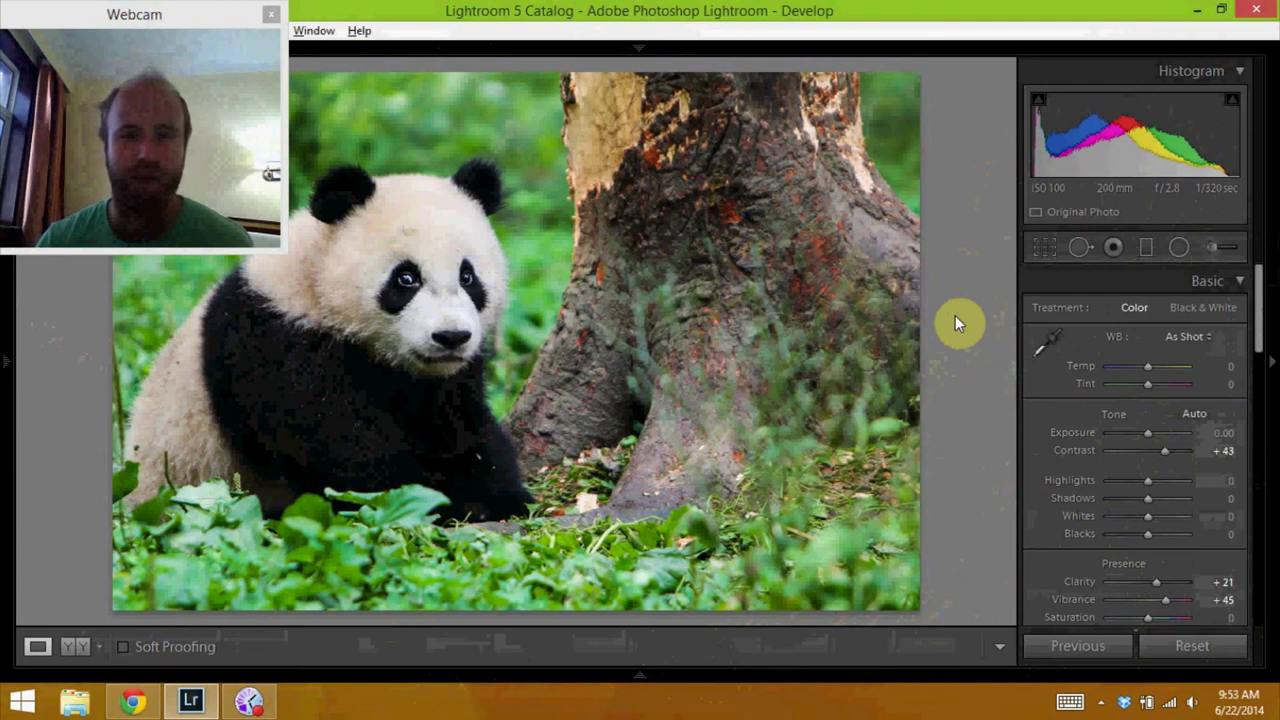
Step: Flip between the two tree-trunk shots, then advance to the panda face close-up
key("Right")
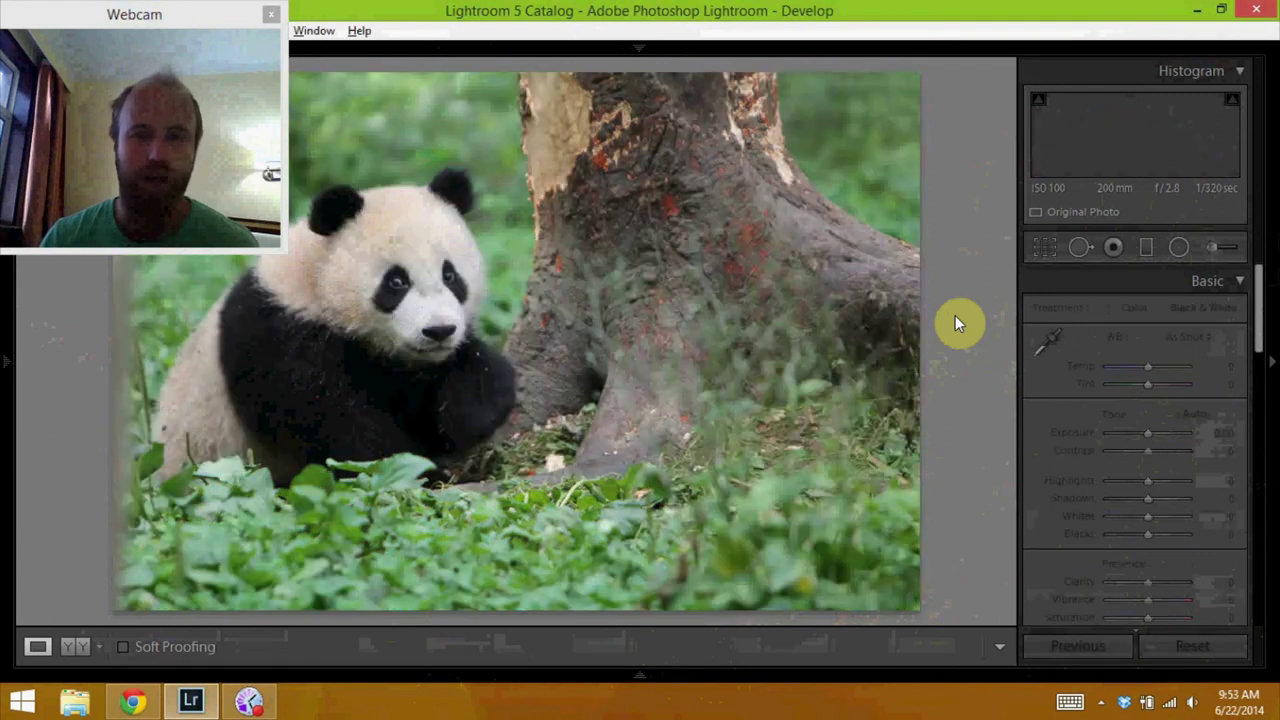
key("Left")
key("Right")
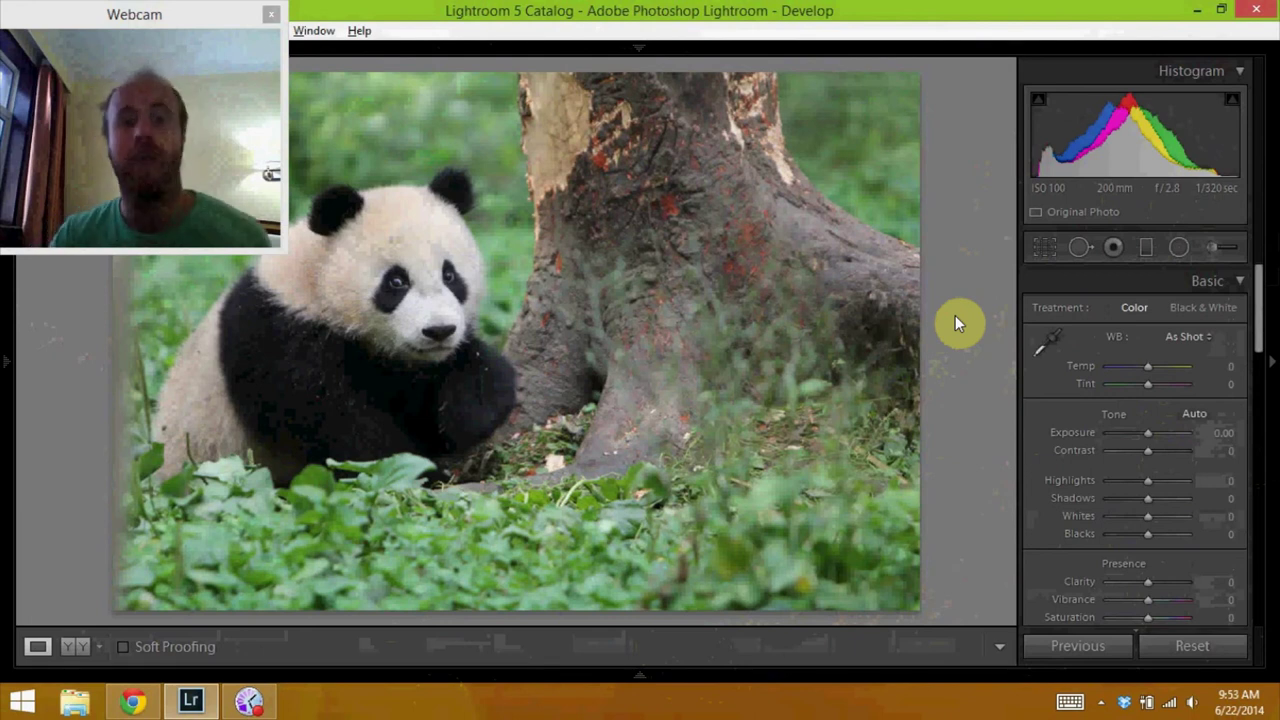
key("Right")
key("Left")
key("Right")
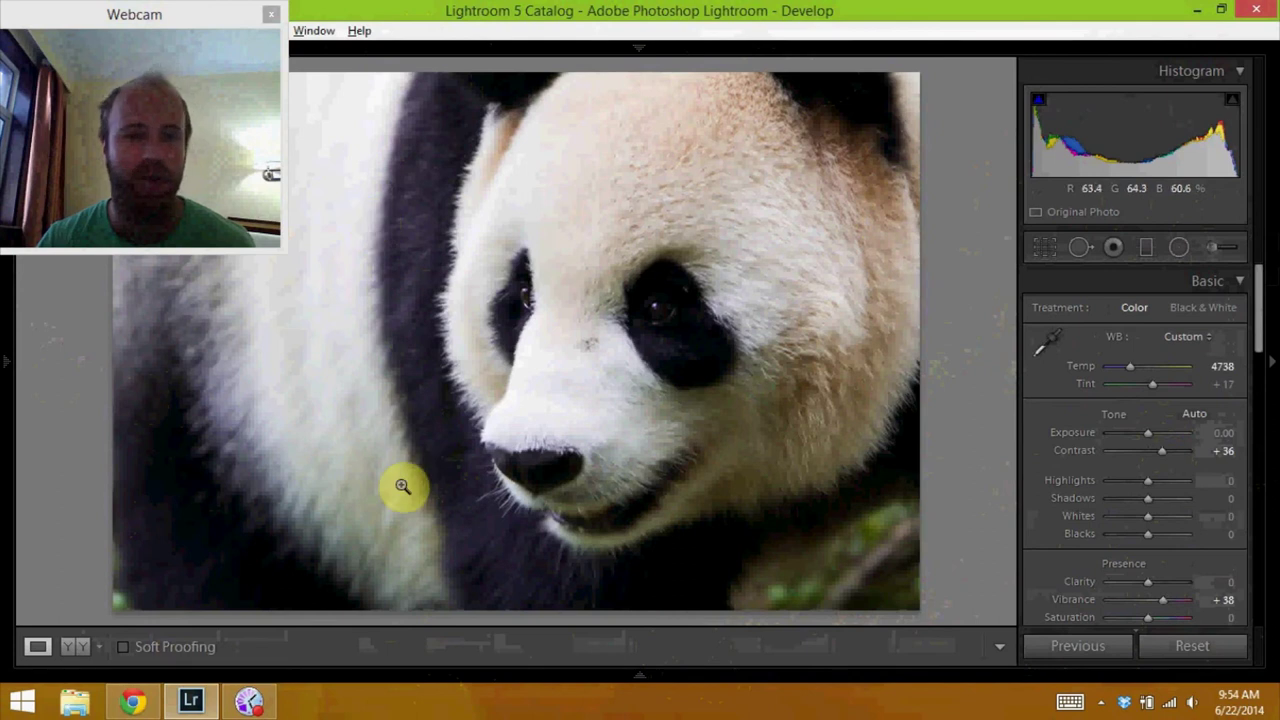
Step: Review the face close-up in Crop Overlay, keep its existing crop, and advance to the black-and-white close-up
mouse_move(647, 52)
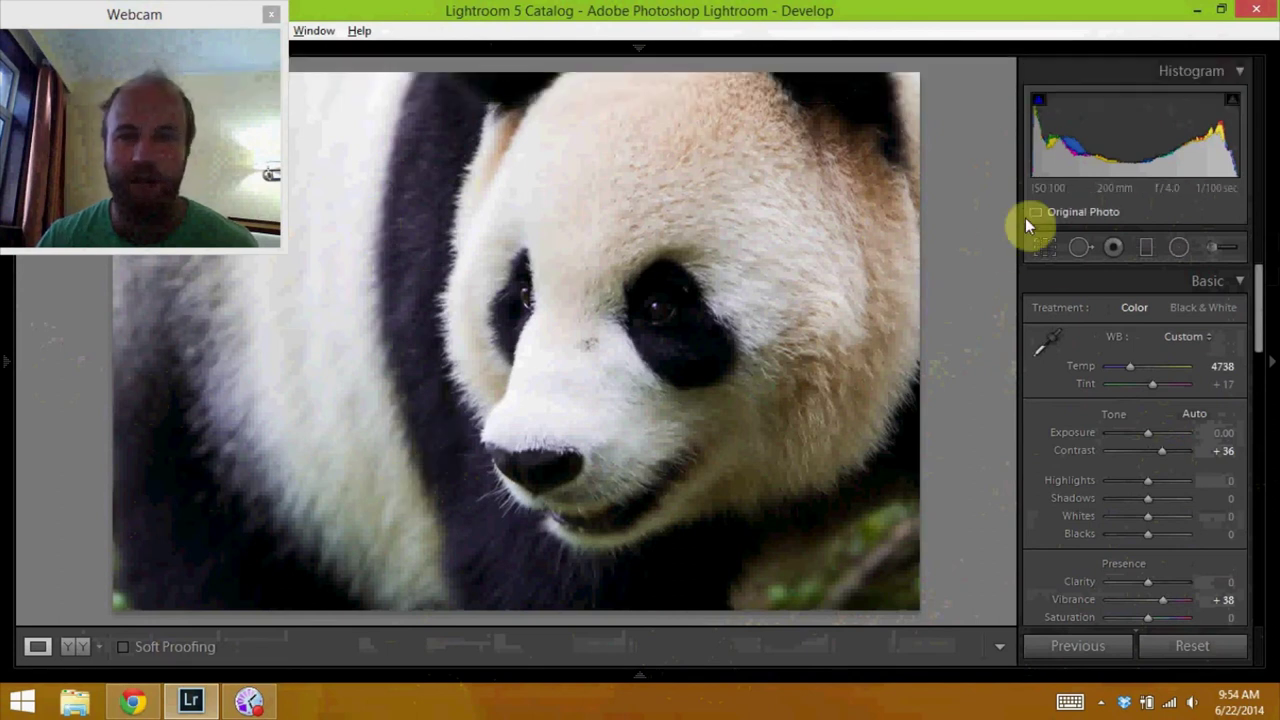
left_click(1049, 250)
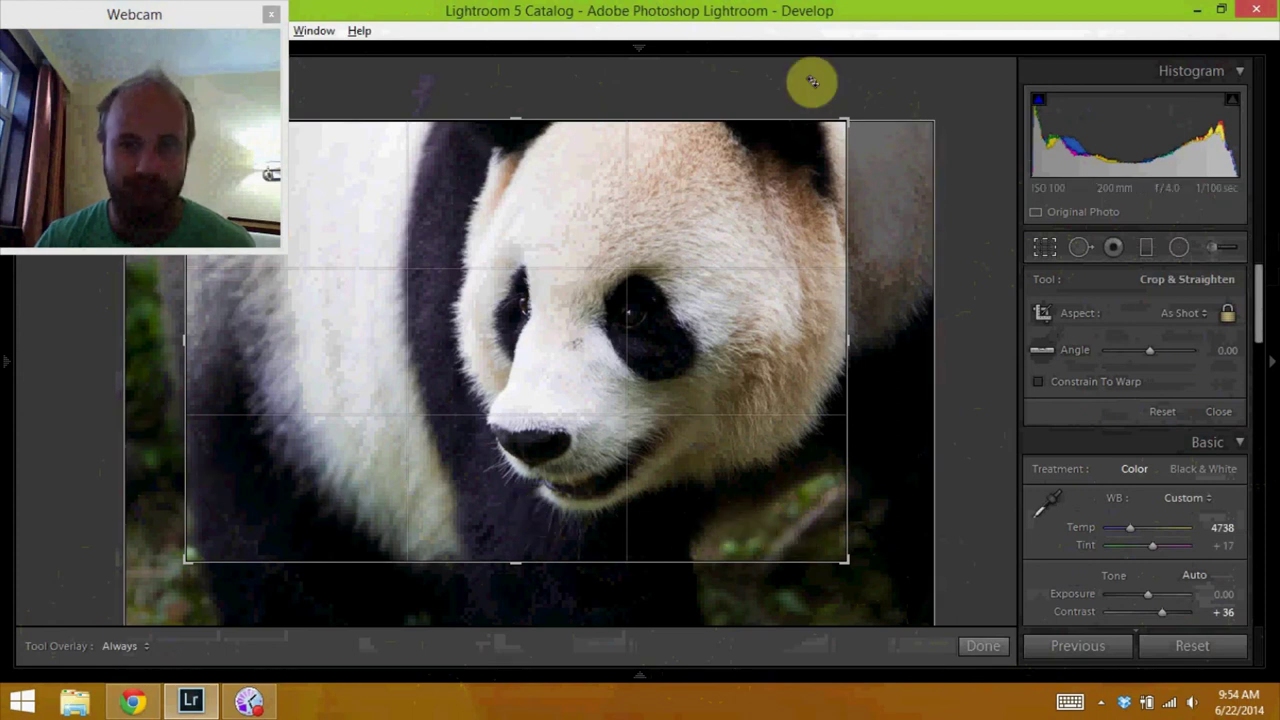
left_click(988, 645)
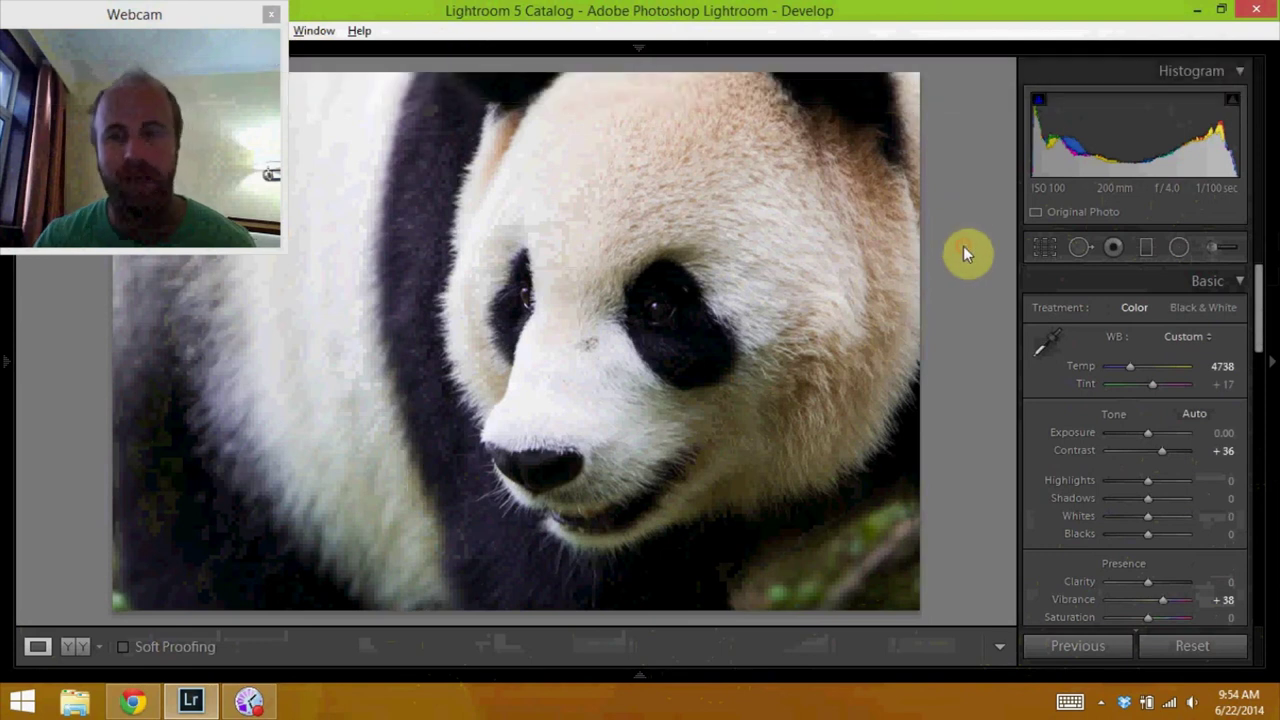
key("Right")
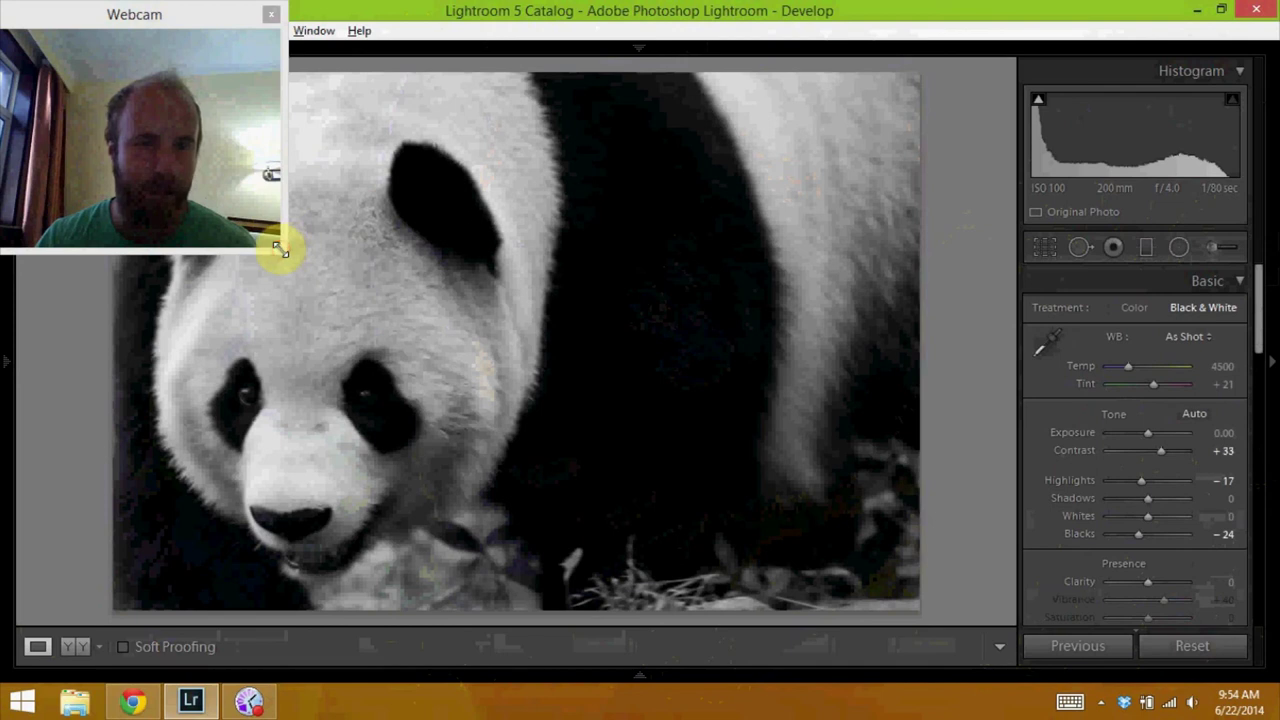
Step: Give the panda close-up Black & White treatment with Contrast +33, Highlights −17 and Blacks −24
left_click_drag(280, 250, 128, 168)
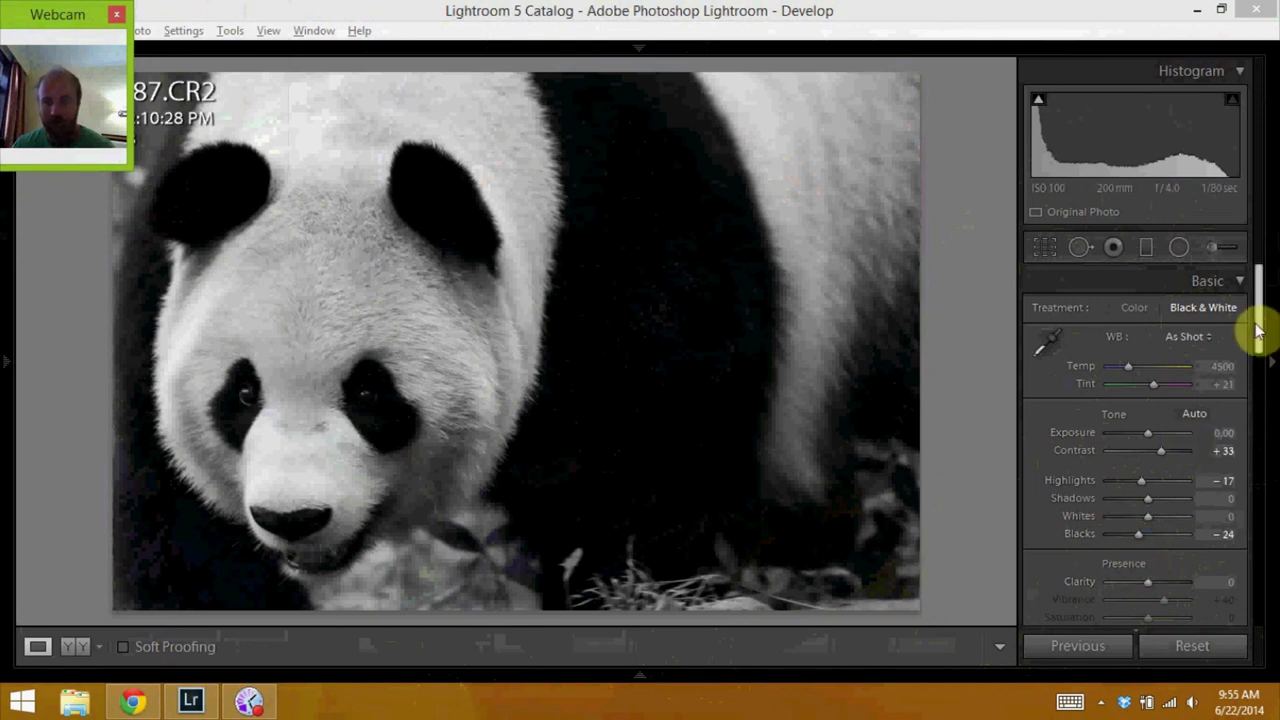
mouse_move(1249, 323)
left_mouse_down()
mouse_move(1249, 337)
mouse_move(1250, 318)
left_mouse_up()
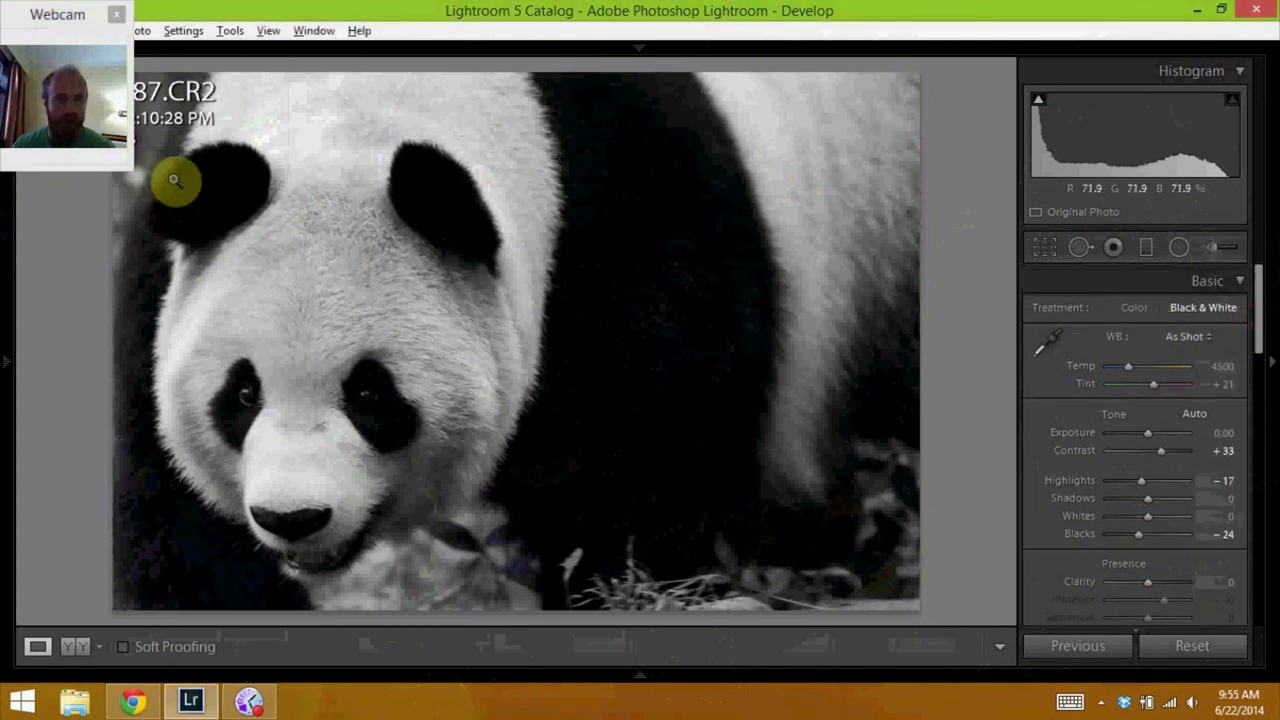
left_click_drag(130, 167, 284, 276)
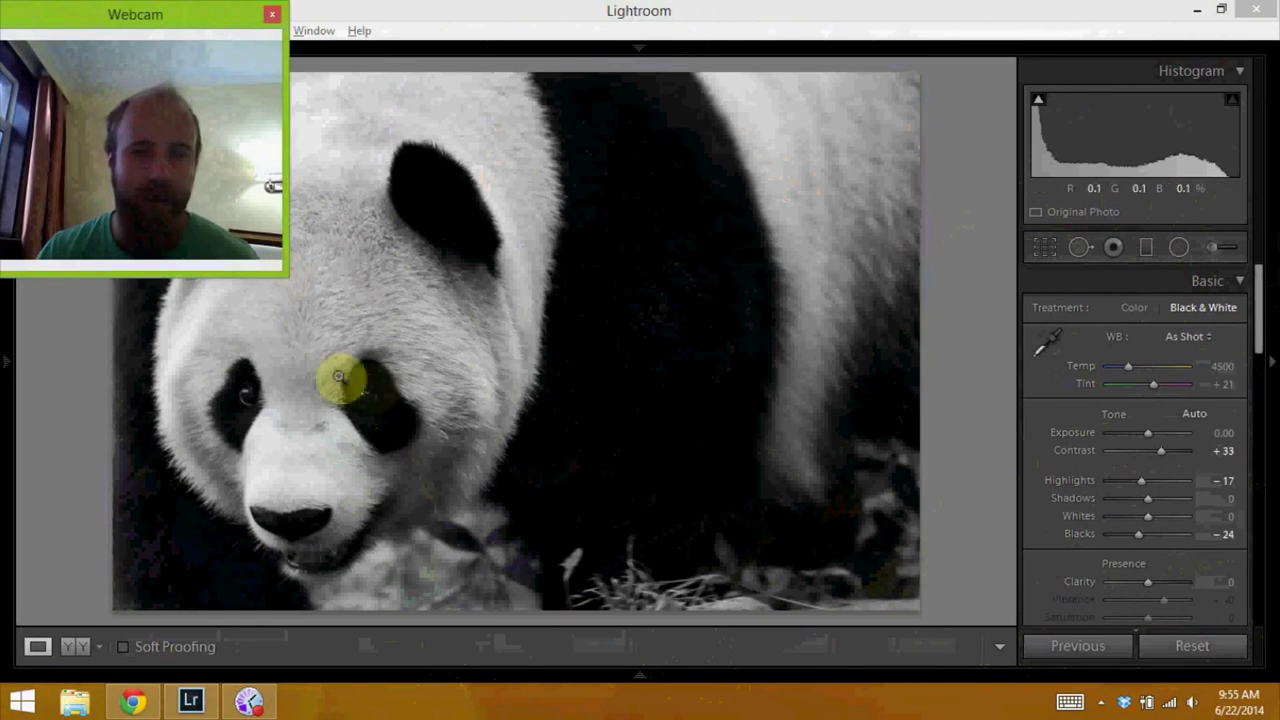
left_click(990, 335)
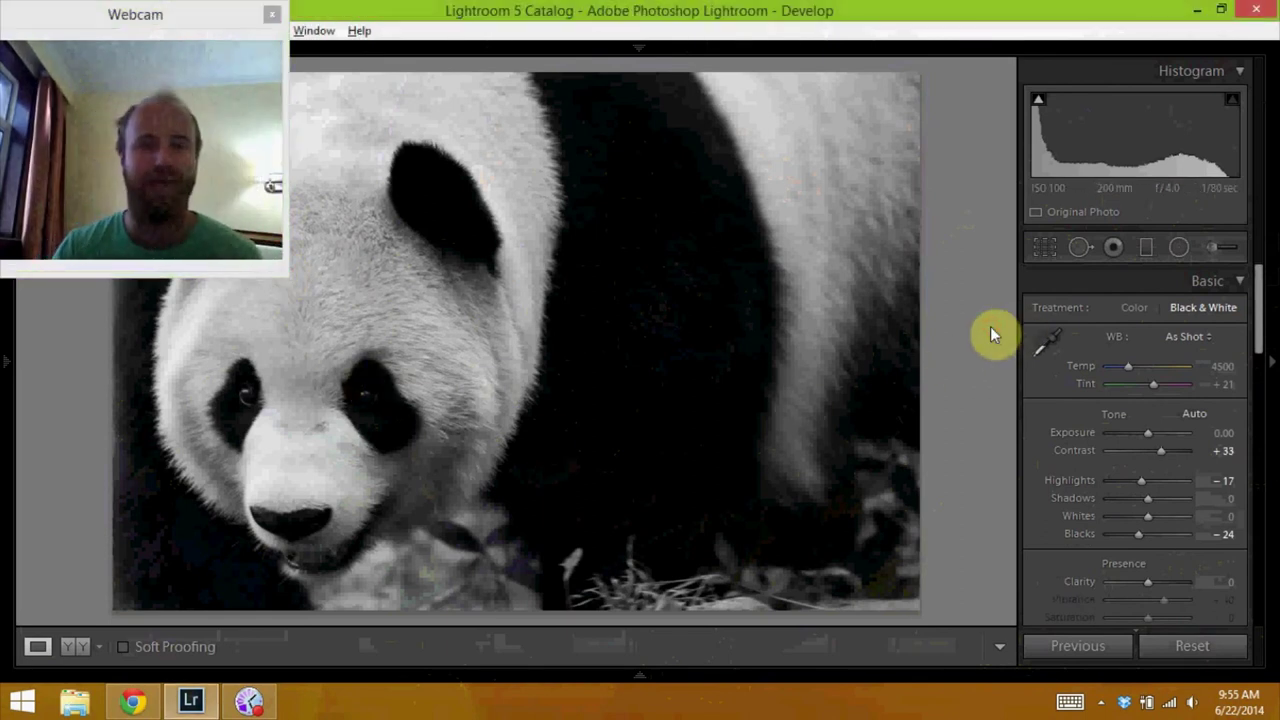
Step: Advance four photos to the smiling, front-facing colour panda with its mouth open
key("Right")
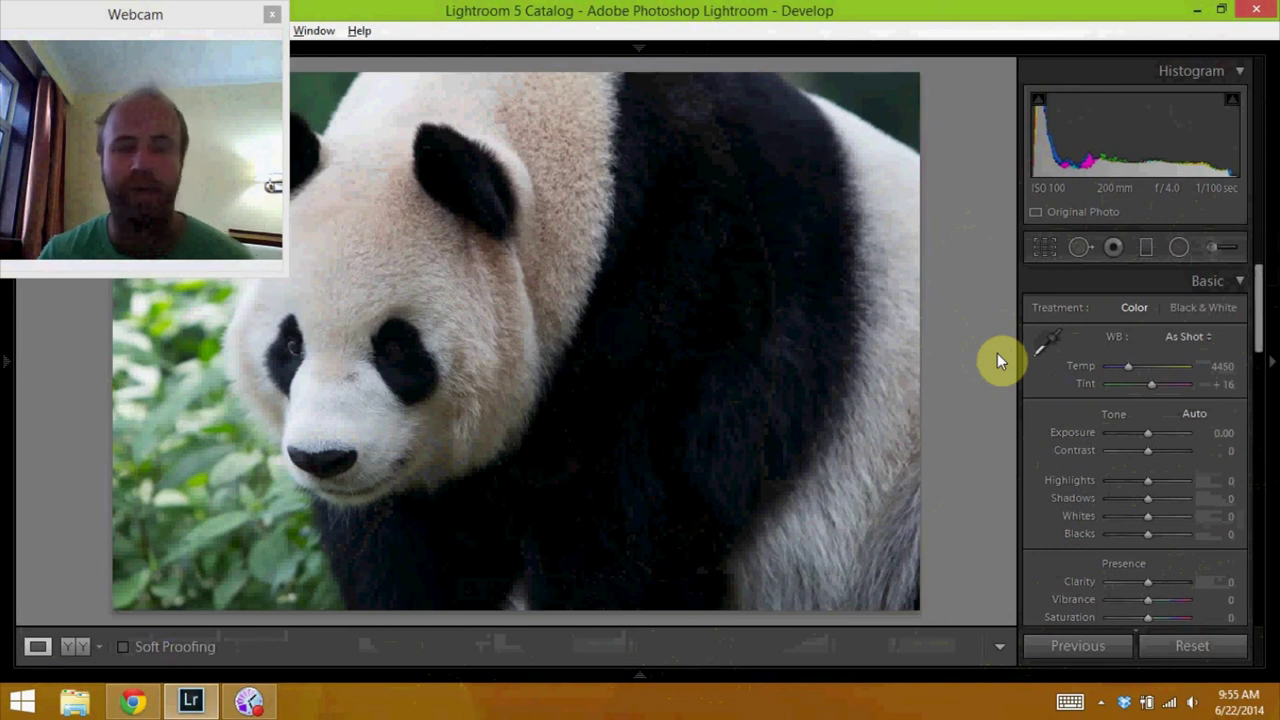
key("Right")
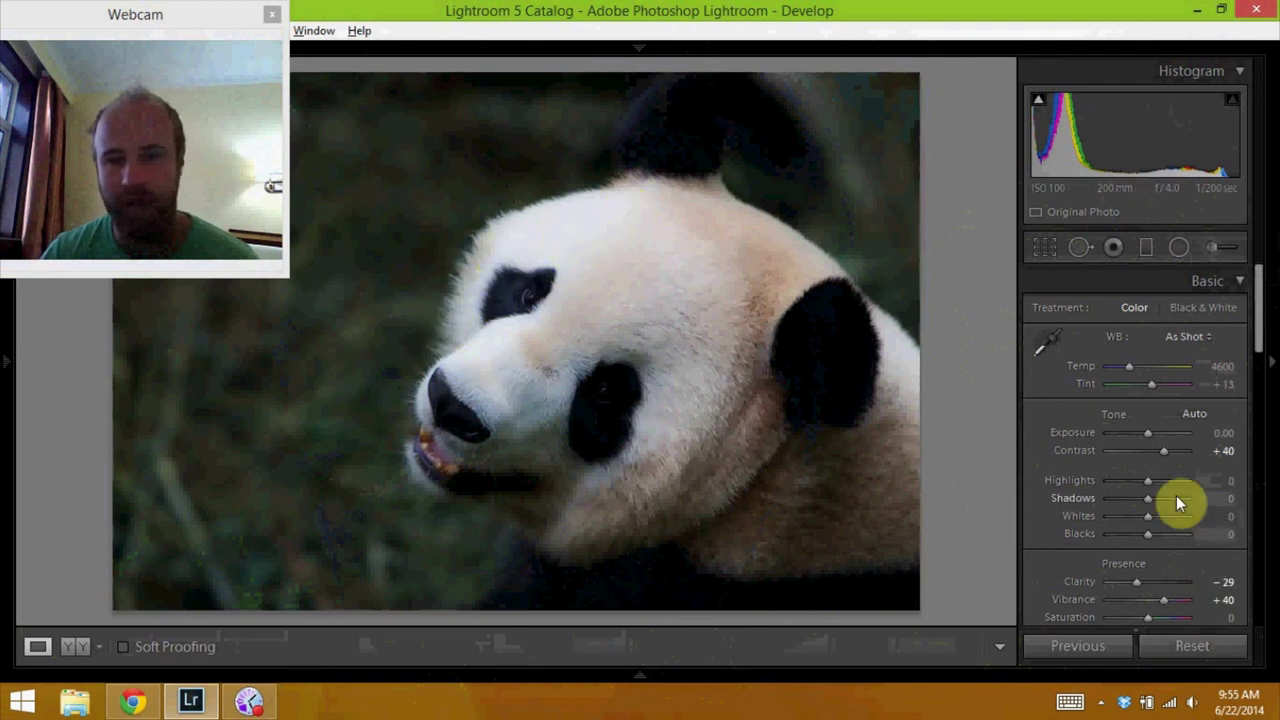
key("Right")
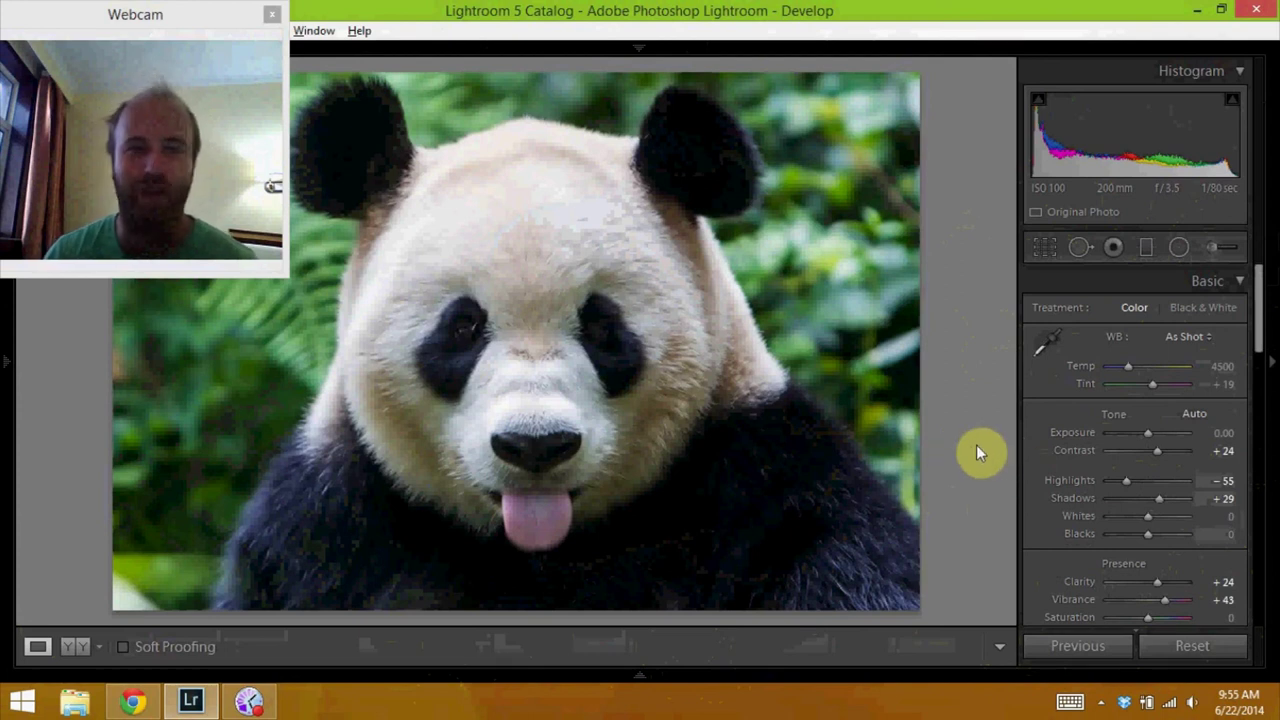
key("Right")
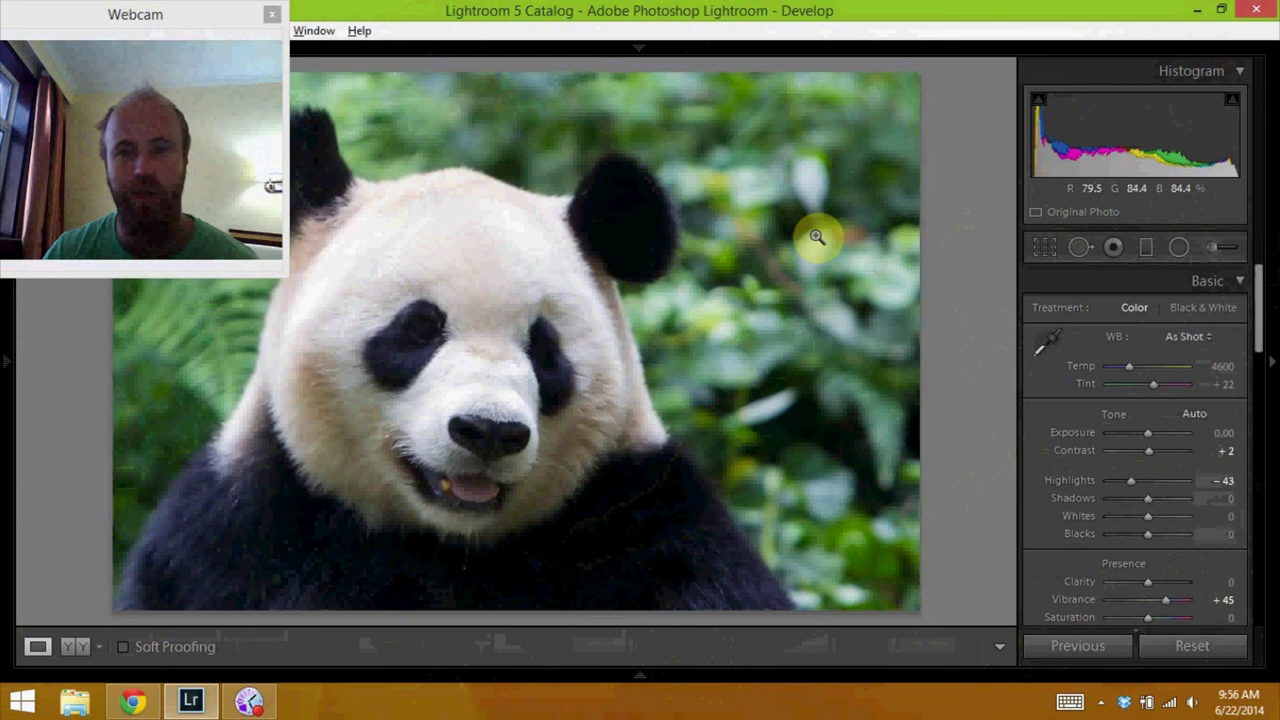
Step: Sharpen the first eye with a painted Clarity 36, Sharpness 40 brush adjustment
left_click(419, 326)
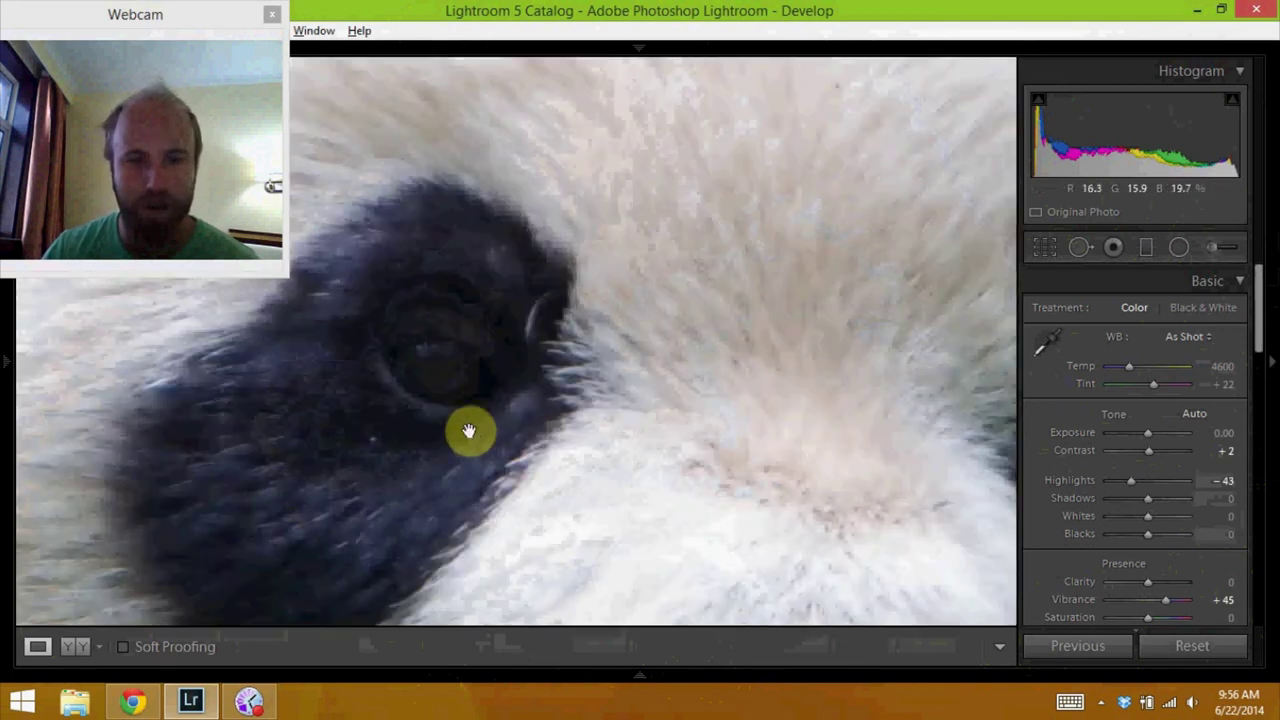
left_click(440, 390)
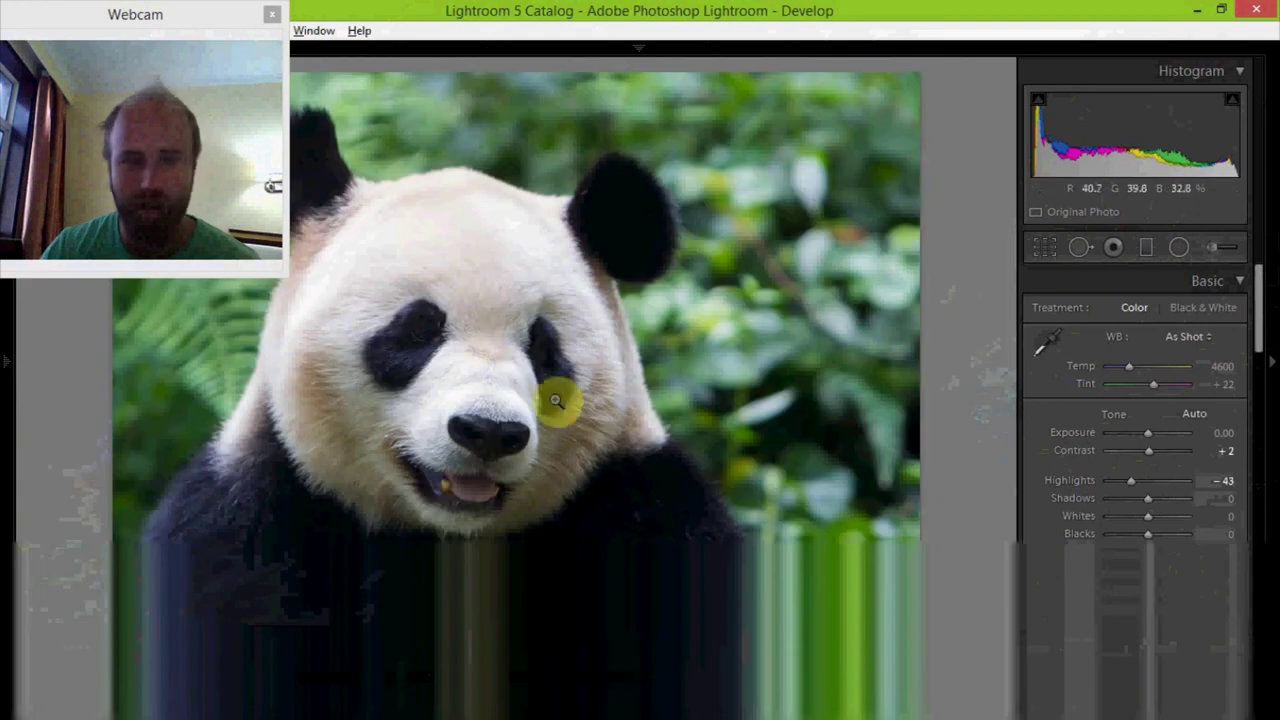
left_click(420, 330)
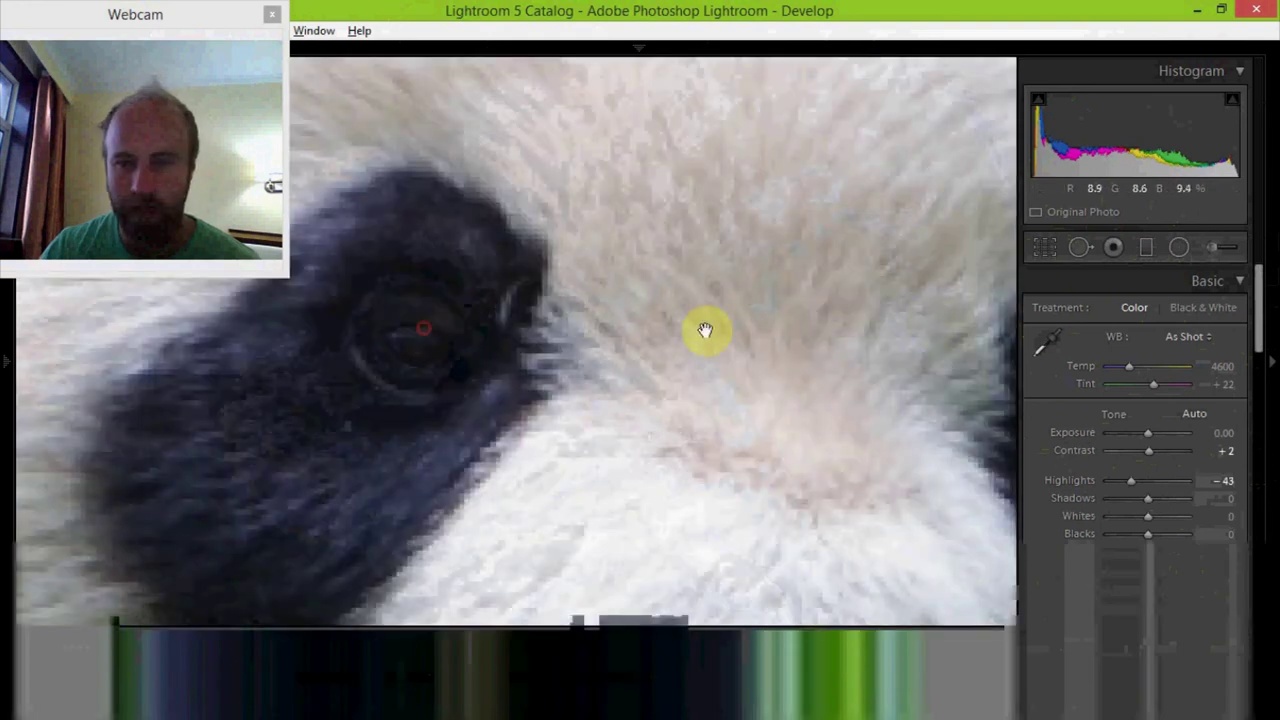
left_click(1199, 249)
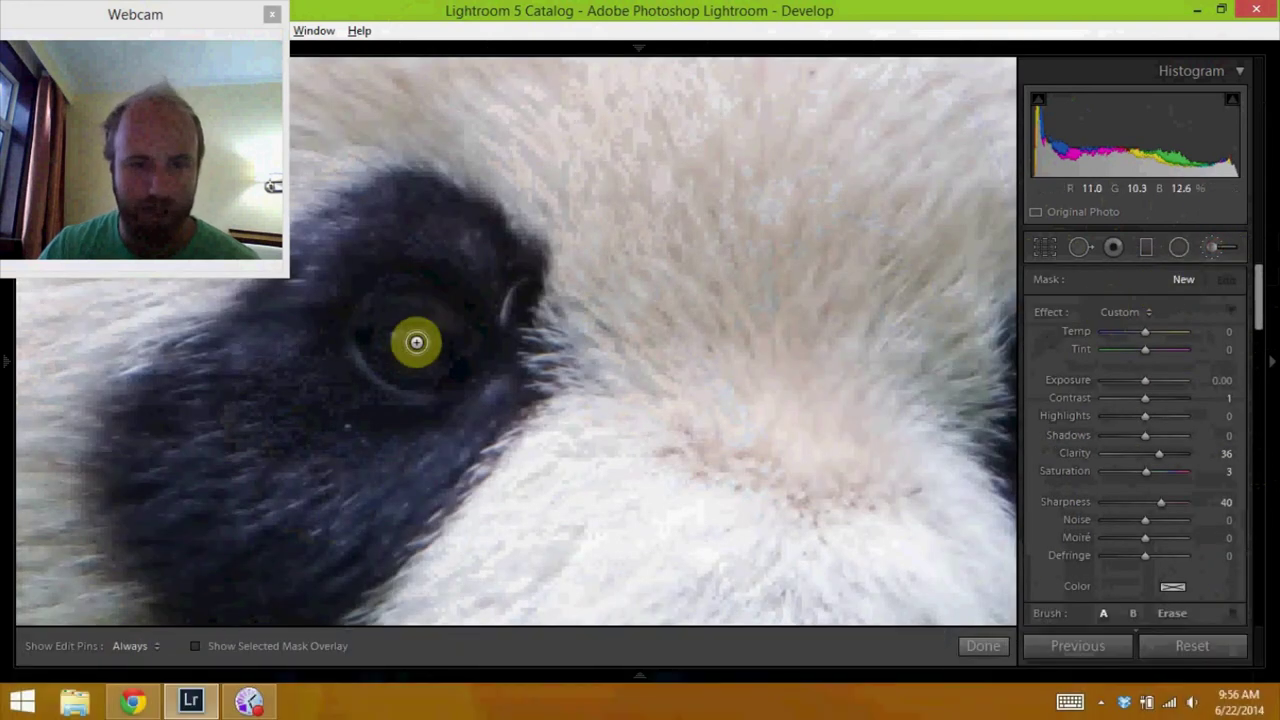
key("h")
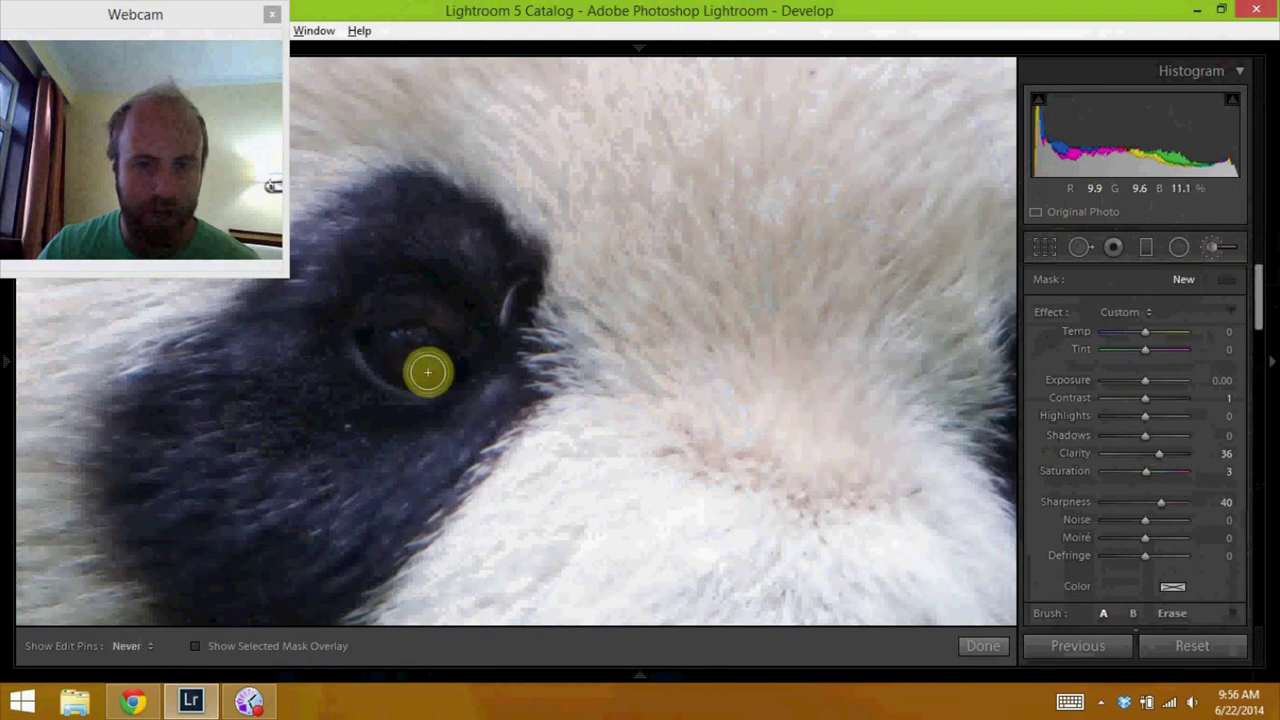
left_click_drag(435, 363, 383, 349)
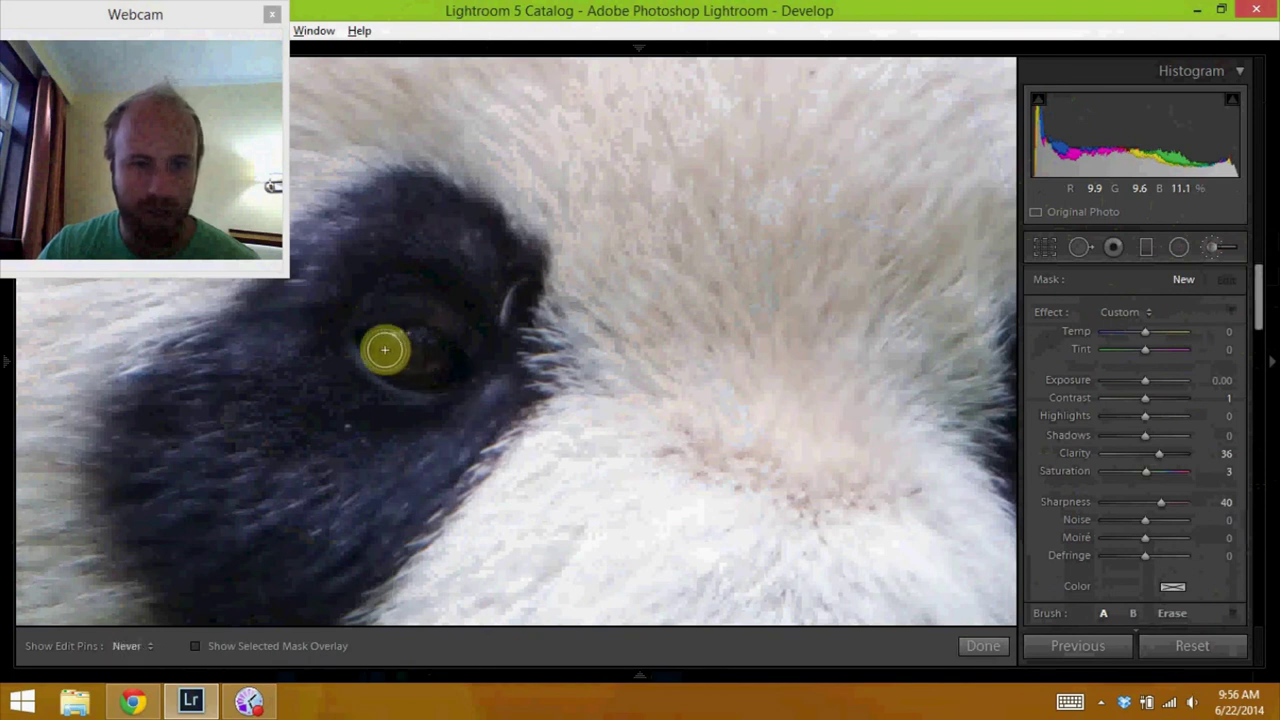
key("h")
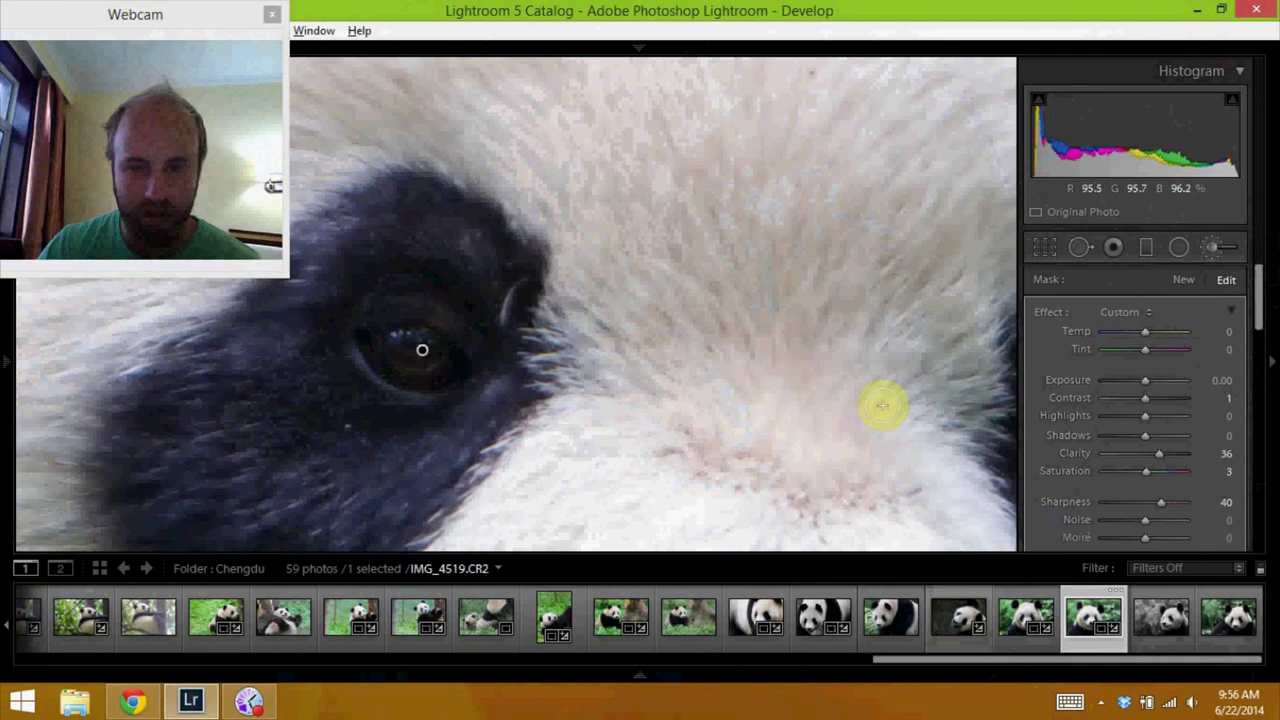
left_click(983, 646)
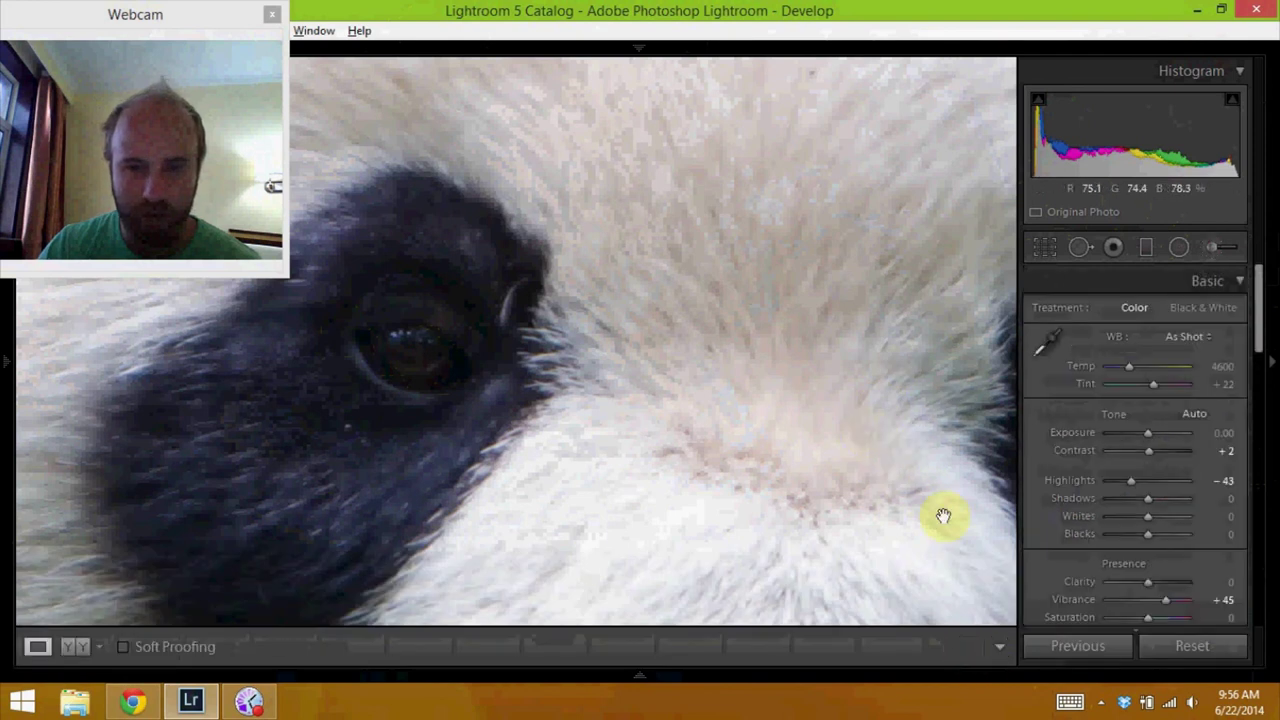
Step: Paint the same Clarity 36, Sharpness 40 adjustment over the other eye, then go to the next photo
left_click(880, 384)
left_click(543, 343)
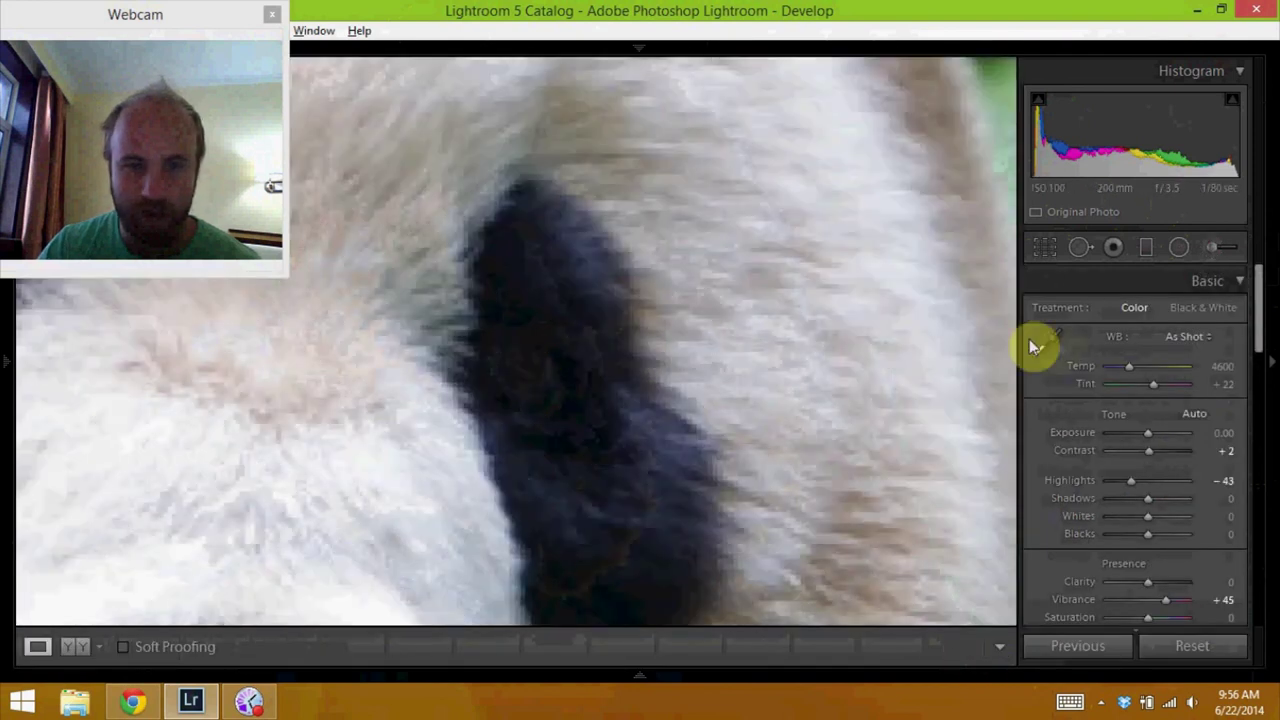
left_click(1210, 247)
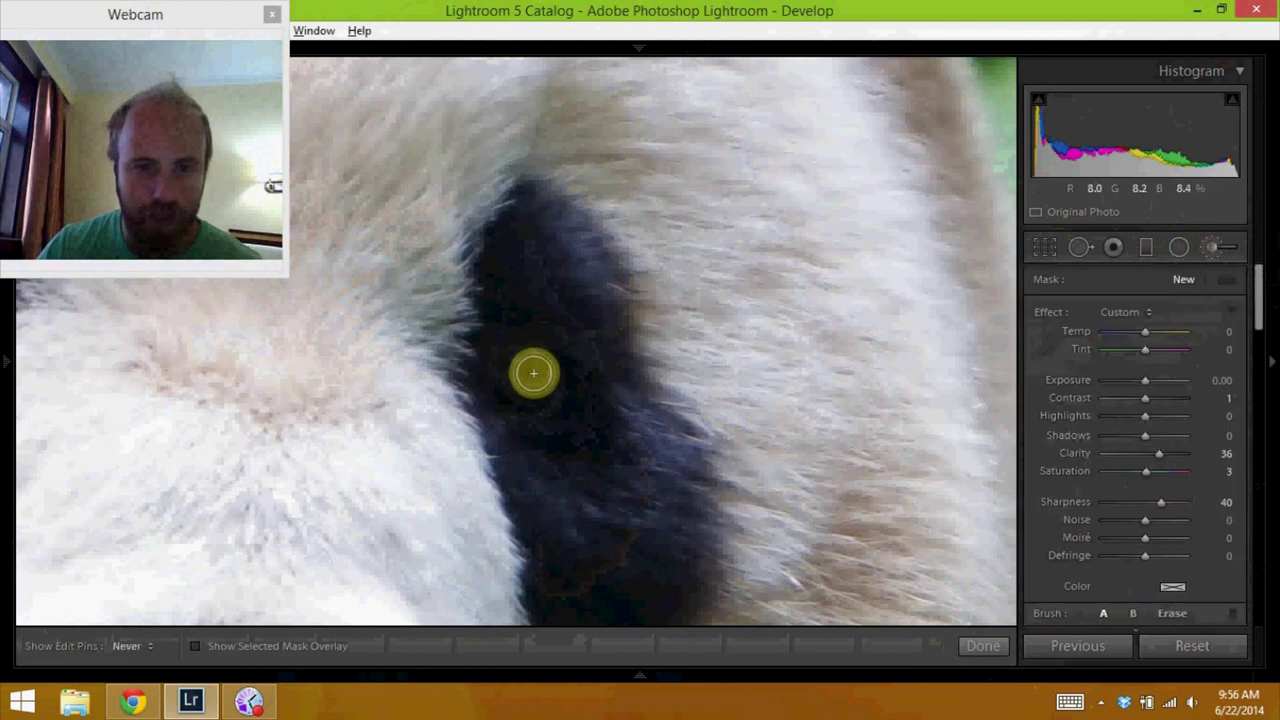
left_click_drag(517, 389, 520, 378)
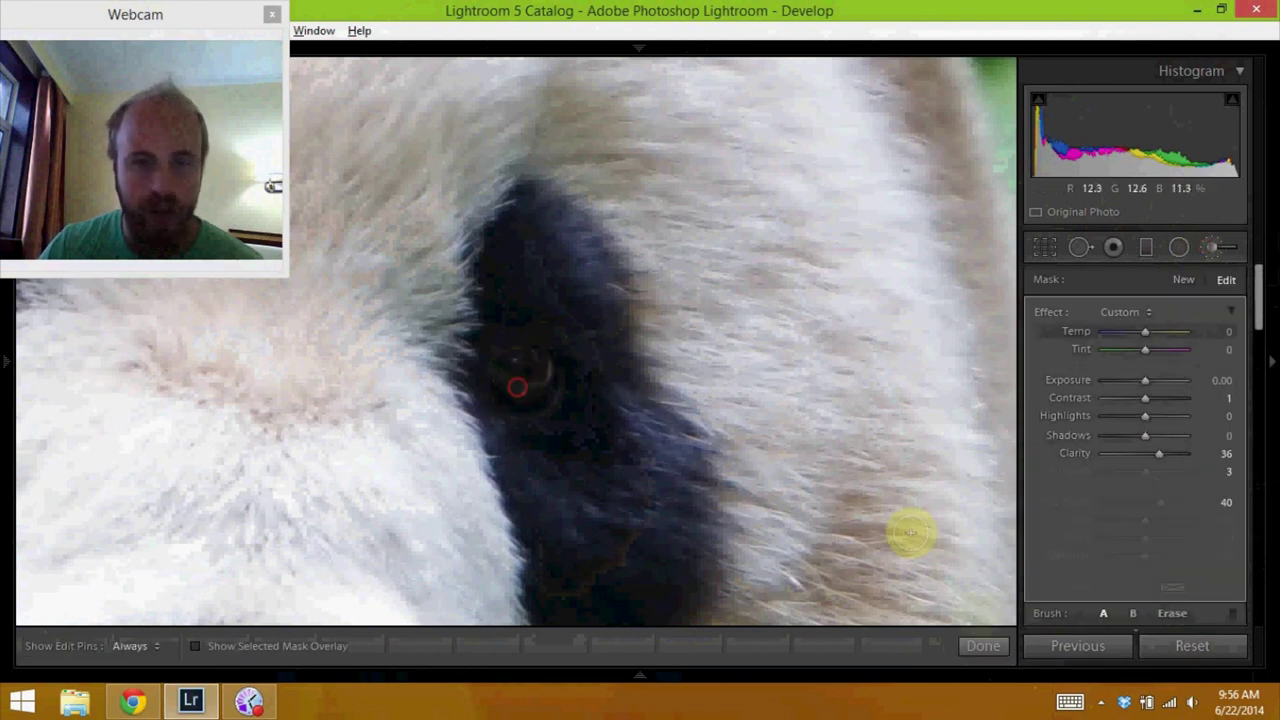
left_click(975, 646)
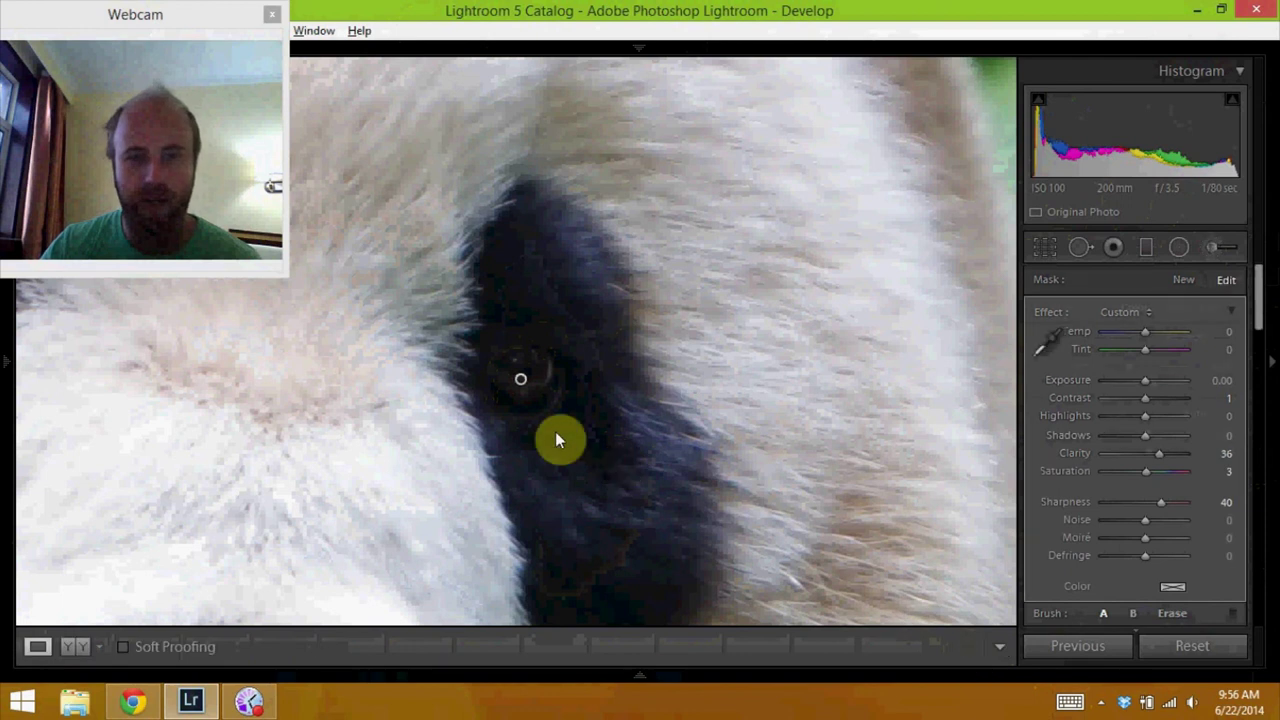
left_click(456, 392)
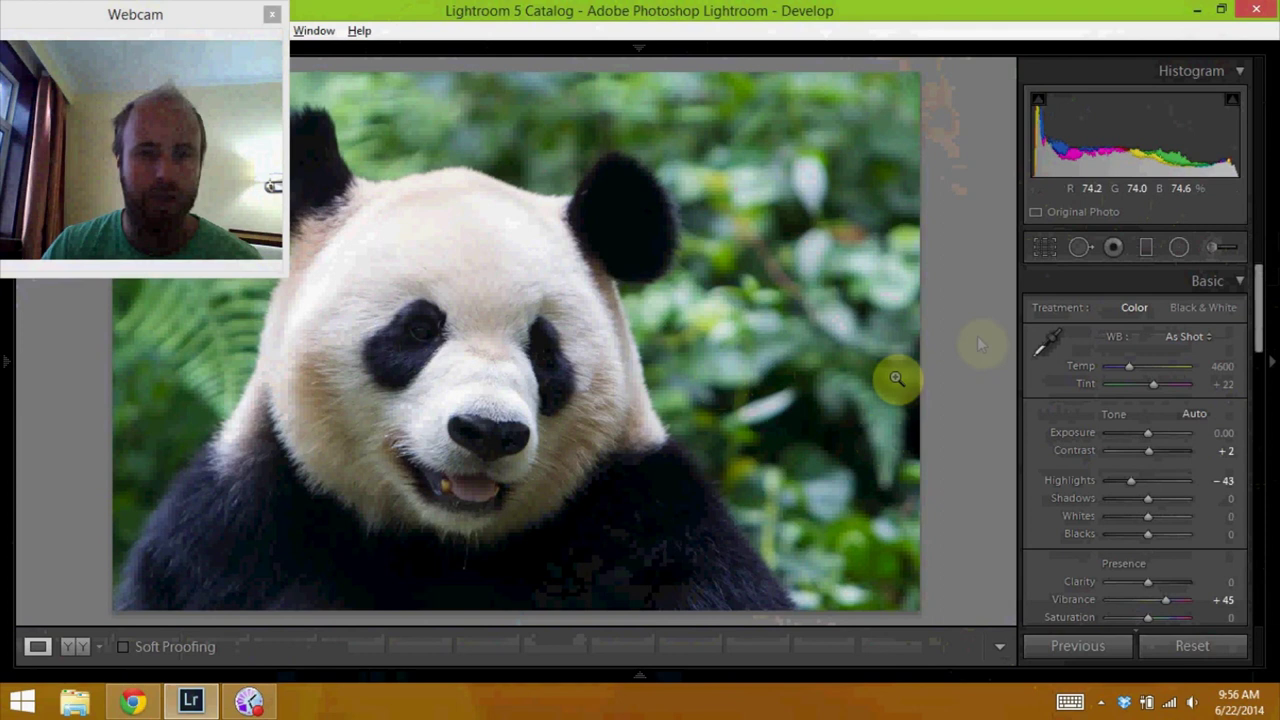
key("Right")
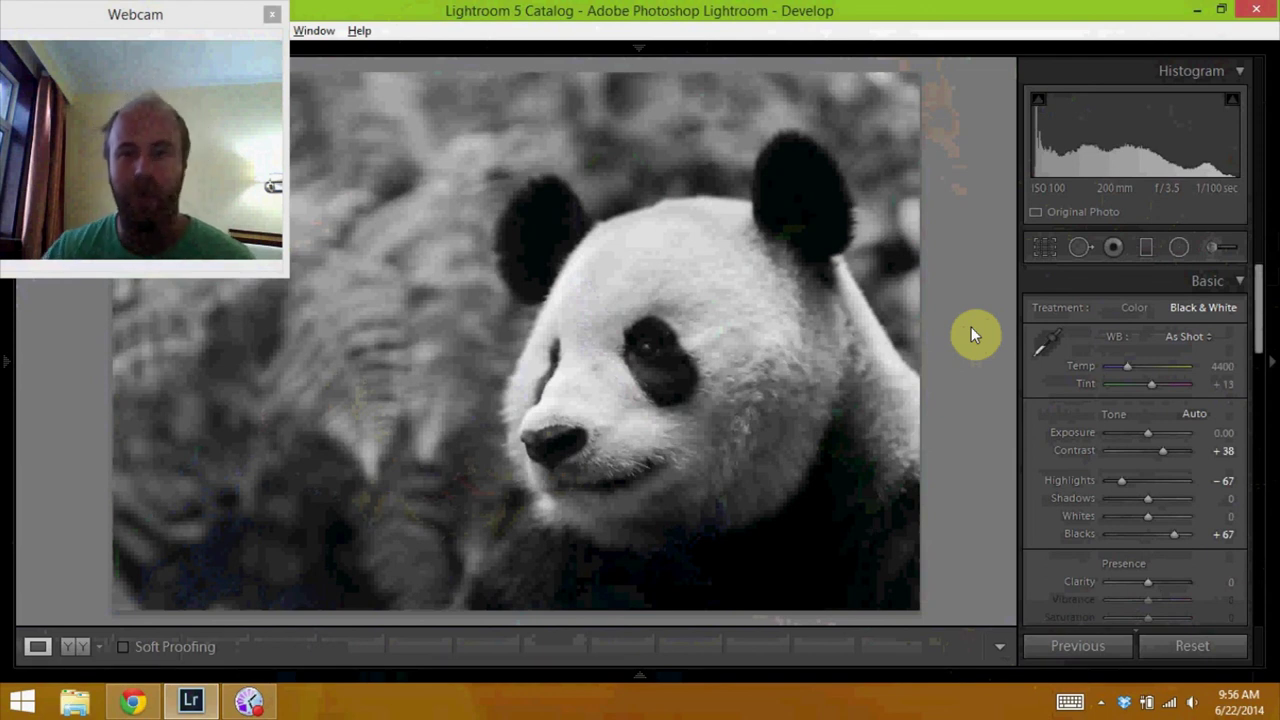
Step: Set the black-and-white photo's Highlights to -100, move on, then switch to the browser
left_click(1147, 487)
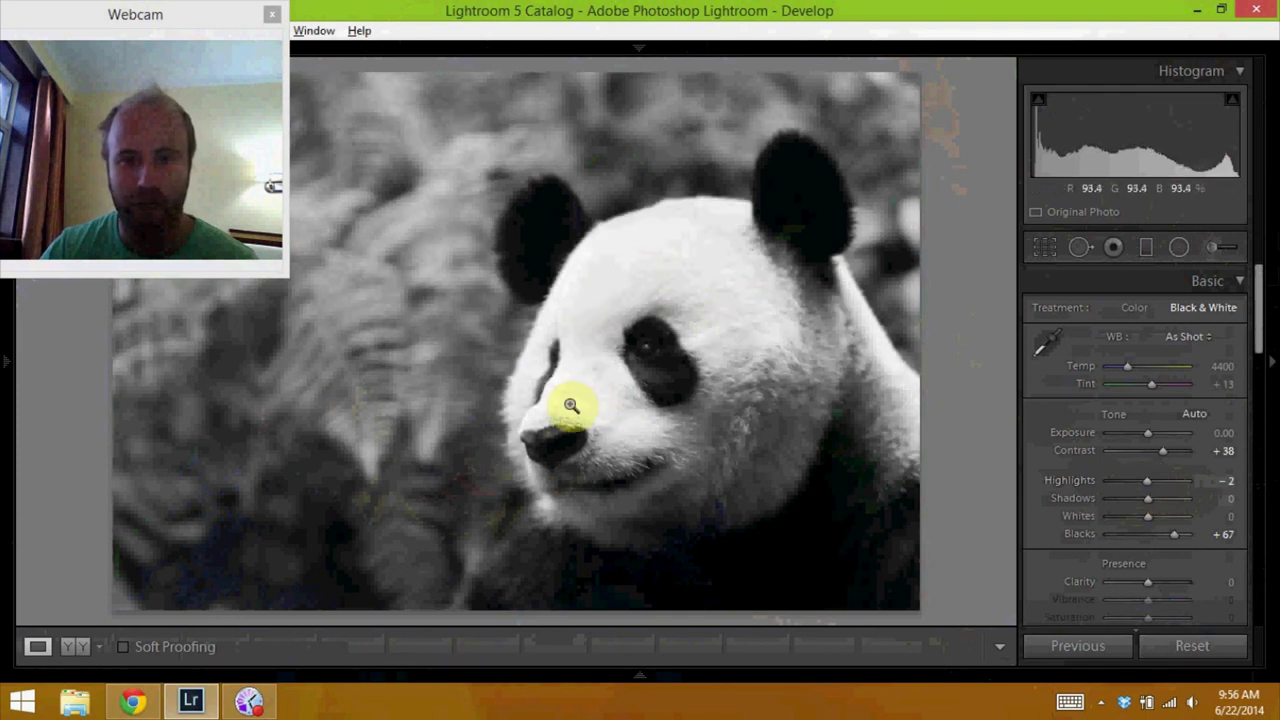
left_click_drag(1118, 487, 1087, 487)
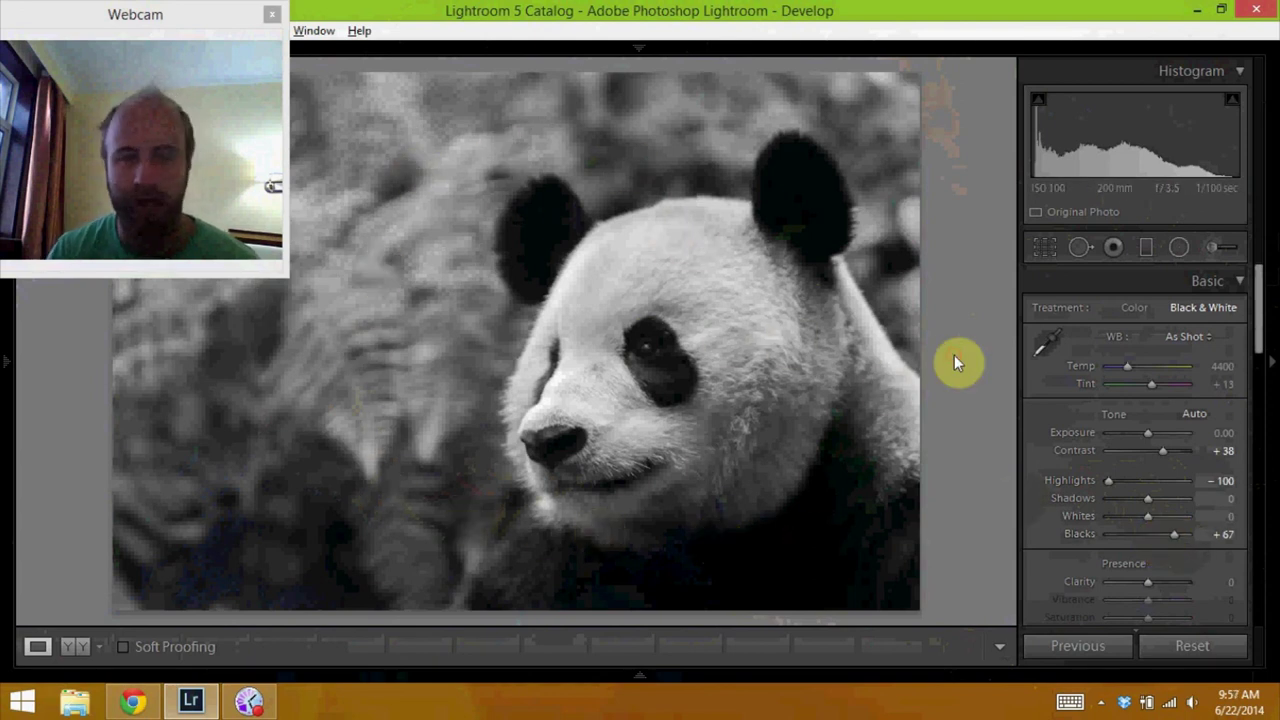
key("Right")
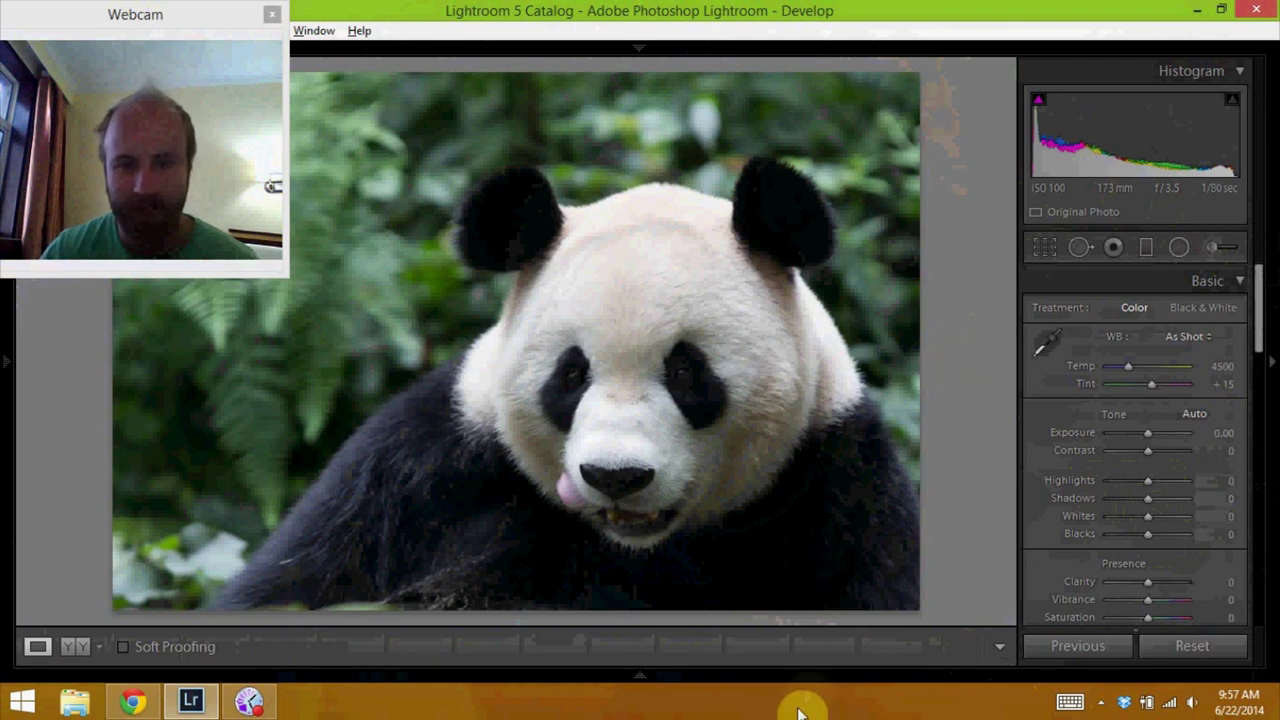
mouse_move(808, 686)
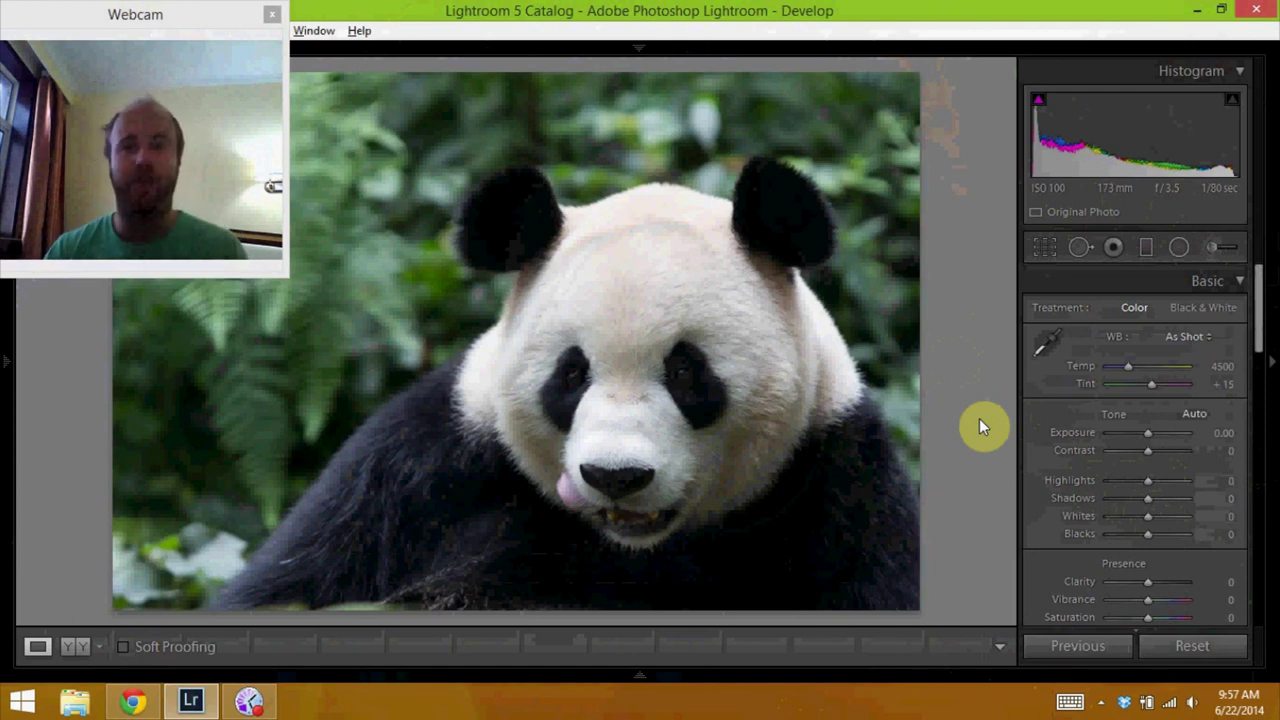
key("alt+Tab")
Step: Scroll the blog home page to show the latest posts, including The Chengdu Panda Center
scroll(757, 543, "up", 5)
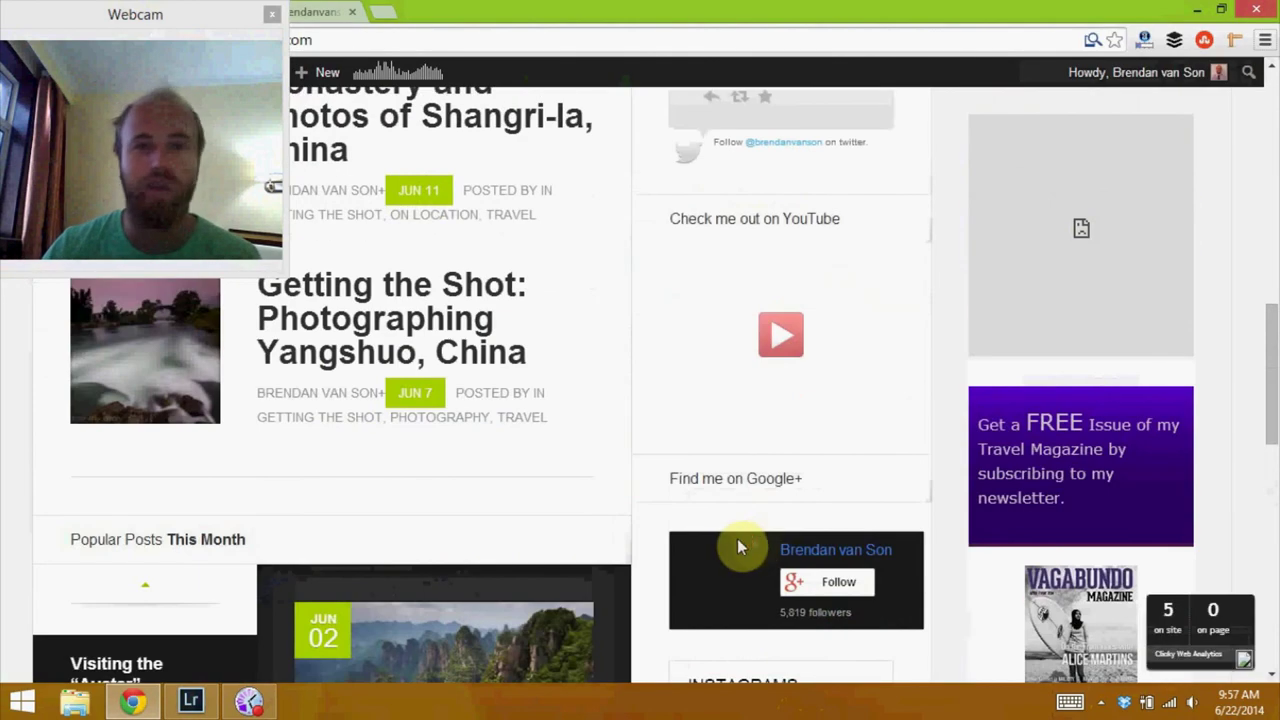
scroll(563, 491, "up", 10)
scroll(552, 492, "down", 1)
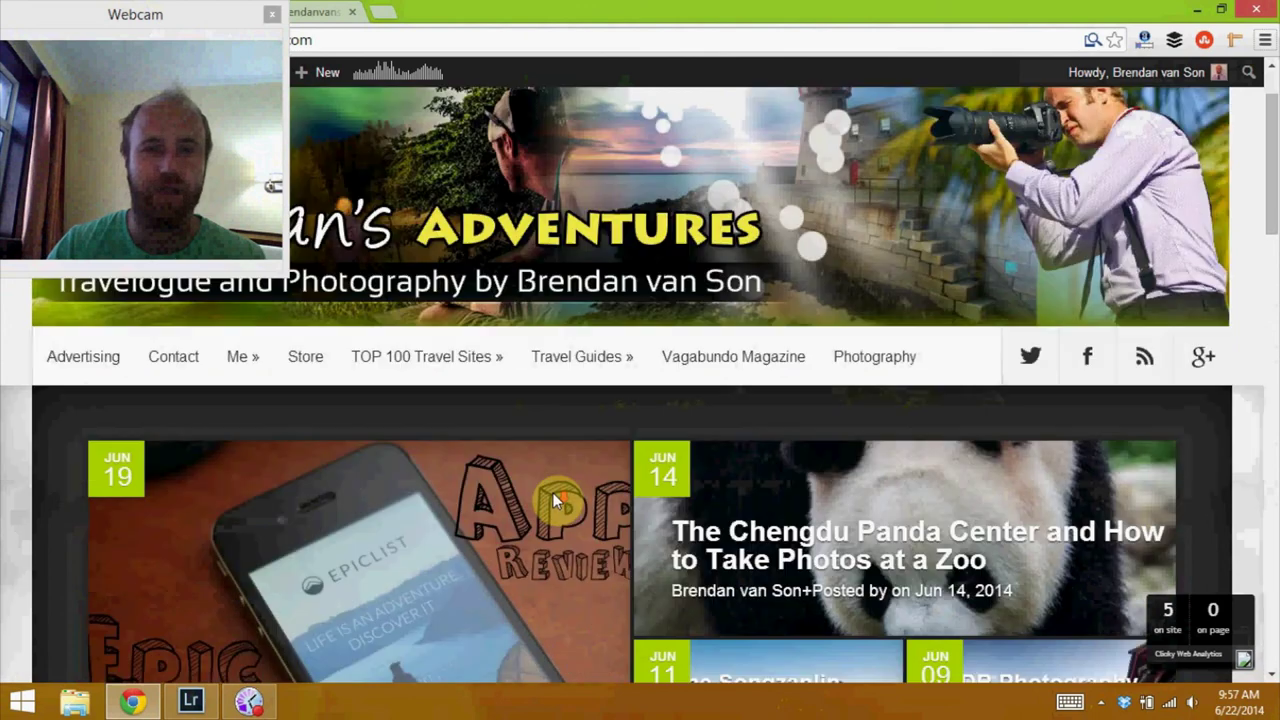
scroll(552, 492, "down", 1)
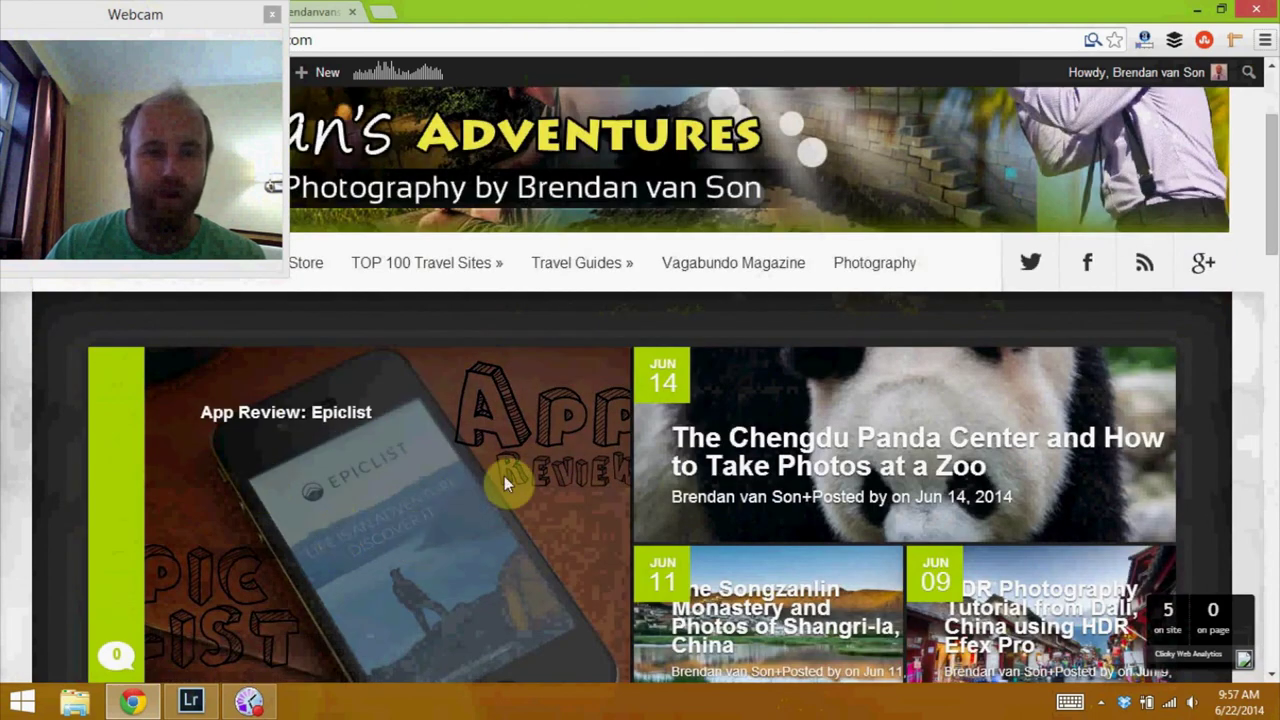